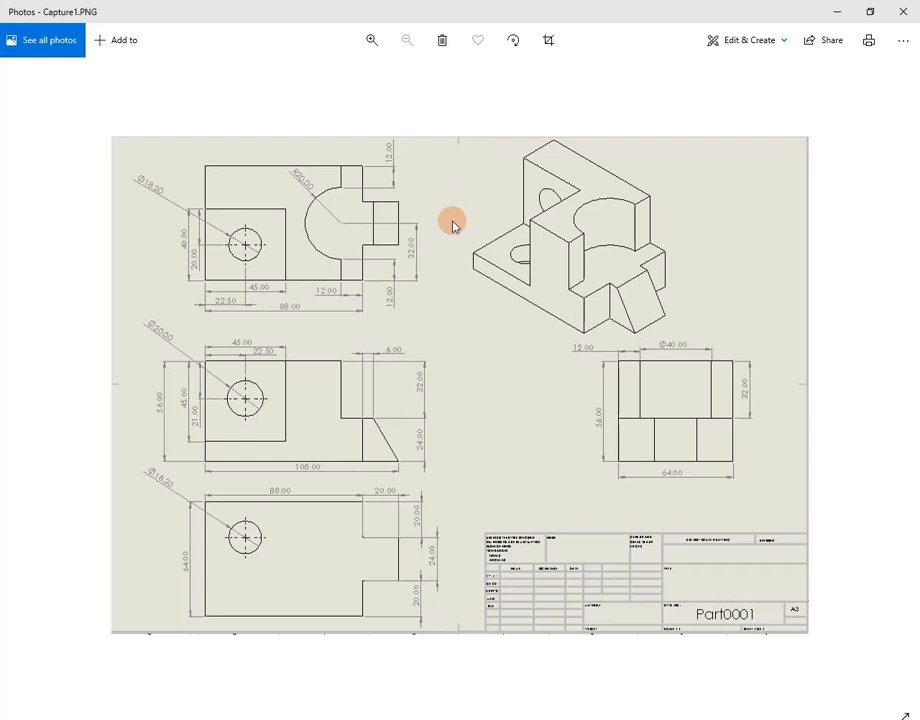
Review the stepped bracket drawing in Capture1.PNG, then switch to SOLIDWORKS
key("alt+Tab")
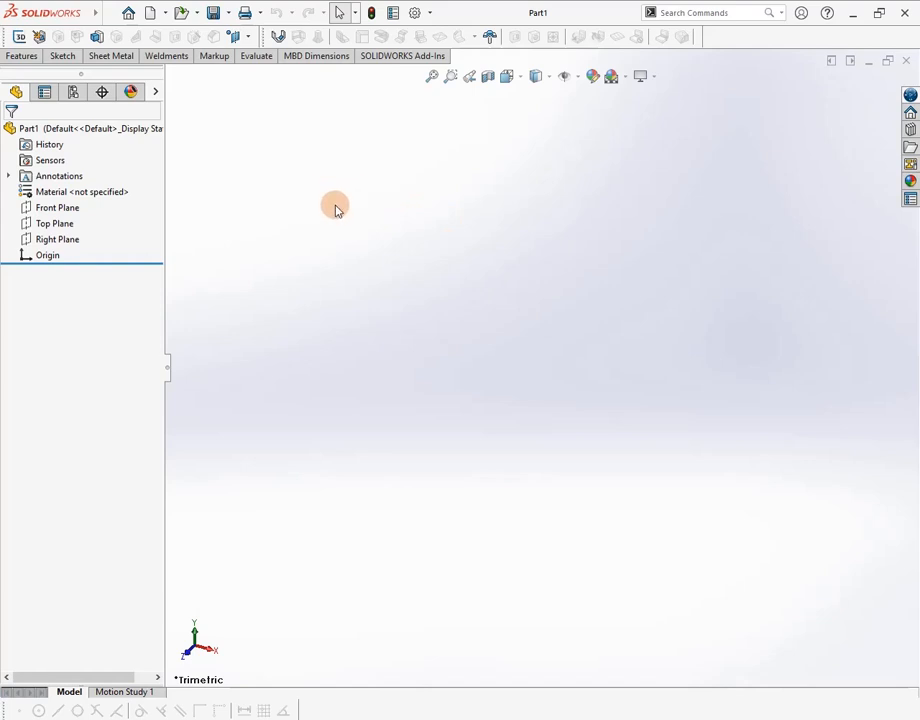
Create a new Part document (Part2), recheck the reference drawing, and select Front Plane
left_click(166, 15)
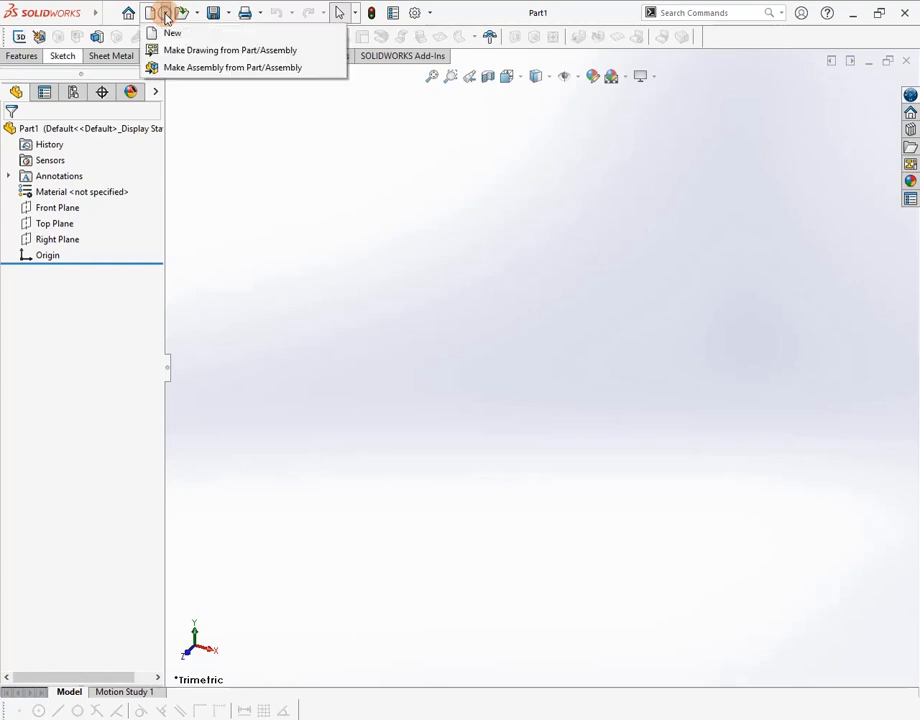
left_click(160, 32)
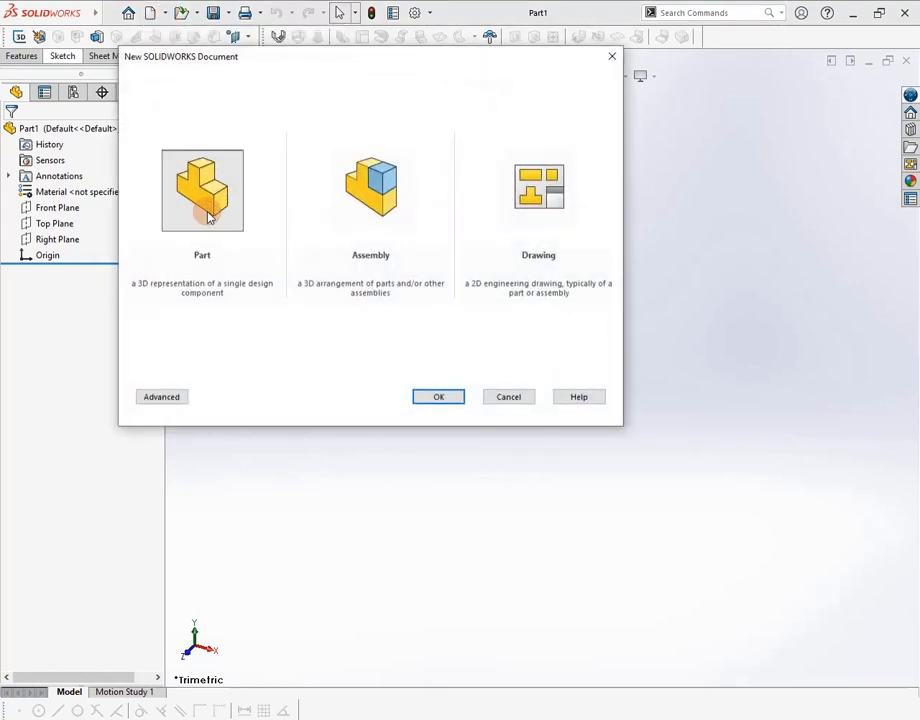
left_click(441, 397)
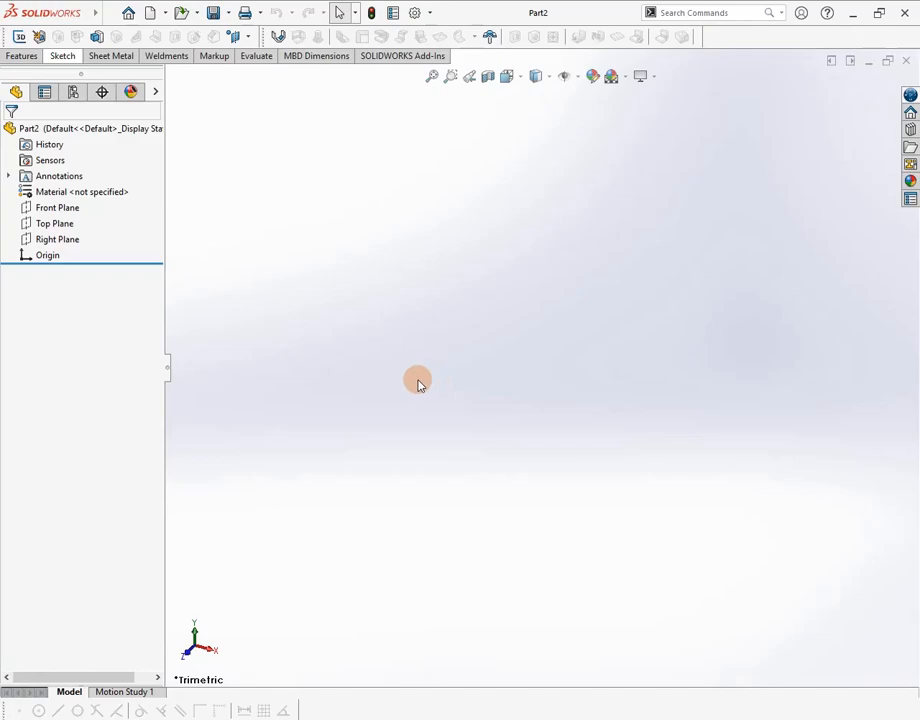
key("alt+Tab")
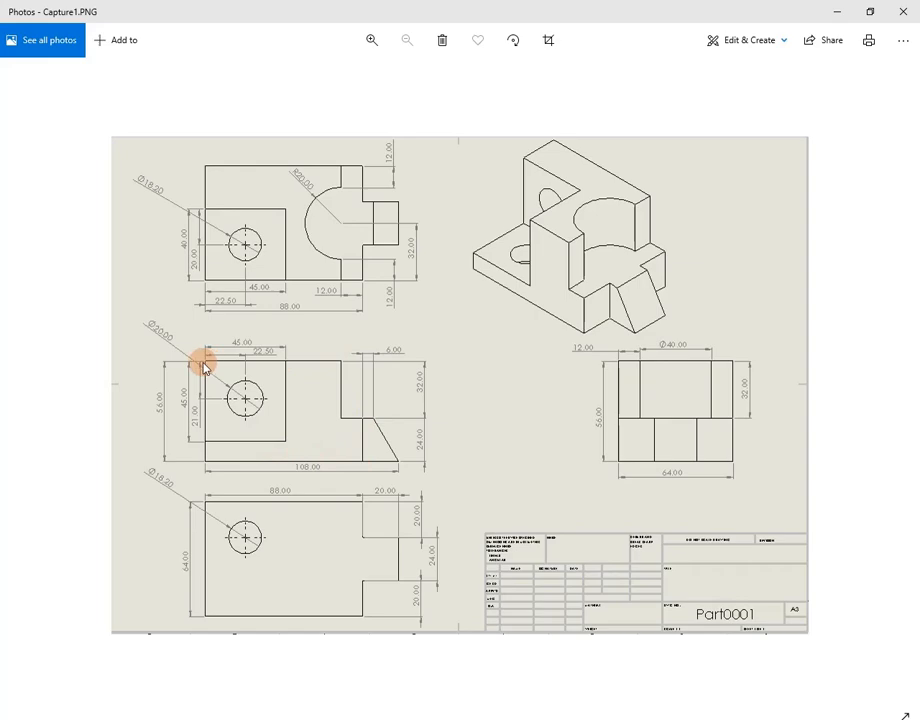
key("alt+Tab")
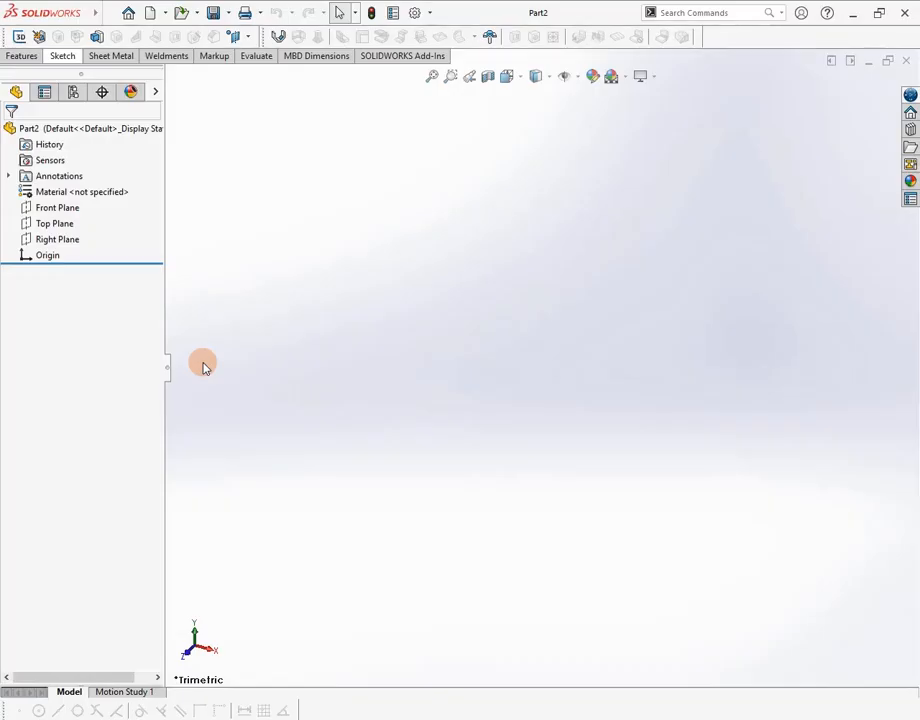
left_click(46, 212)
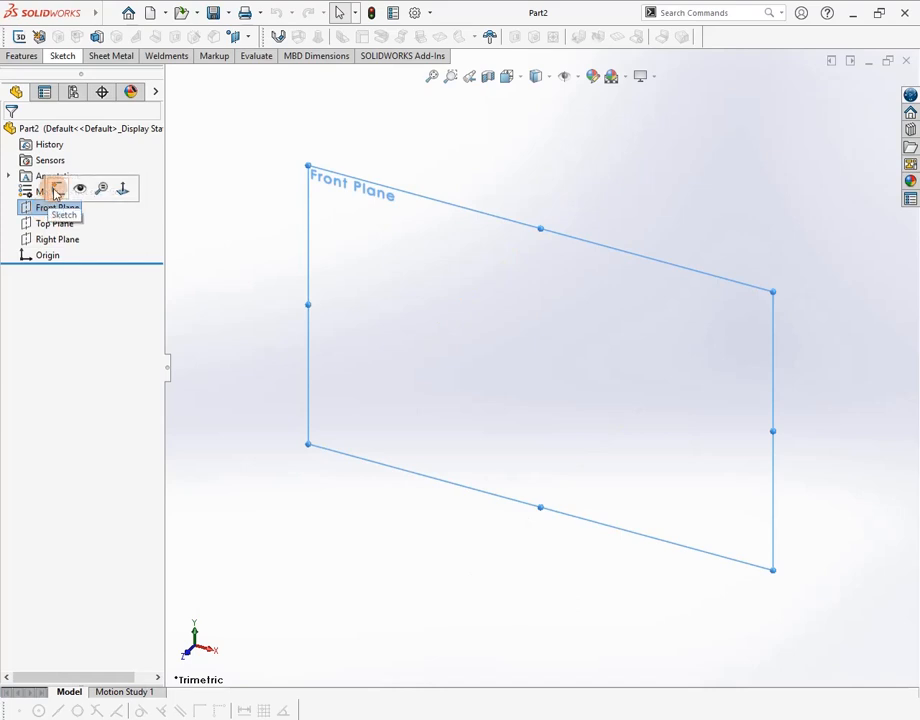
On the Front Plane, draw a closed six-line stepped profile starting and ending at the origin
left_click(55, 190)
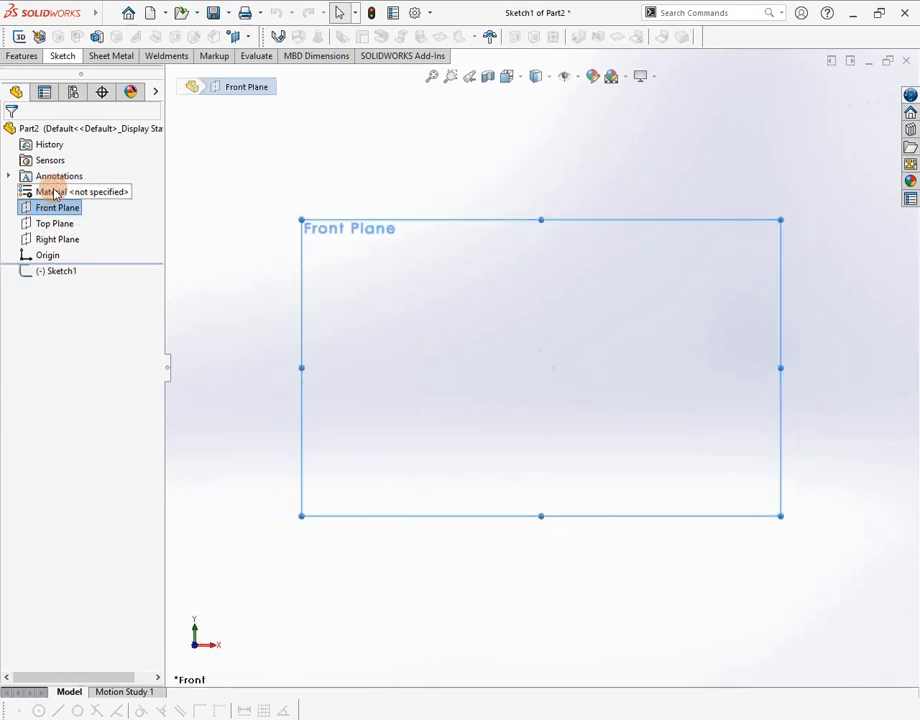
left_click(61, 56)
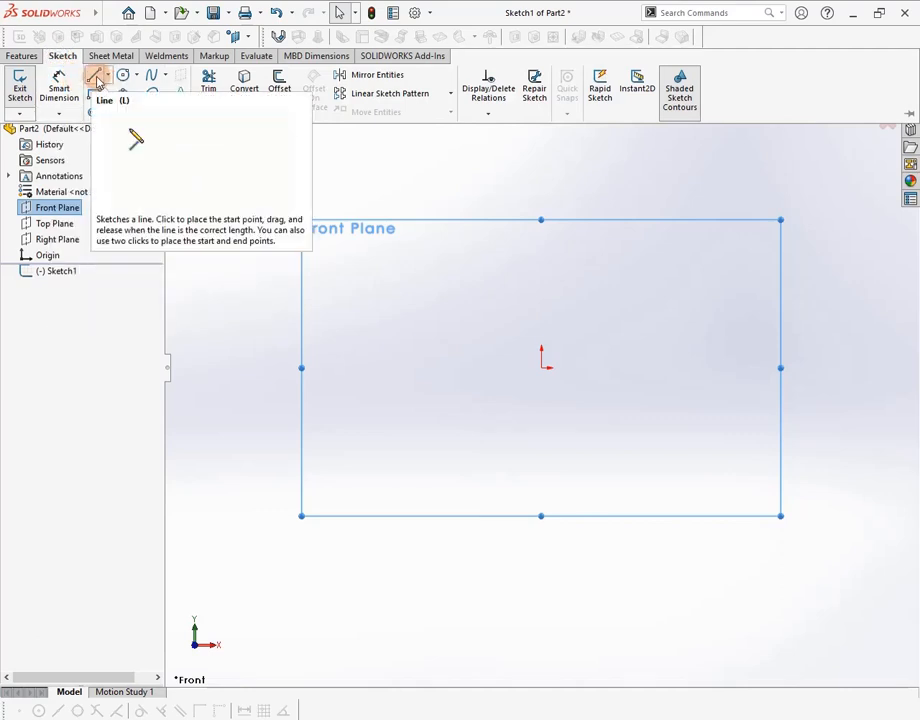
left_click(96, 75)
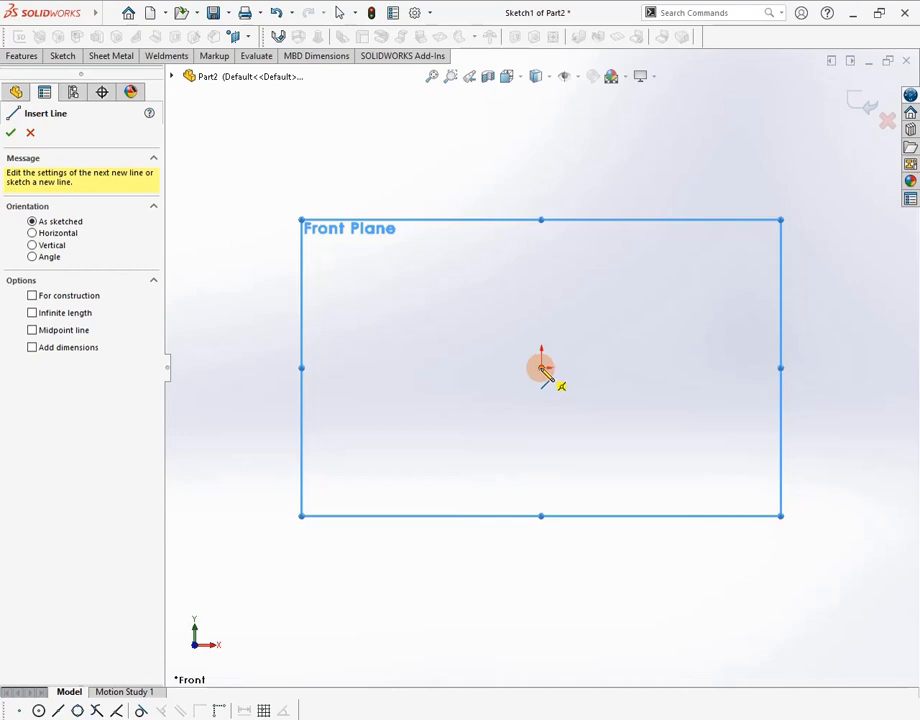
left_click(541, 368)
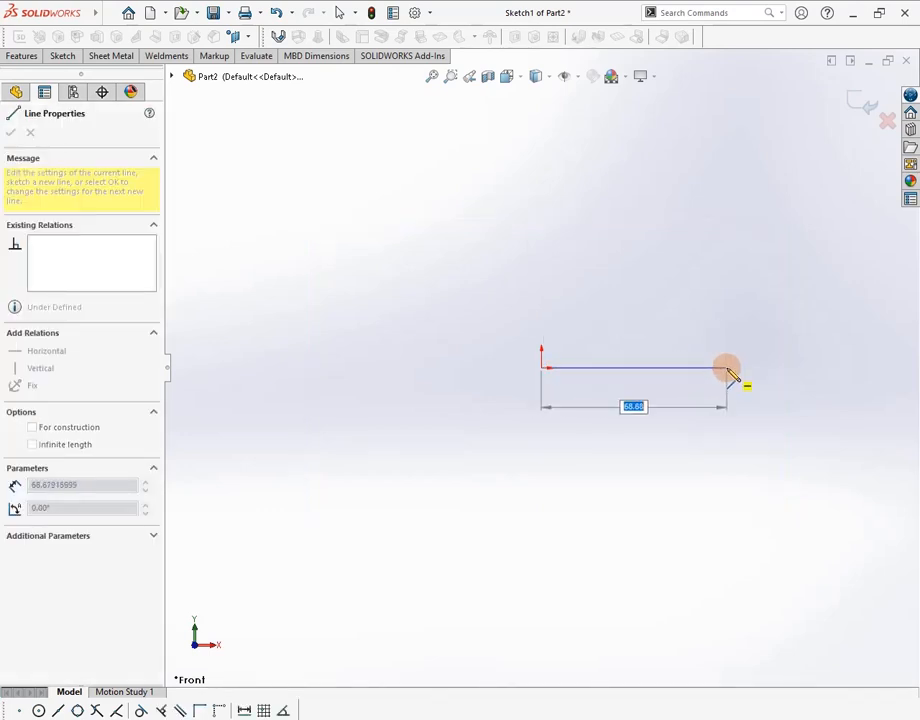
left_click(727, 368)
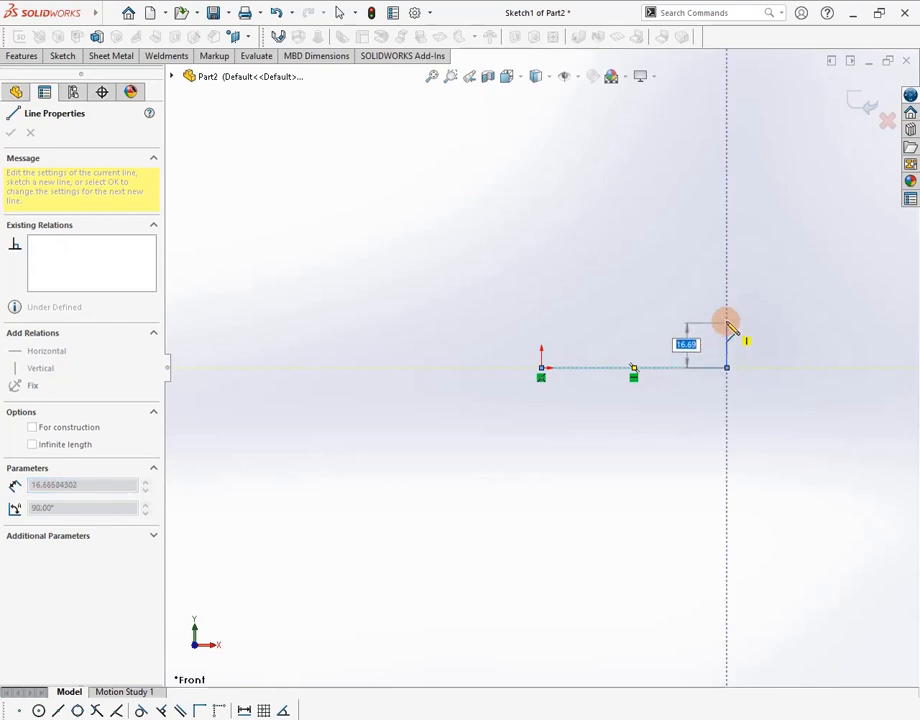
left_click(726, 320)
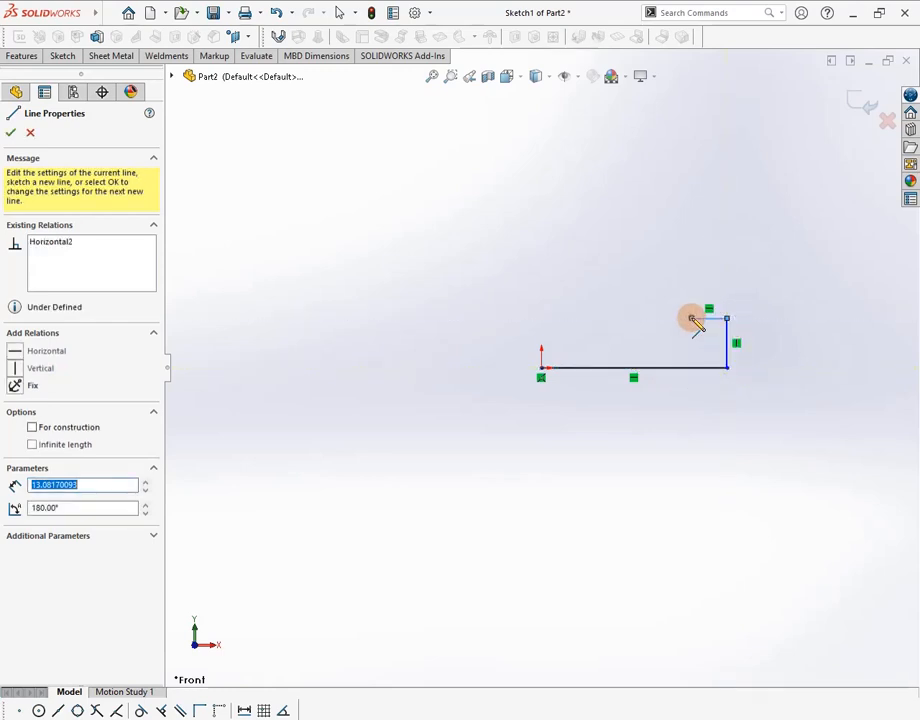
left_click(691, 319)
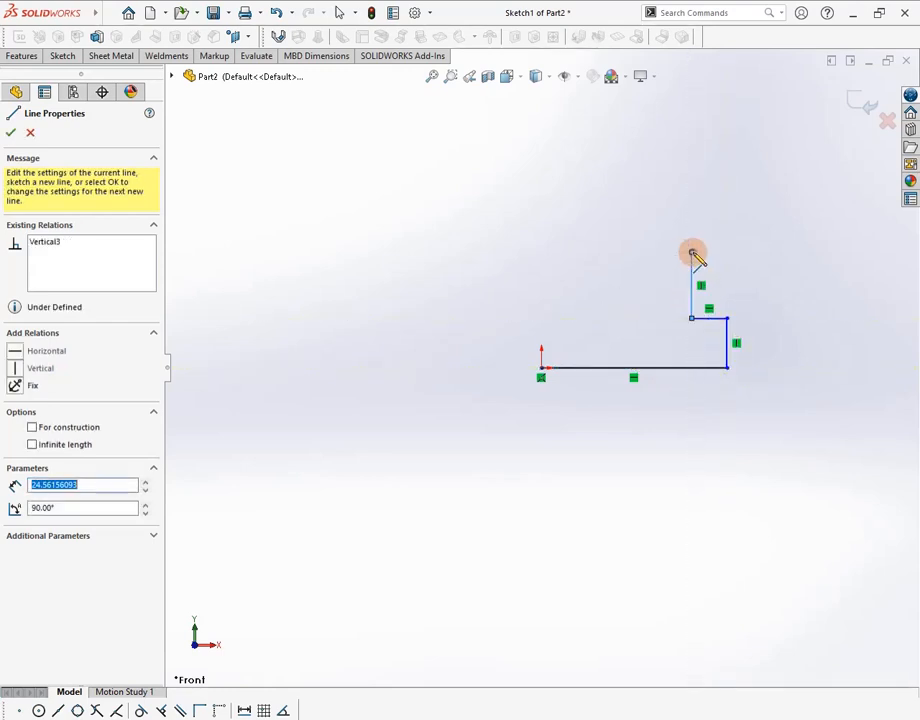
left_click(692, 253)
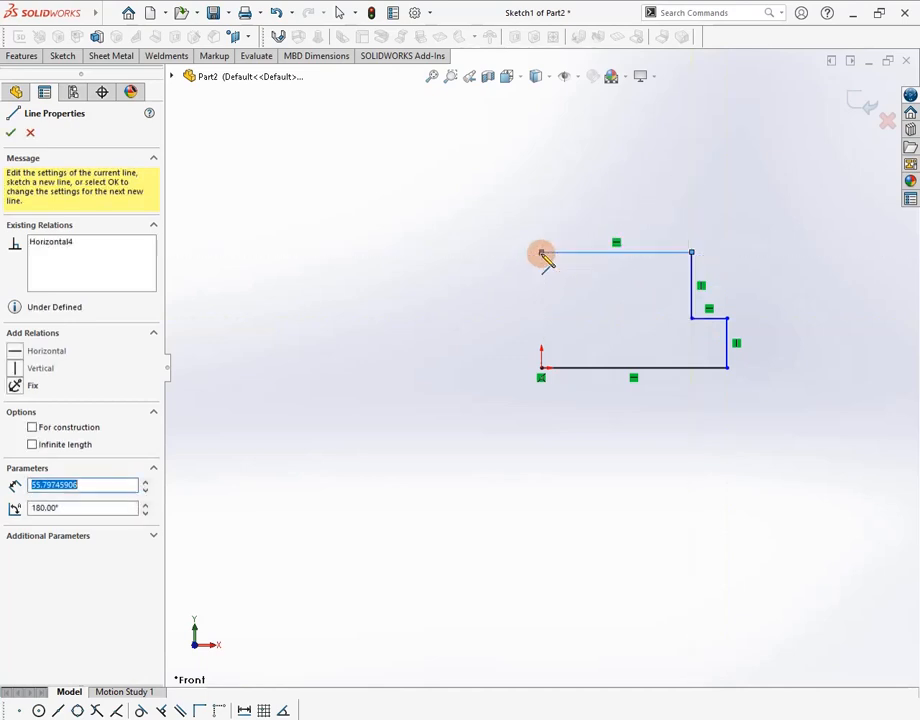
left_click(541, 253)
left_click(541, 368)
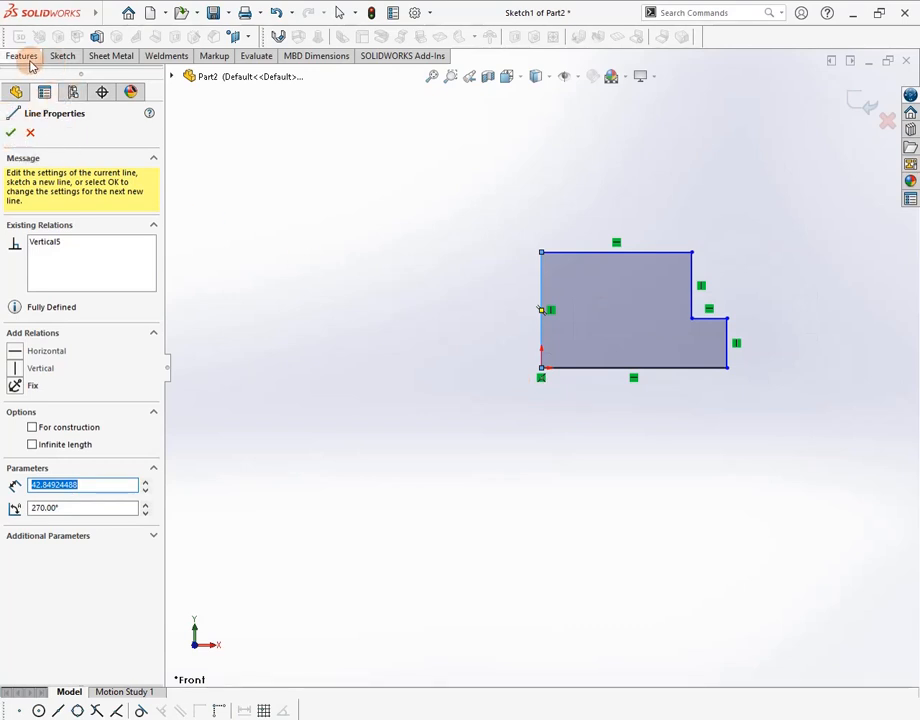
Use Smart Dimension on the bottom edge and place its length dimension below it
left_click(62, 56)
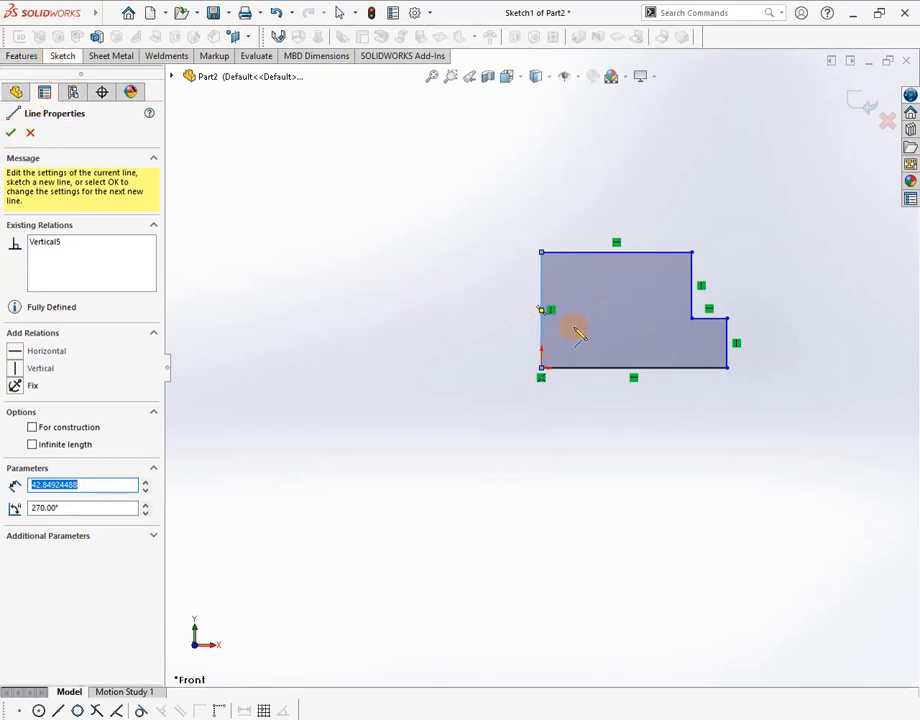
left_click(61, 57)
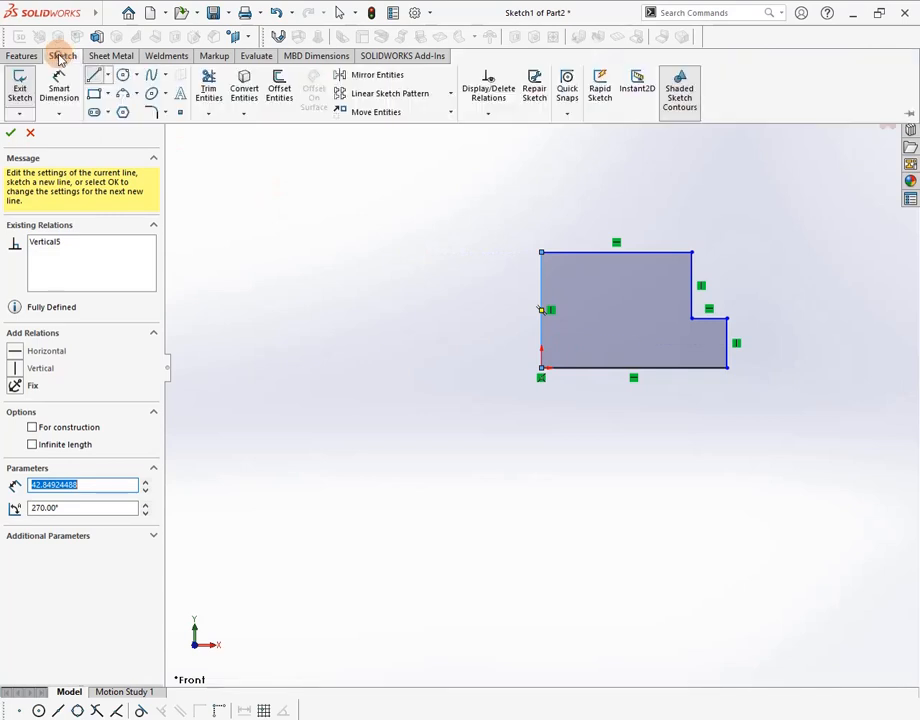
left_click(68, 92)
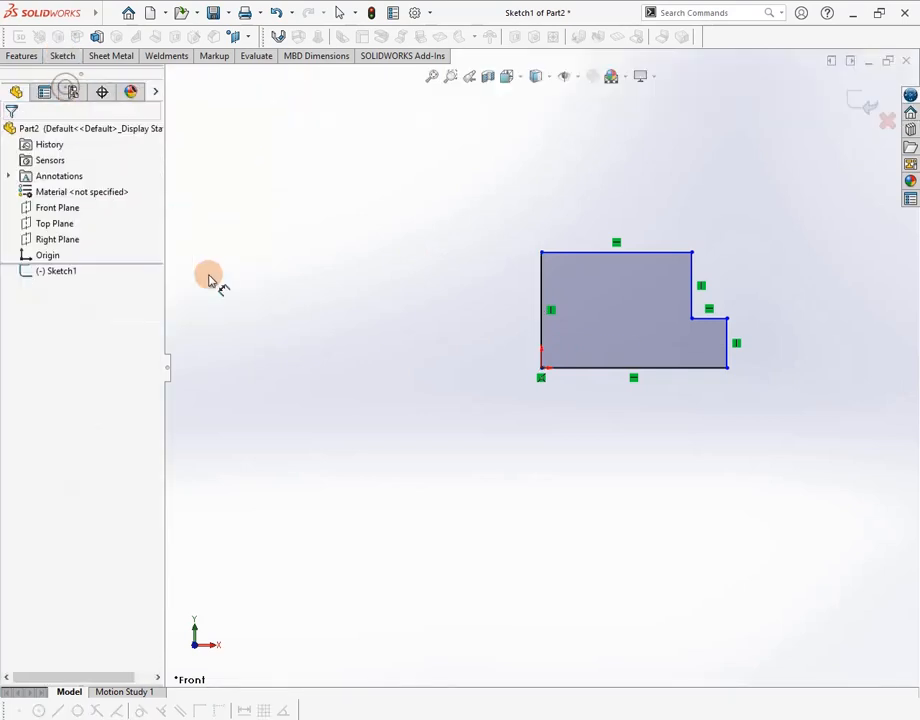
left_click(588, 373)
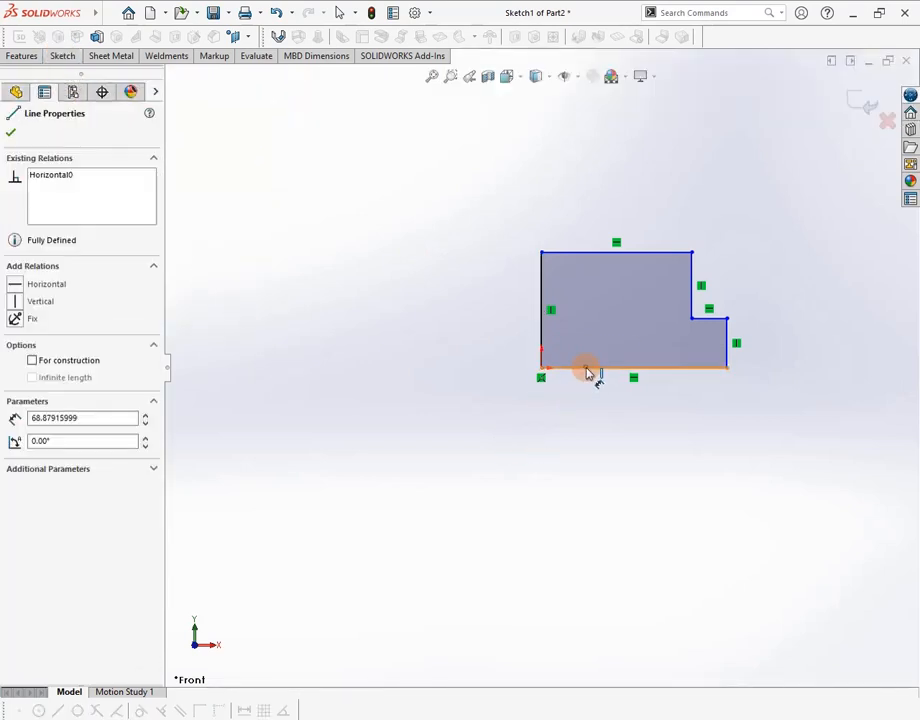
left_click(629, 414)
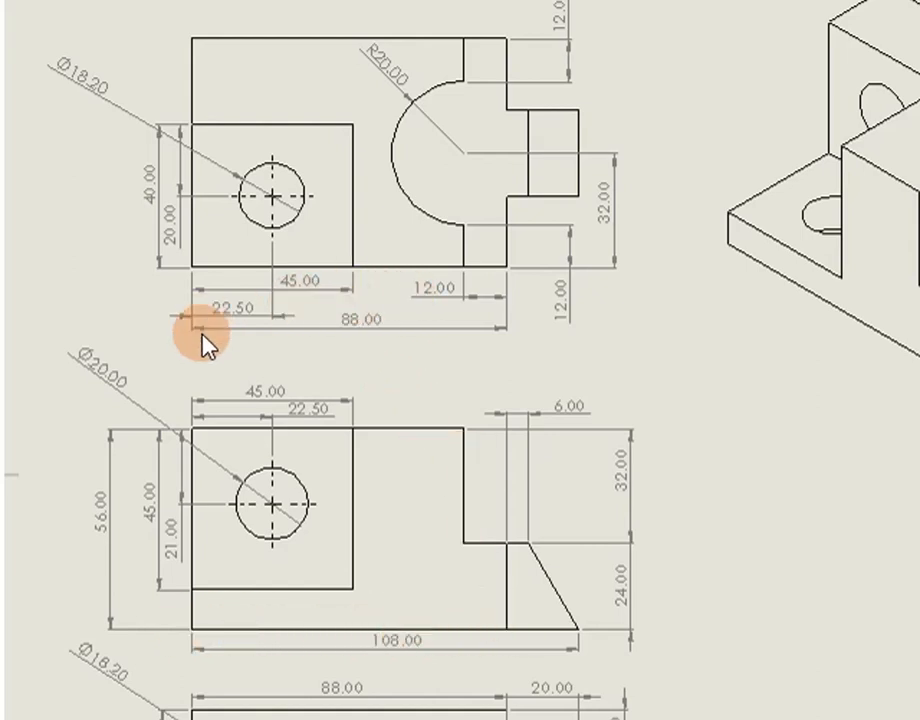
Set the bottom edge to 88 mm and the right step height to 24 mm
key("alt+Tab")
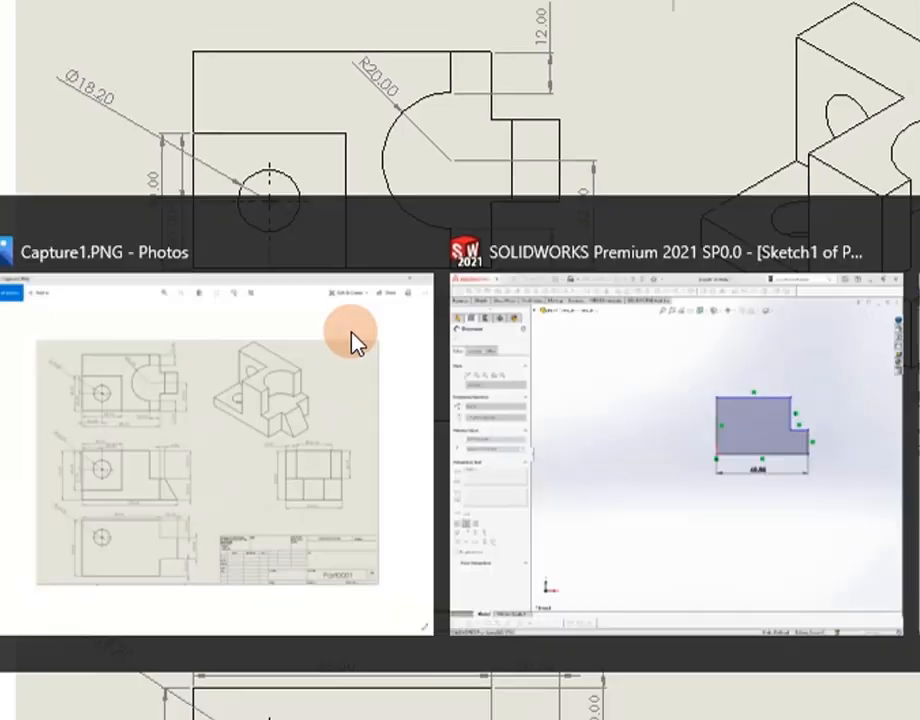
type("88")
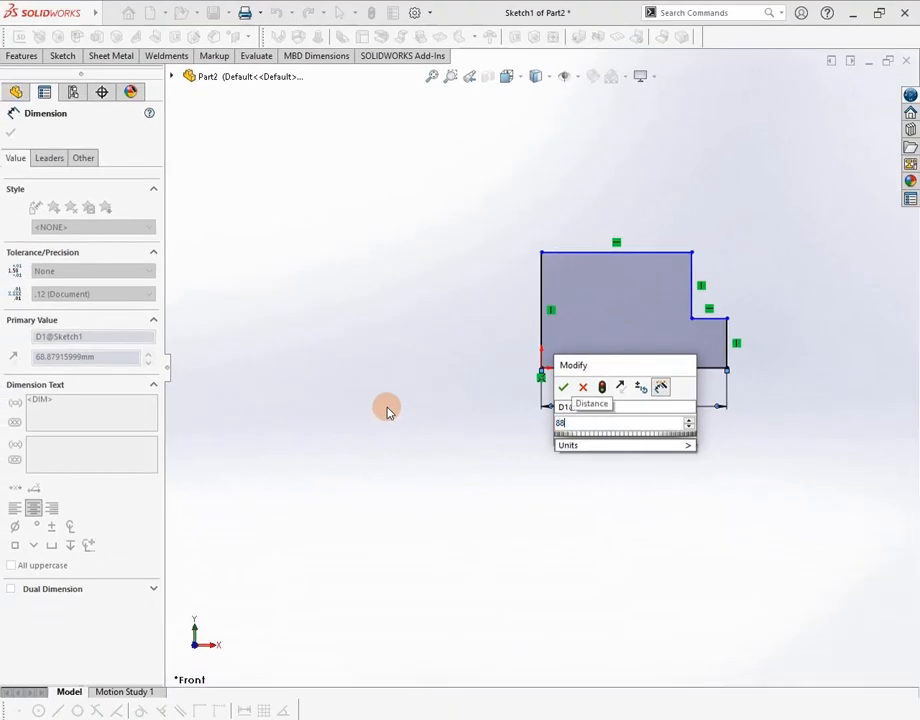
key("Return")
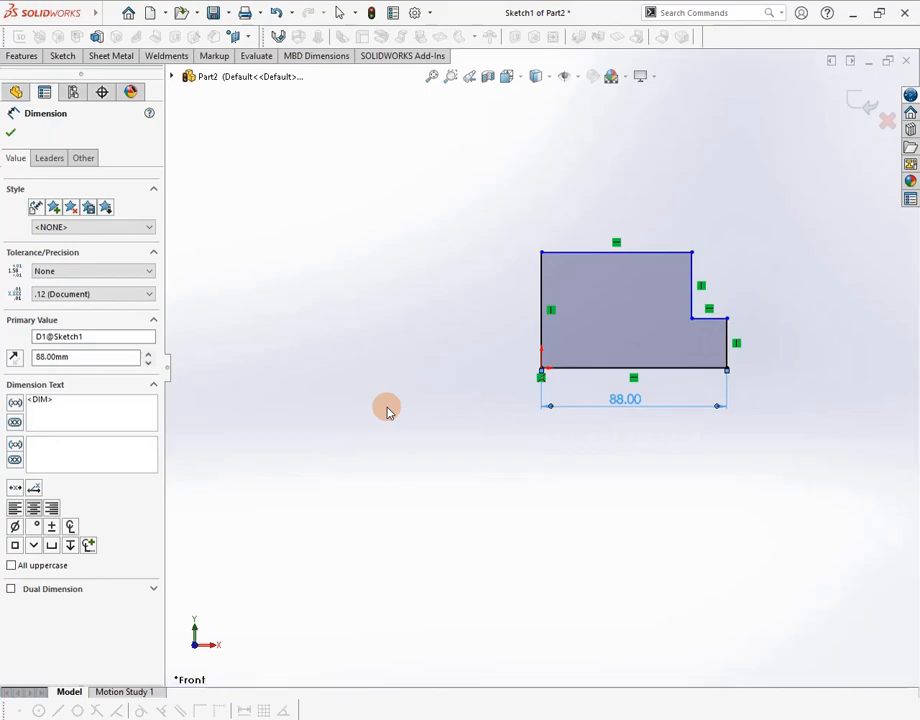
key("alt+Tab")
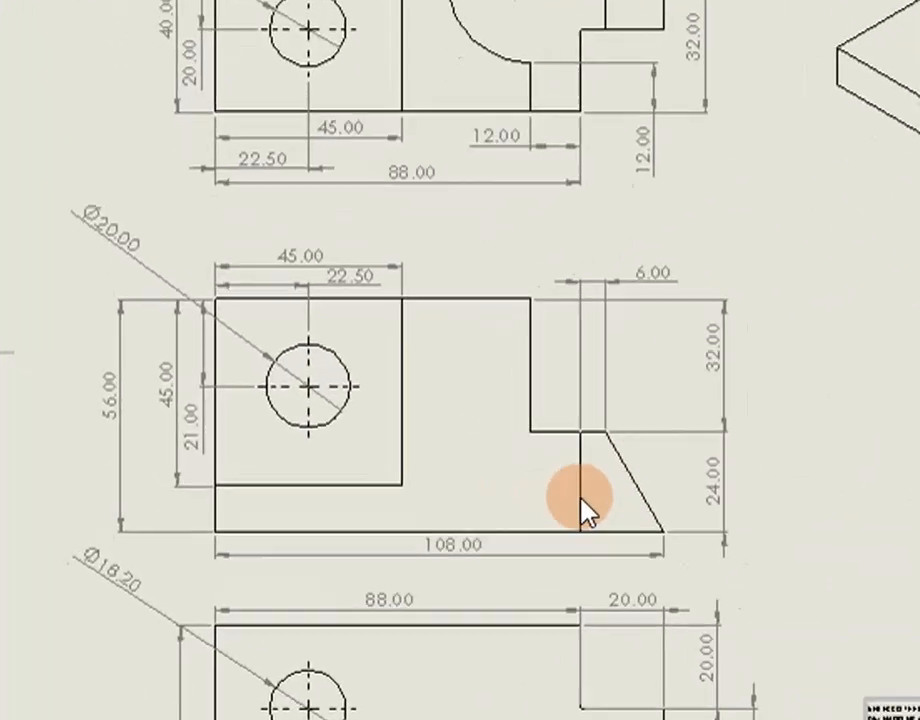
key("alt+Tab")
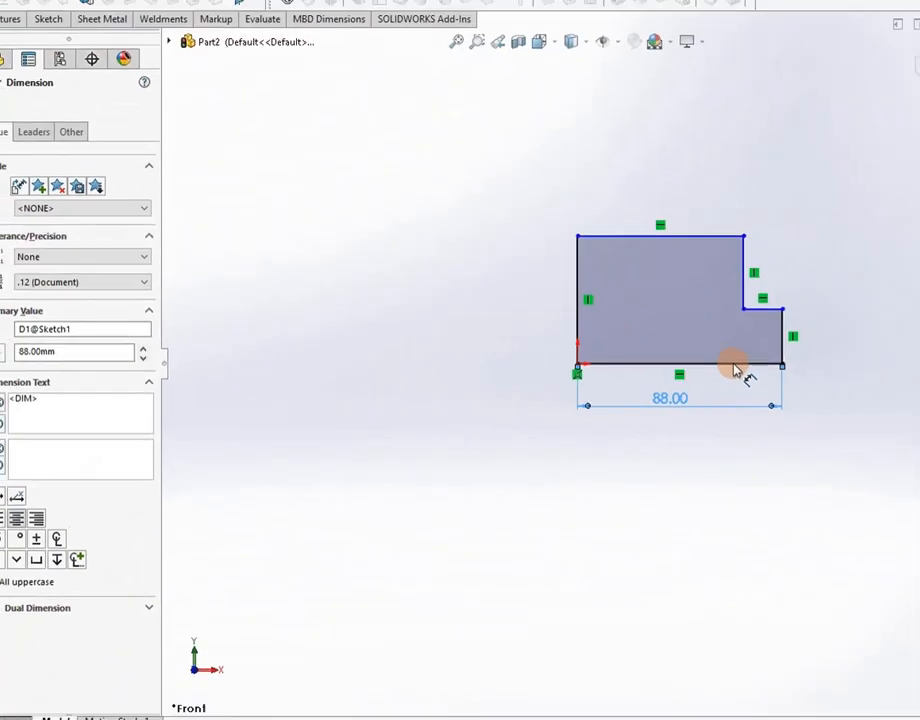
left_click(728, 345)
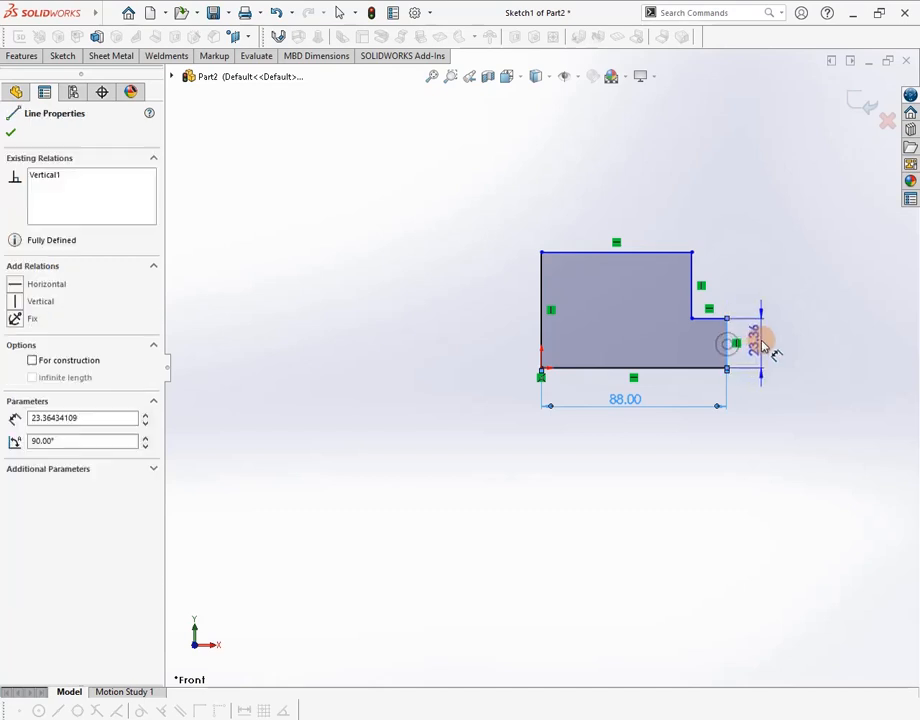
left_click(763, 345)
type("24")
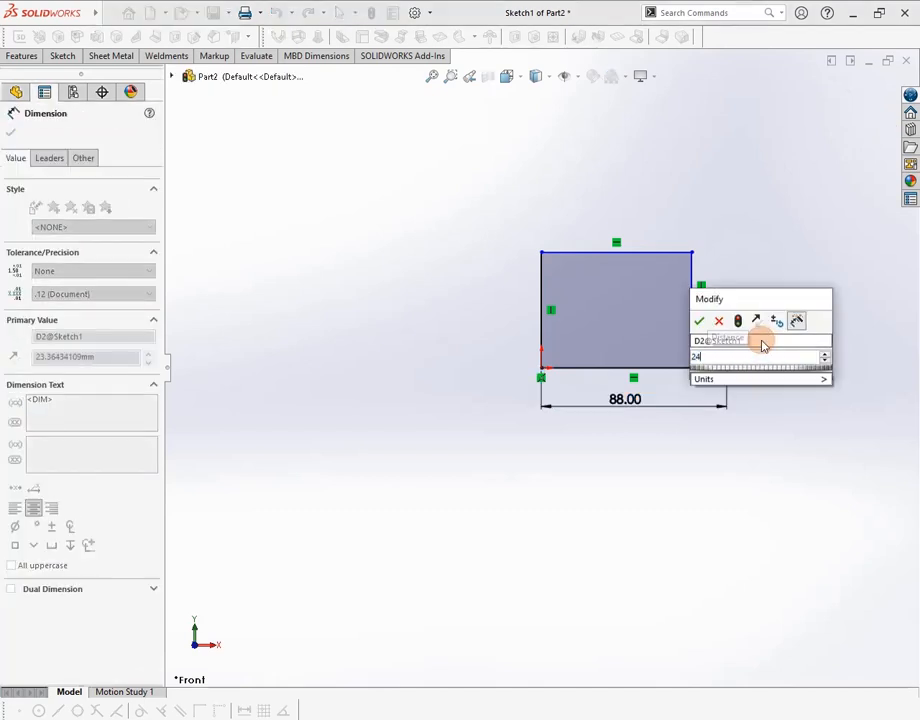
key("Return")
Dimension the upper step width between the two step edges as 12 mm
key("alt+Tab")
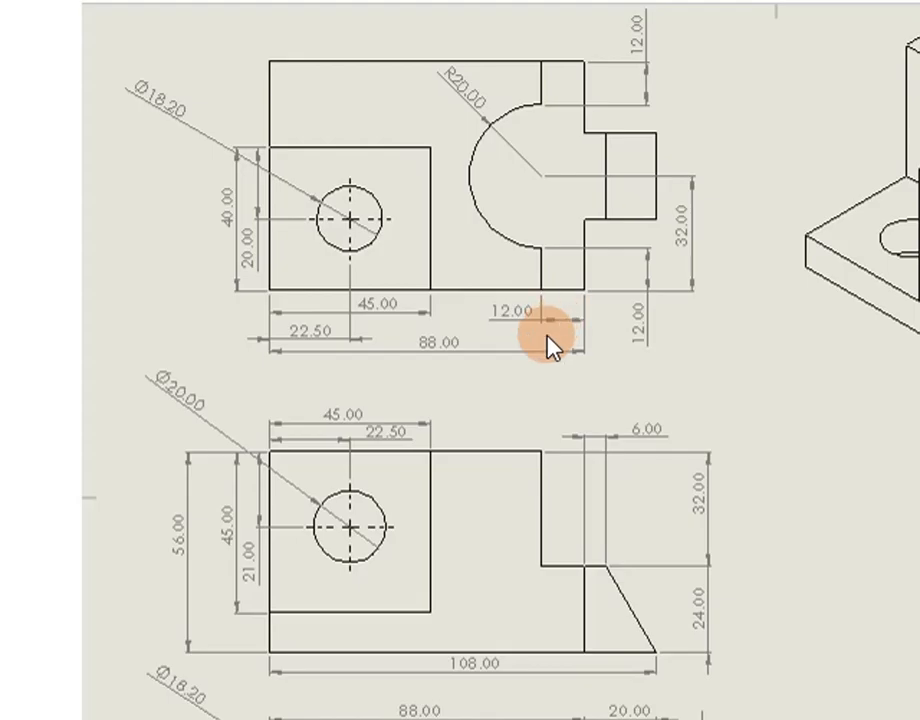
key("alt+Tab")
left_click(570, 354)
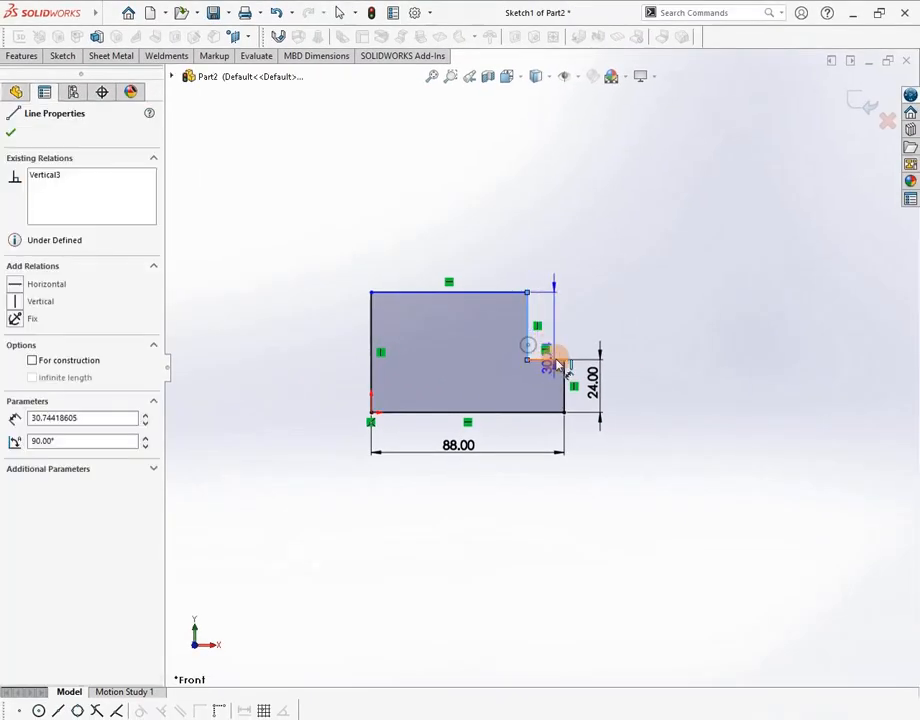
left_click(611, 386)
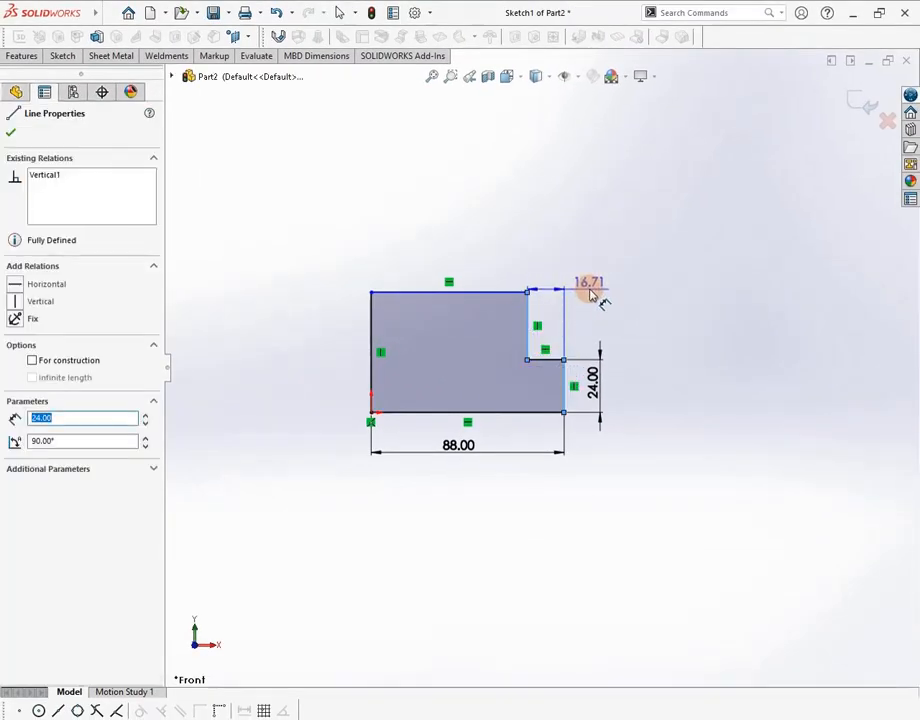
left_click(592, 292)
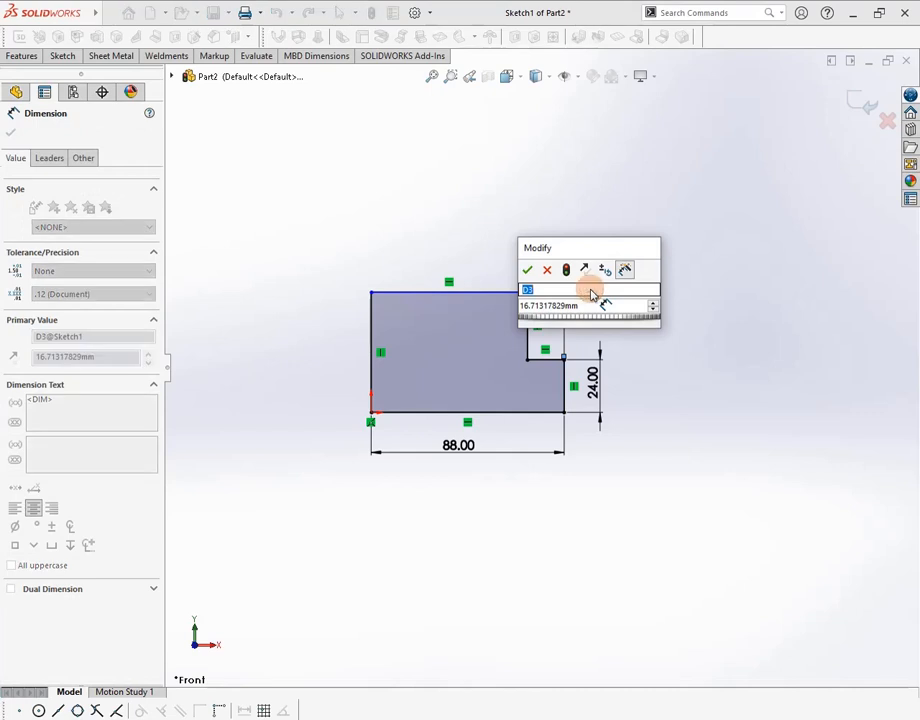
left_click(585, 305)
type("12")
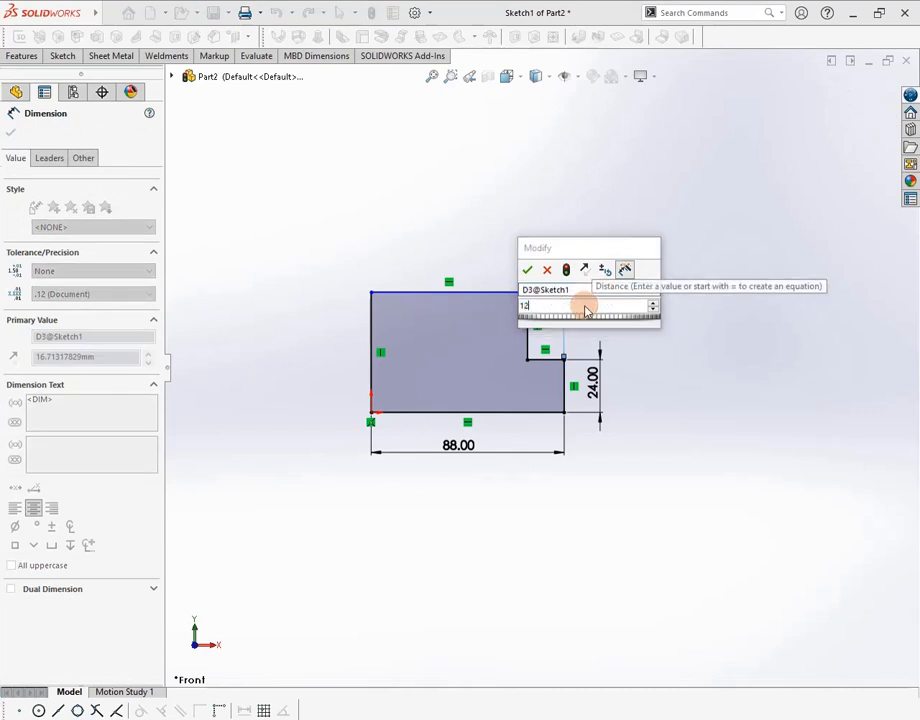
key("Return")
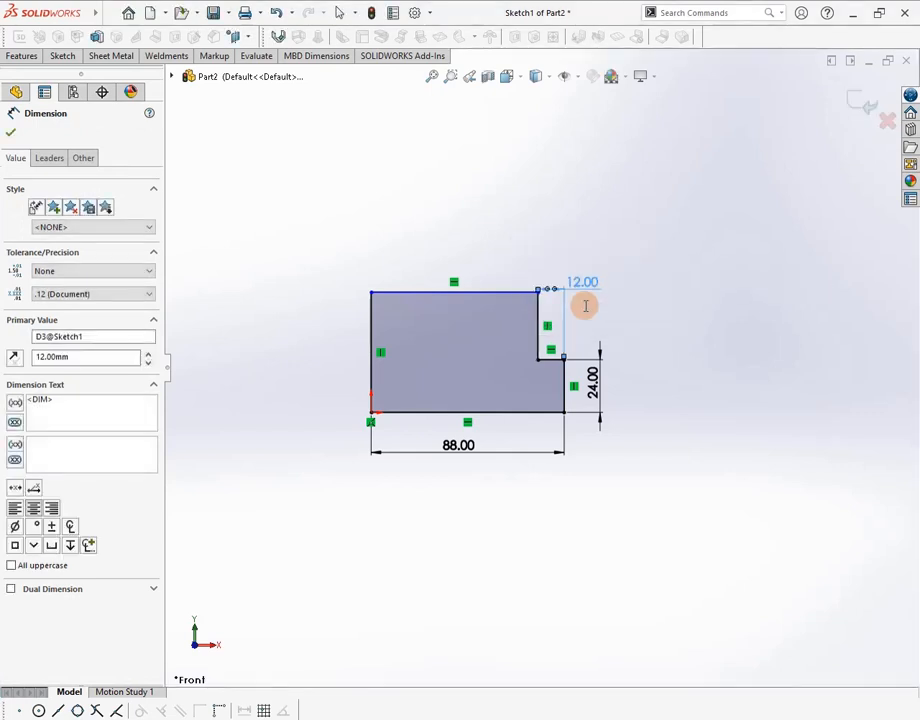
Dimension the left edge to an overall height of 56 mm and finish dimensioning
key("alt+Tab")
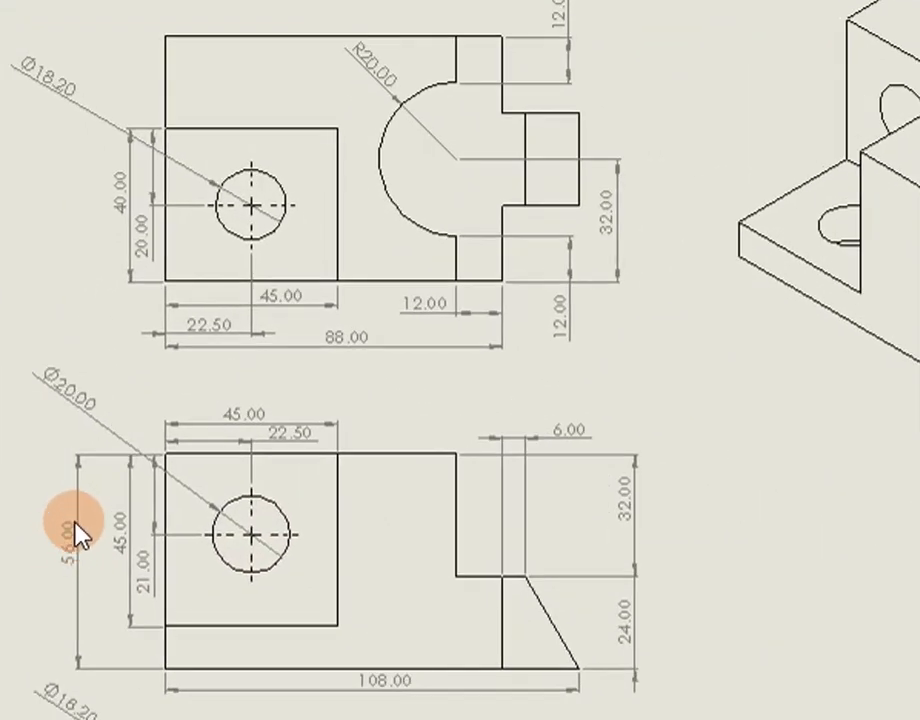
key("alt+Tab")
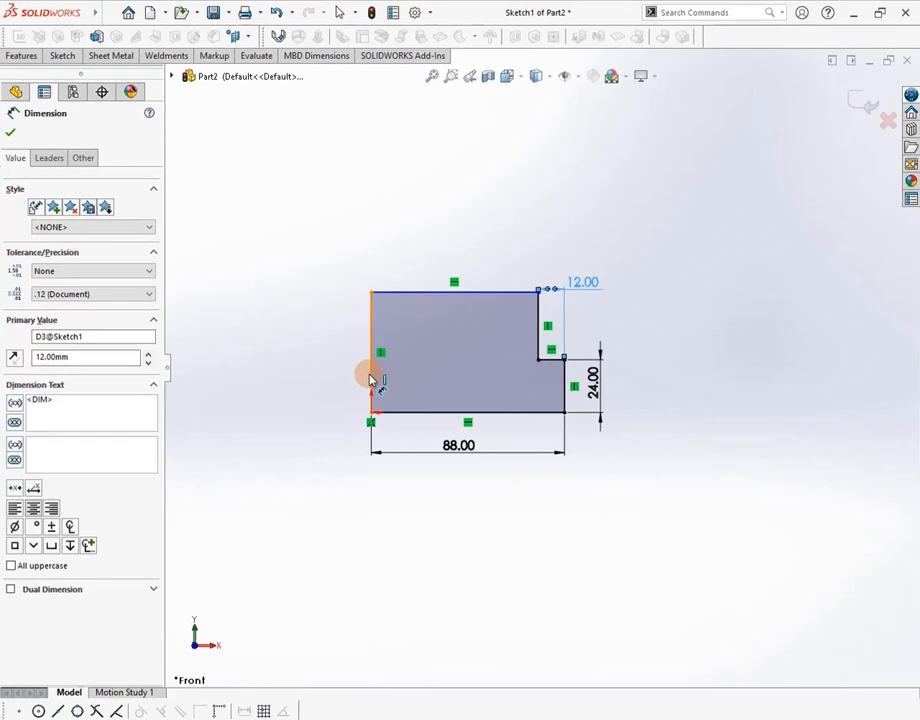
left_click(370, 378)
left_click(336, 362)
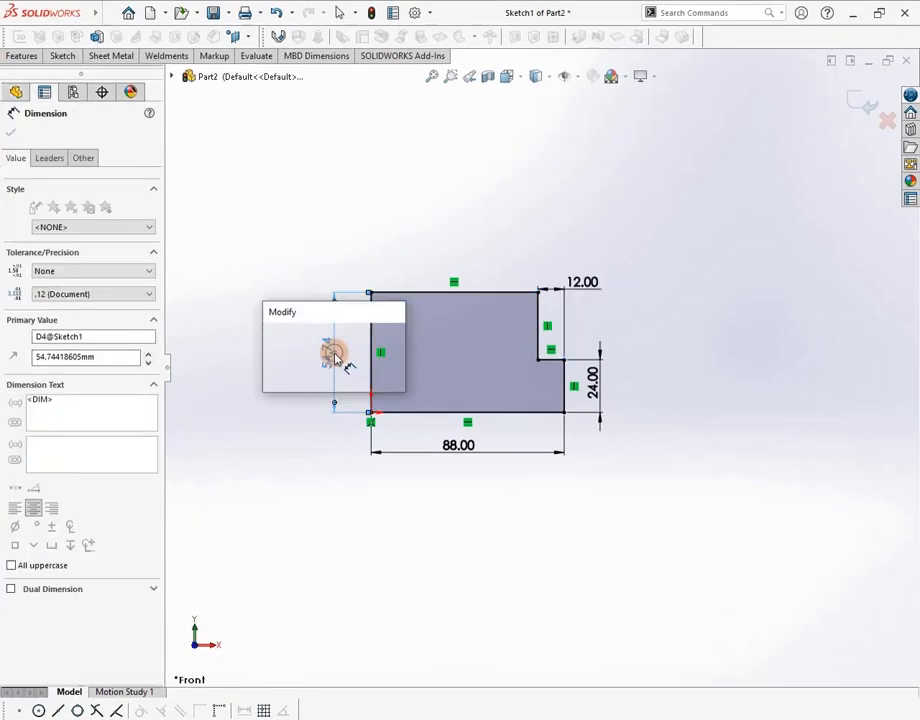
type("56")
key("Return")
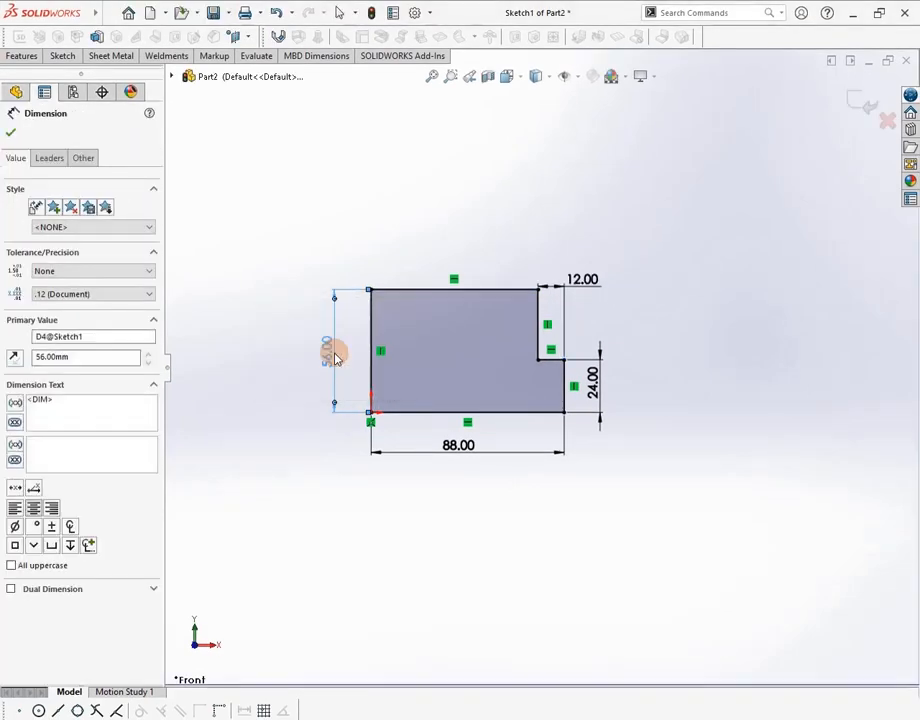
key("Escape")
scroll(372, 322, "down", 2)
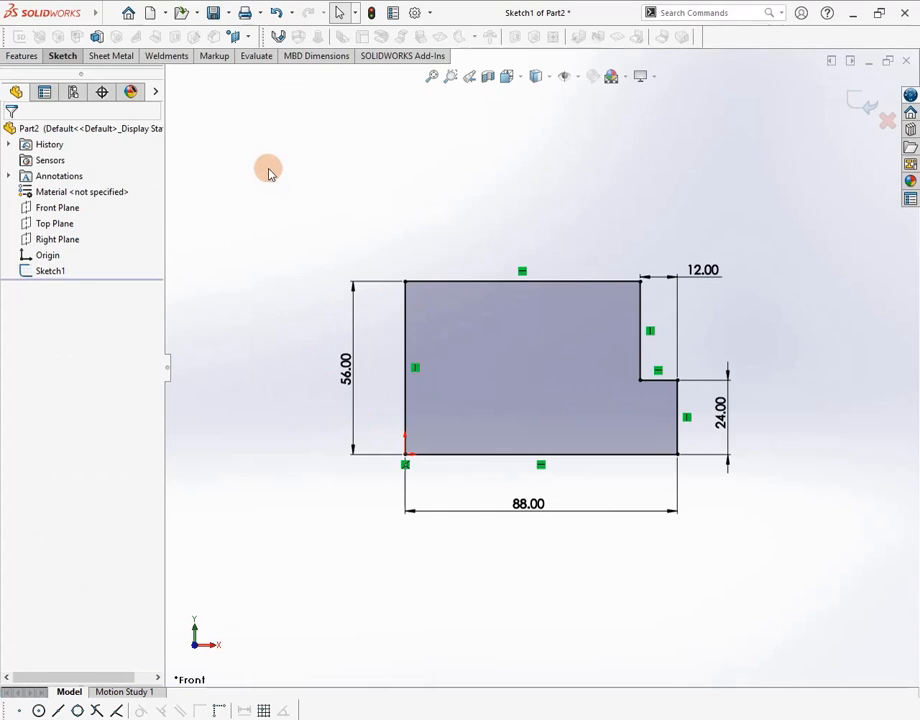
left_click(20, 57)
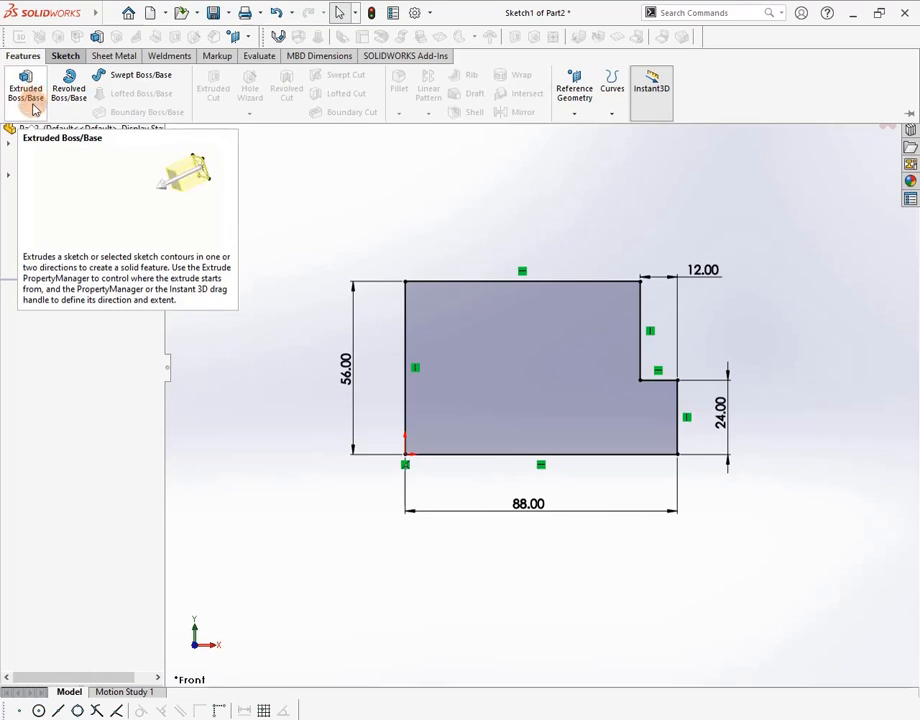
Extrude the stepped sketch as a Blind boss 64 mm deep in the reversed direction
left_click(33, 104)
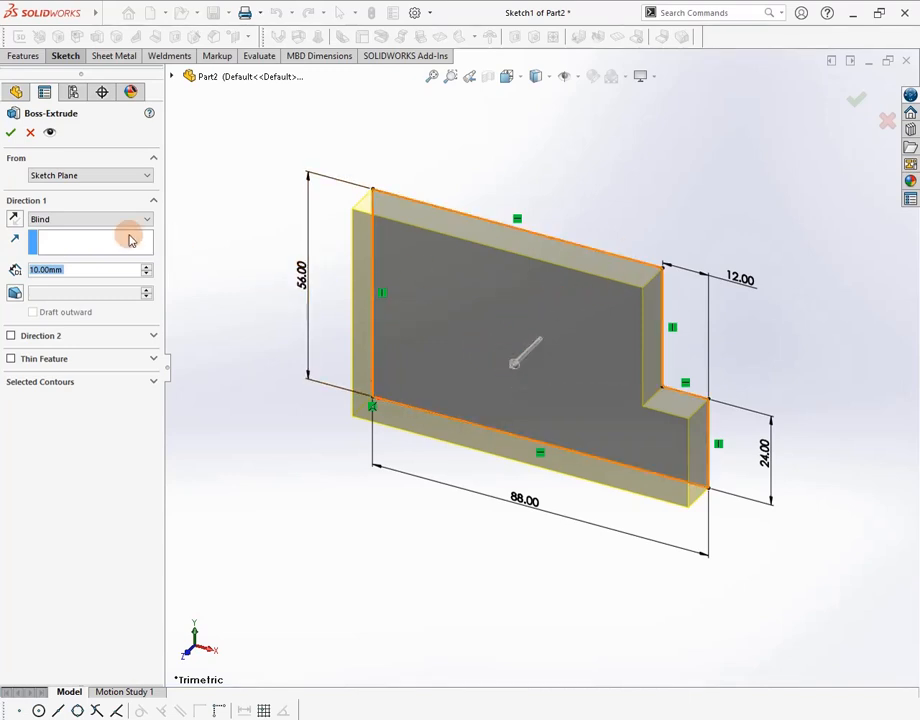
left_click(14, 226)
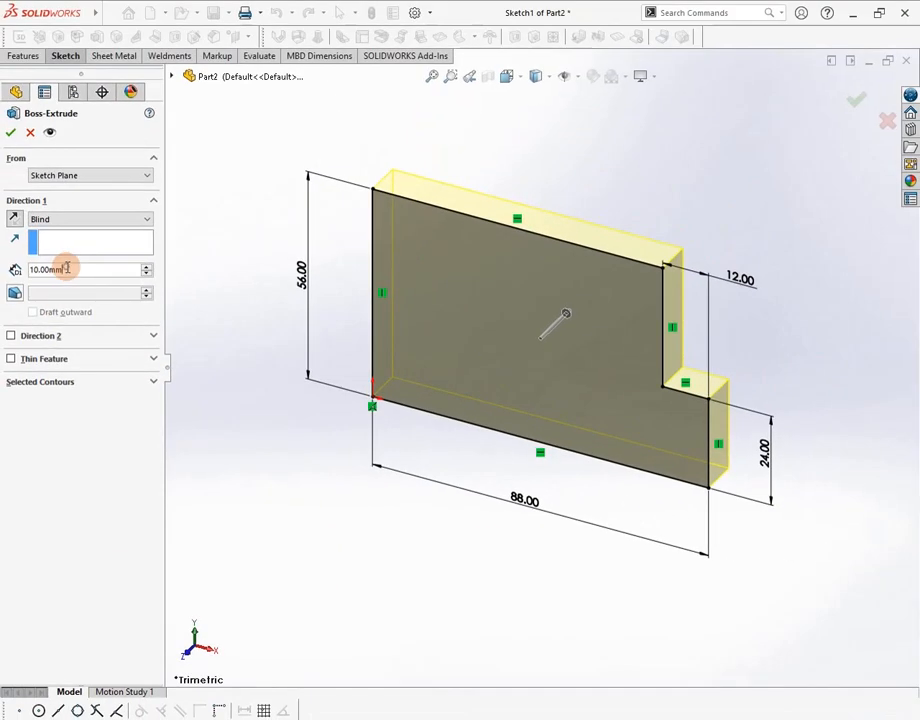
type("65")
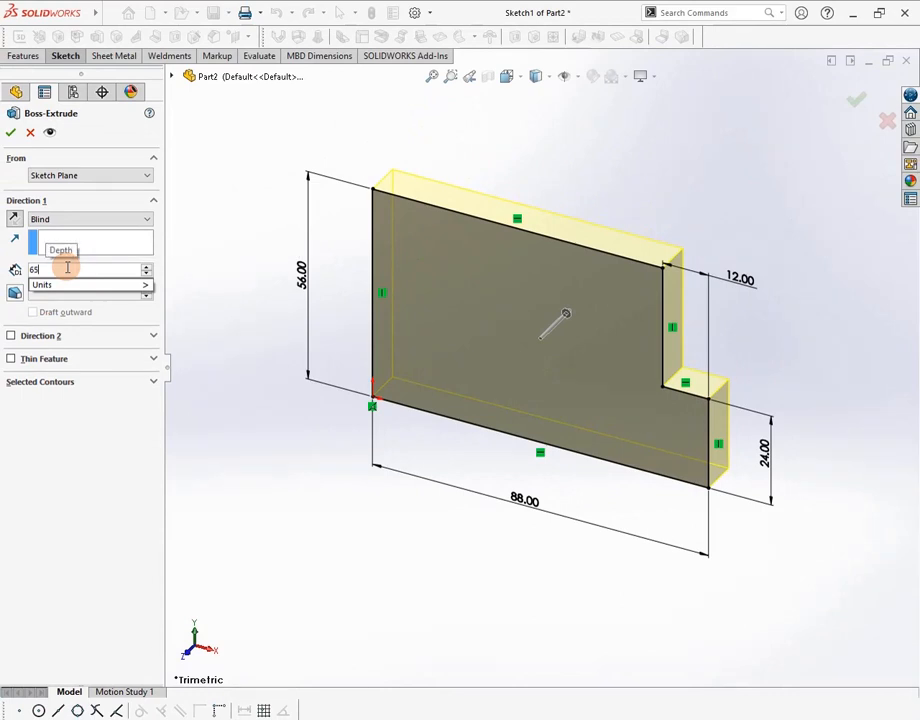
key("BackSpace")
type("4")
key("Return")
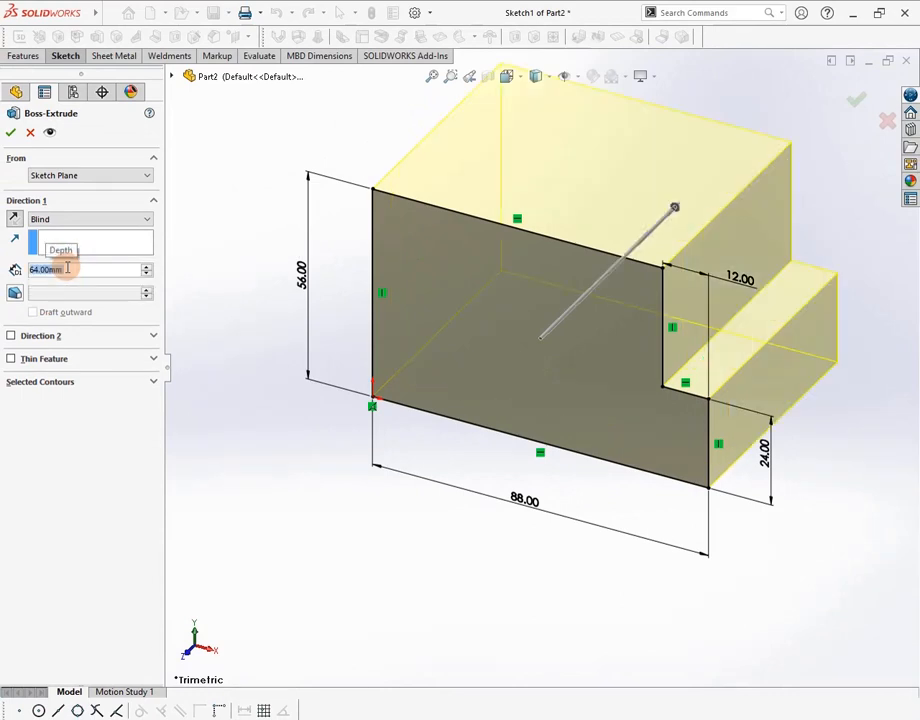
left_click(10, 135)
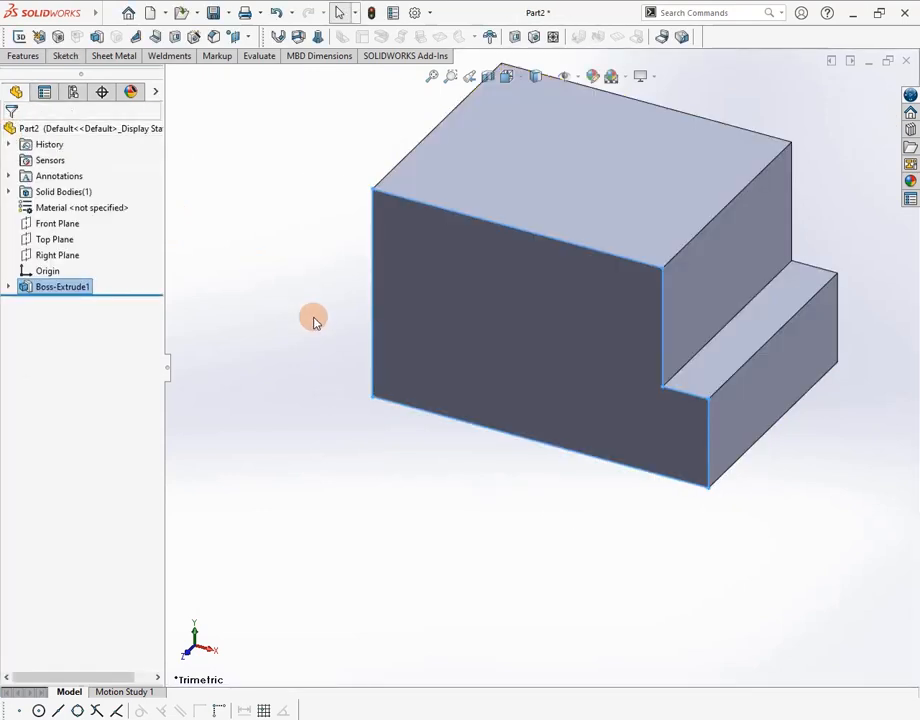
scroll(409, 348, "up", 2)
middle_click_drag(409, 348, 427, 334)
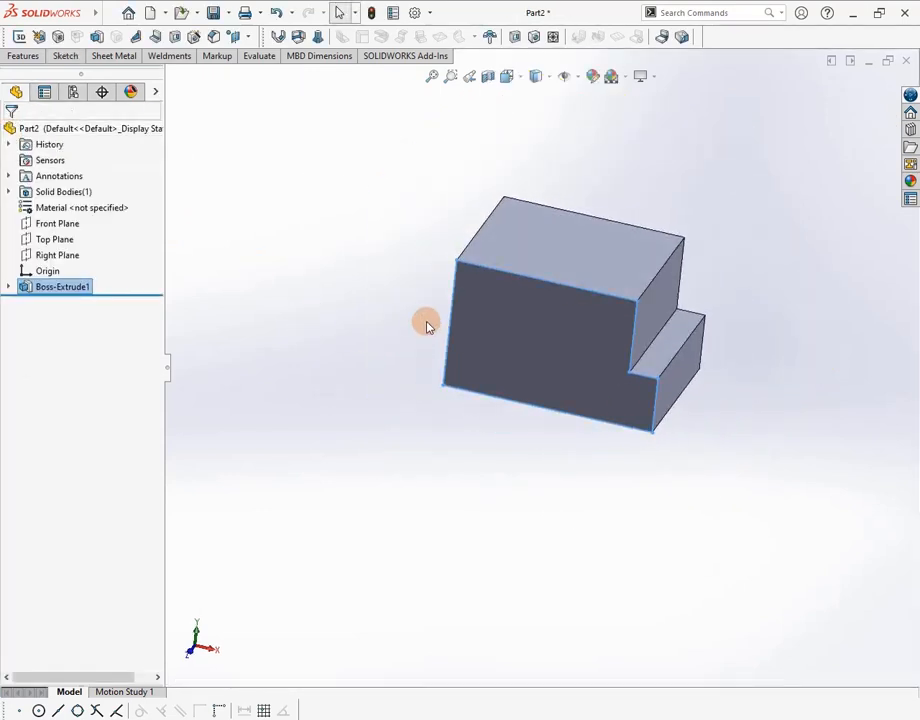
key("alt+Tab")
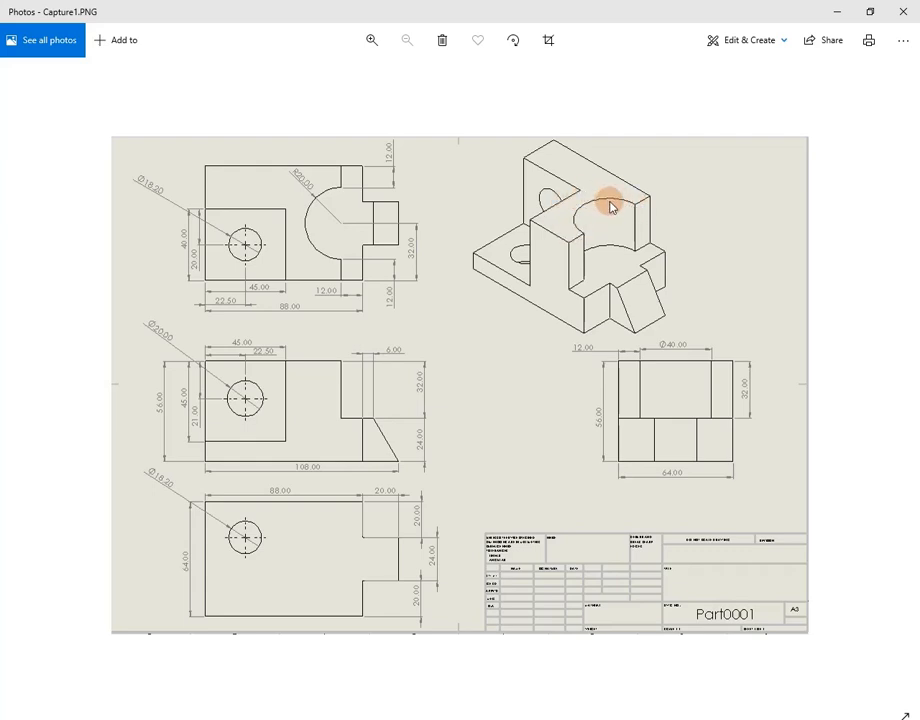
key("alt+Tab")
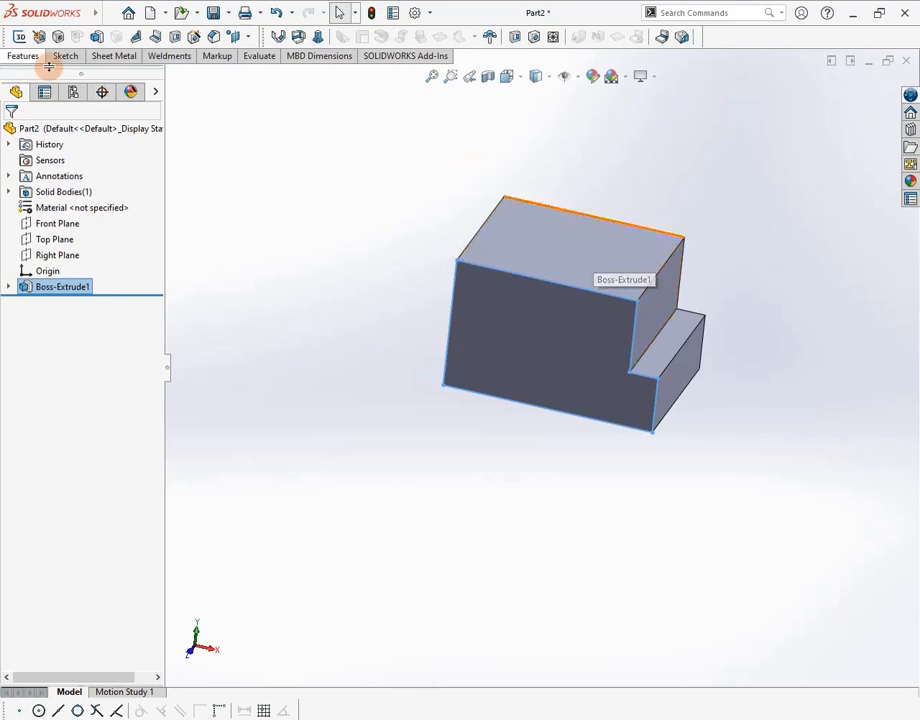
Create Plane1 on the block's top face with a 0 mm offset
left_click(21, 56)
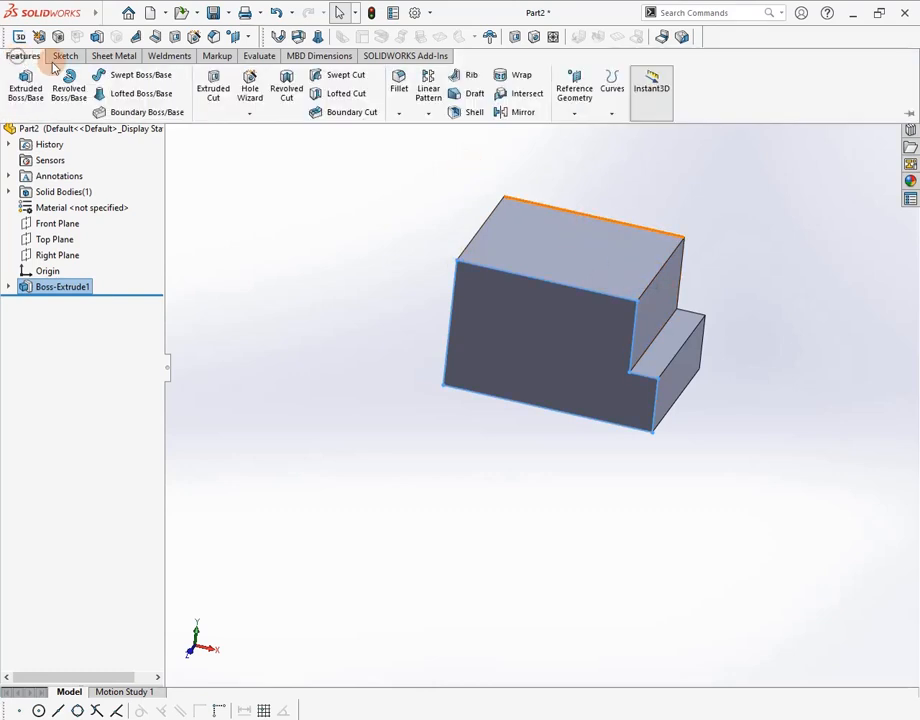
left_click(575, 114)
left_click(585, 131)
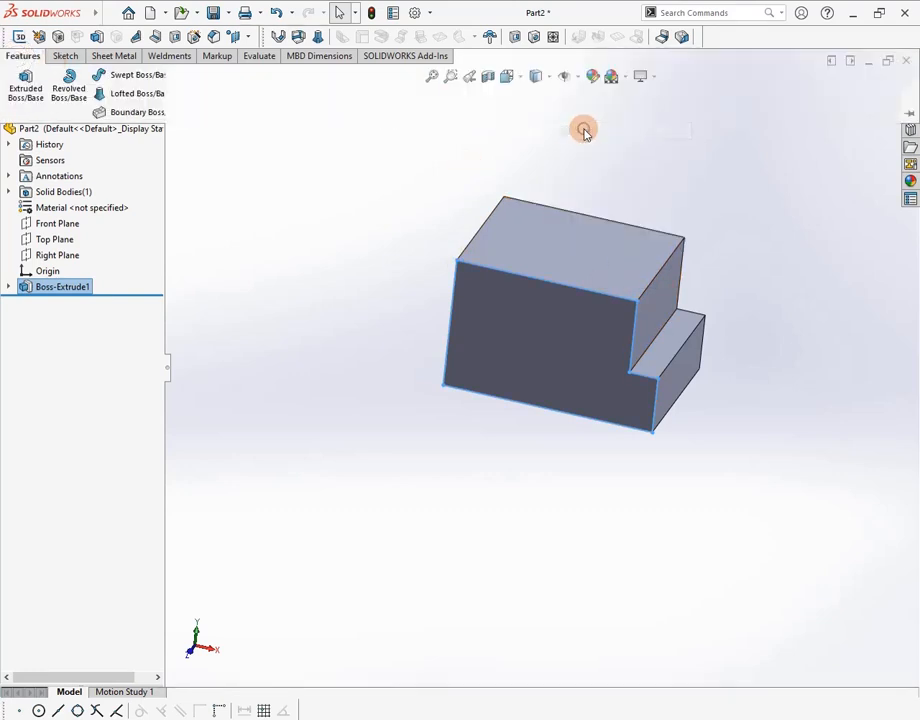
left_click(580, 257)
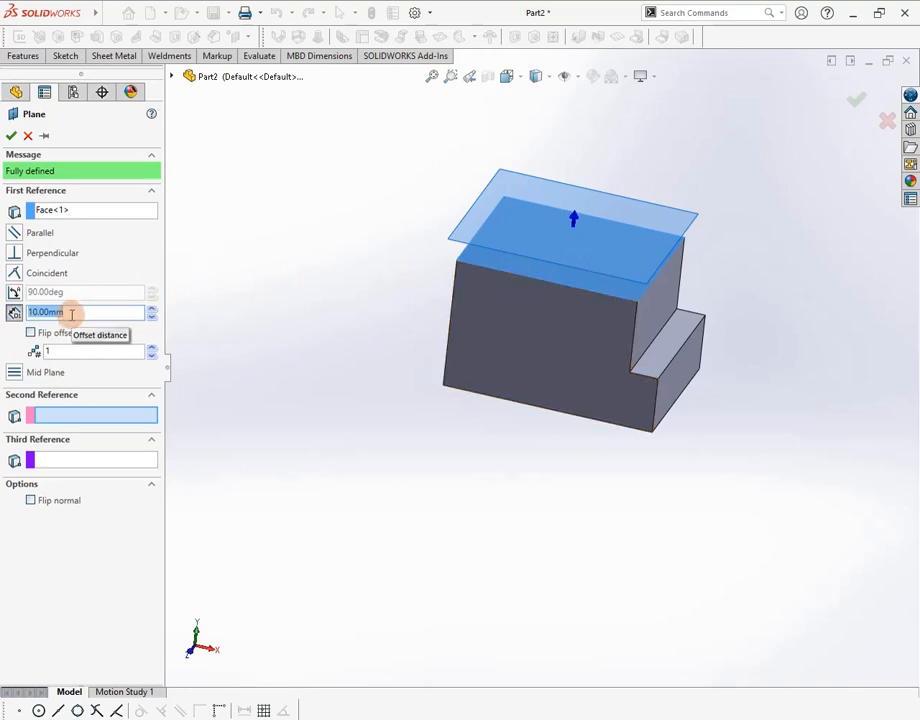
key("Return")
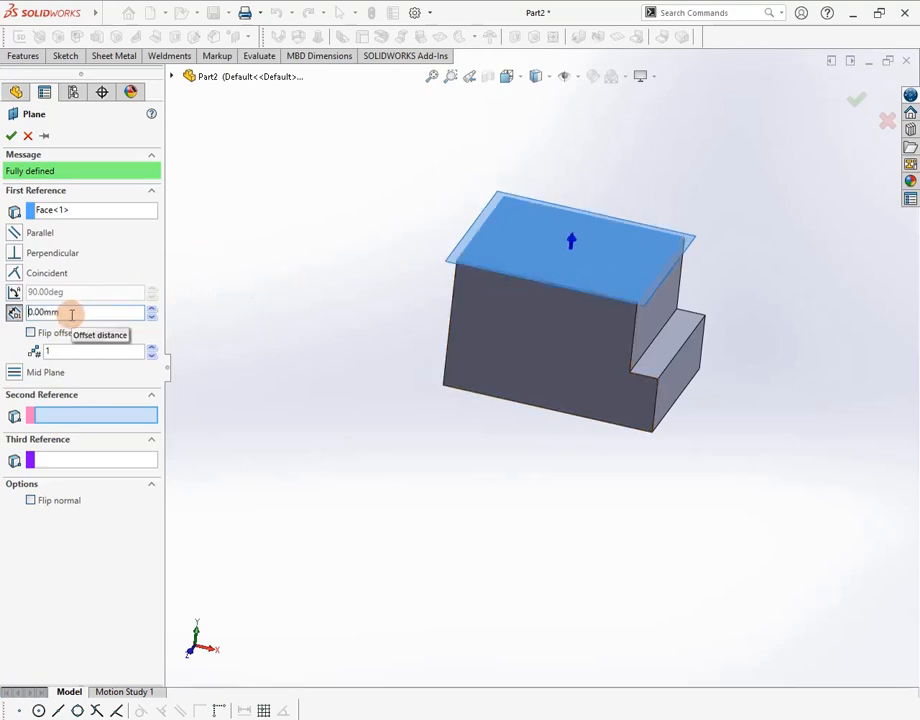
left_click(11, 136)
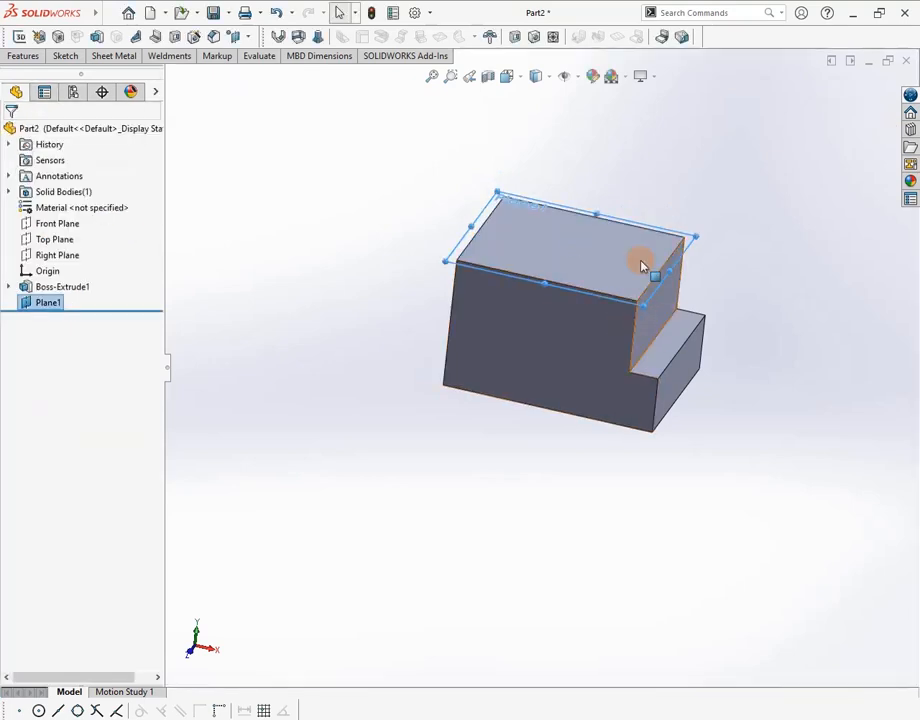
Looking normal to Plane1, draw a 3-point semicircular arc on the block's right edge
left_click(600, 262)
right_click(600, 262)
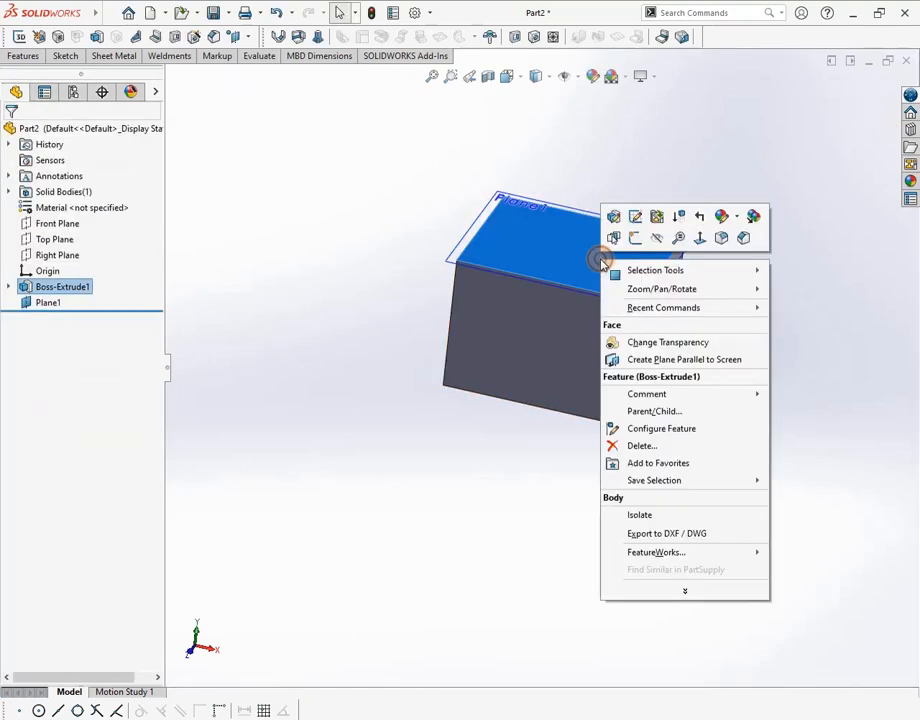
left_click(699, 239)
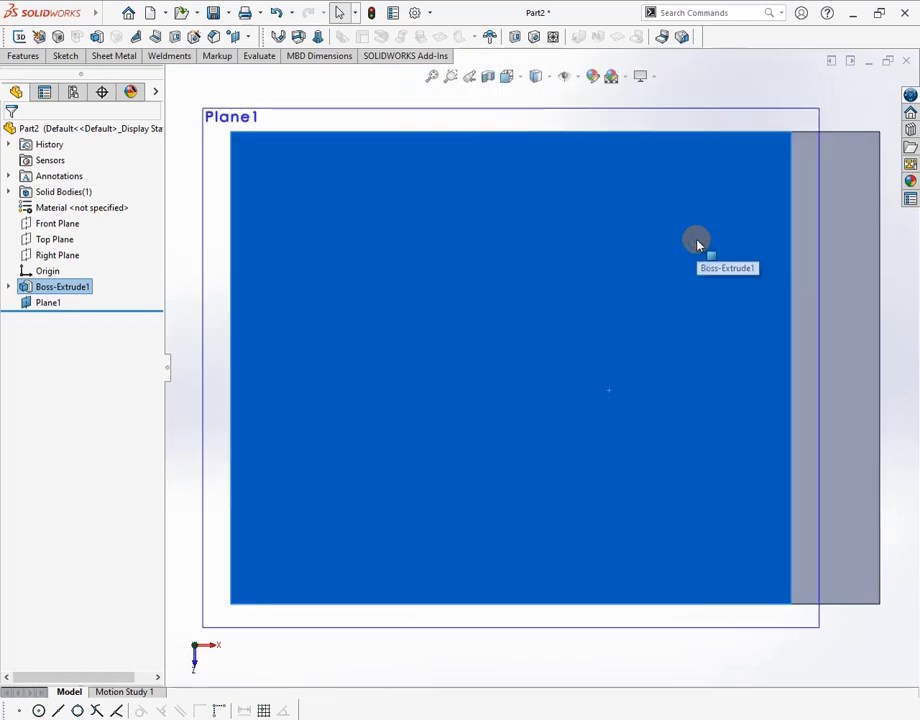
key("f")
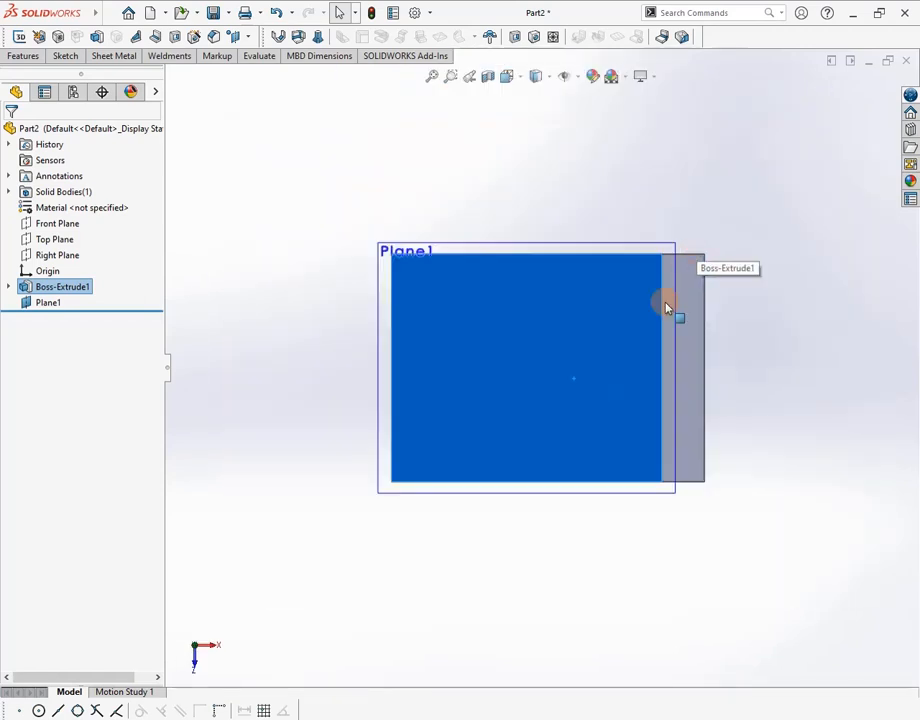
left_click(64, 56)
left_click(122, 96)
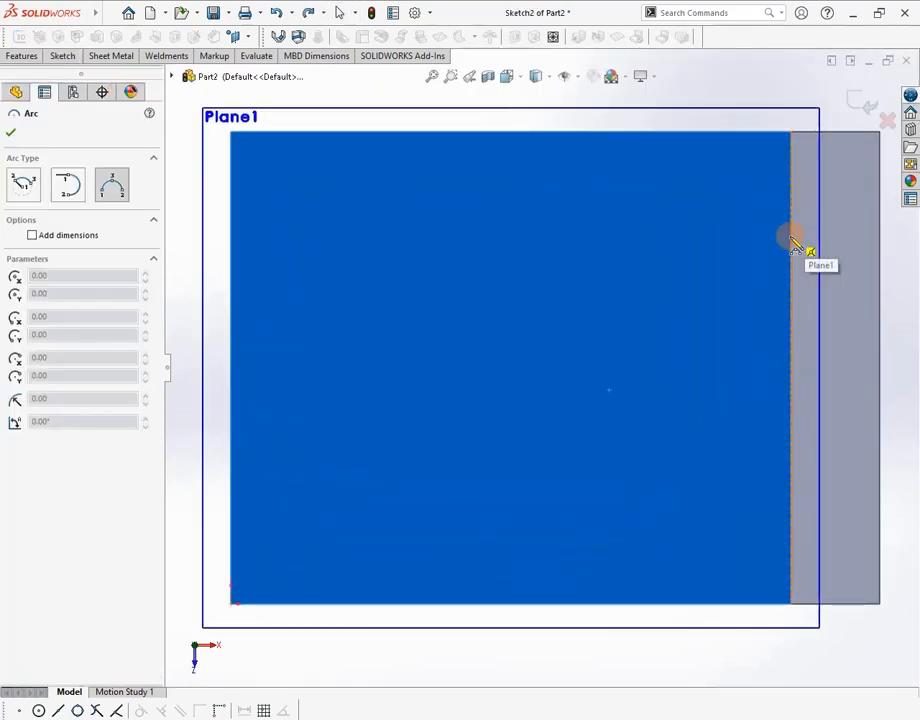
left_click_drag(791, 240, 795, 525)
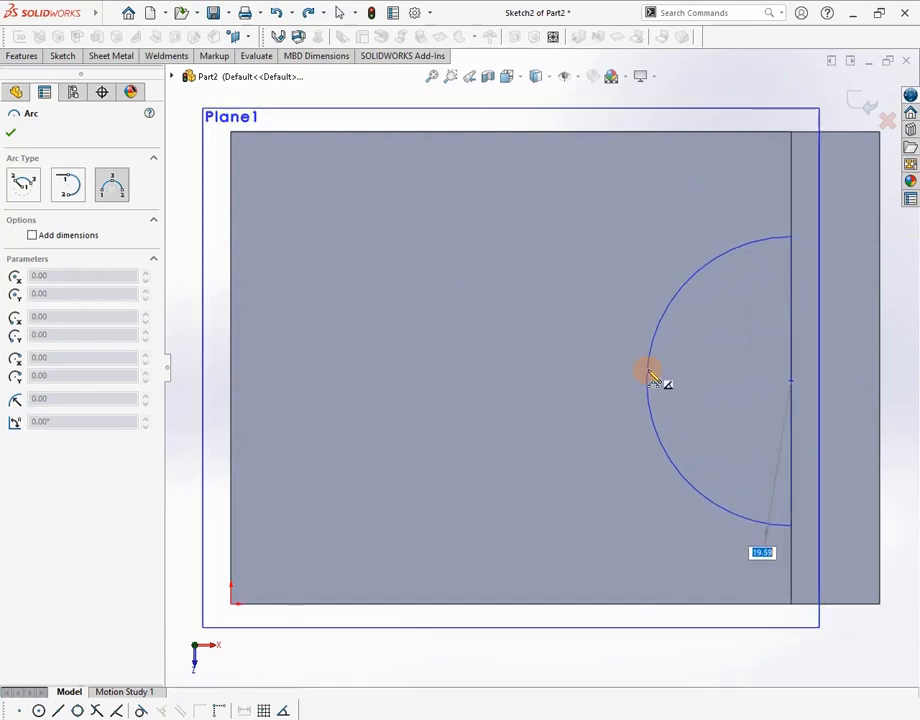
left_click(649, 378)
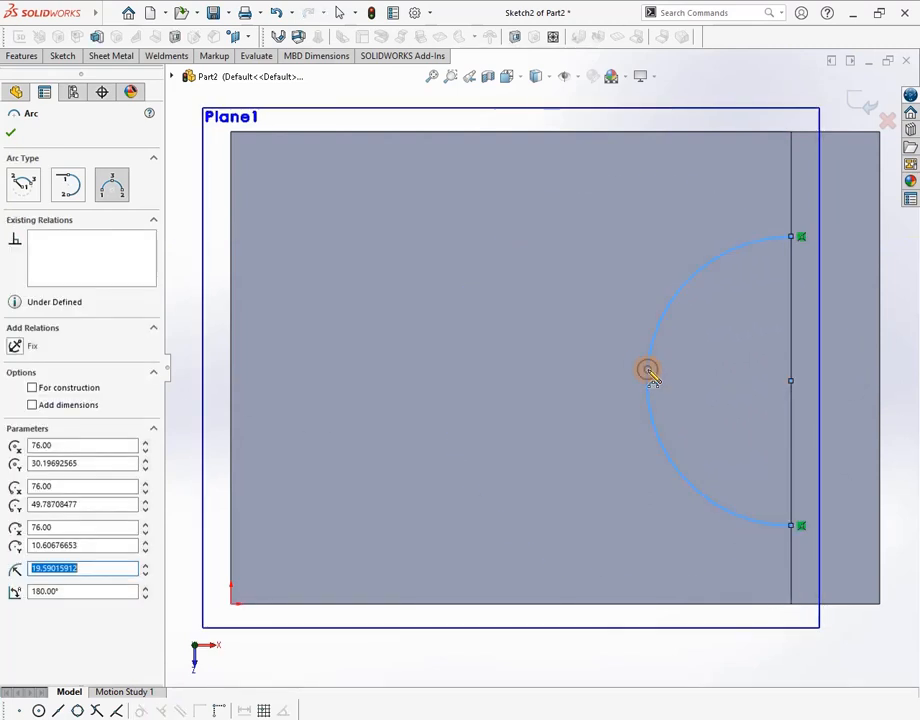
Start Smart Dimension, check the radius on the reference drawing, and pick the arc
left_click(63, 56)
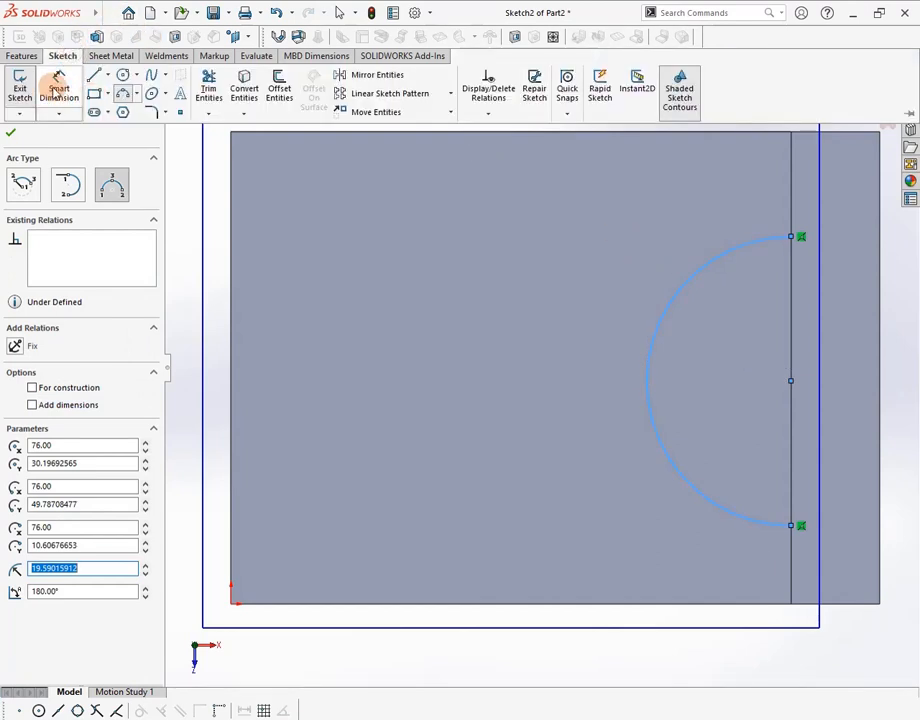
left_click(56, 80)
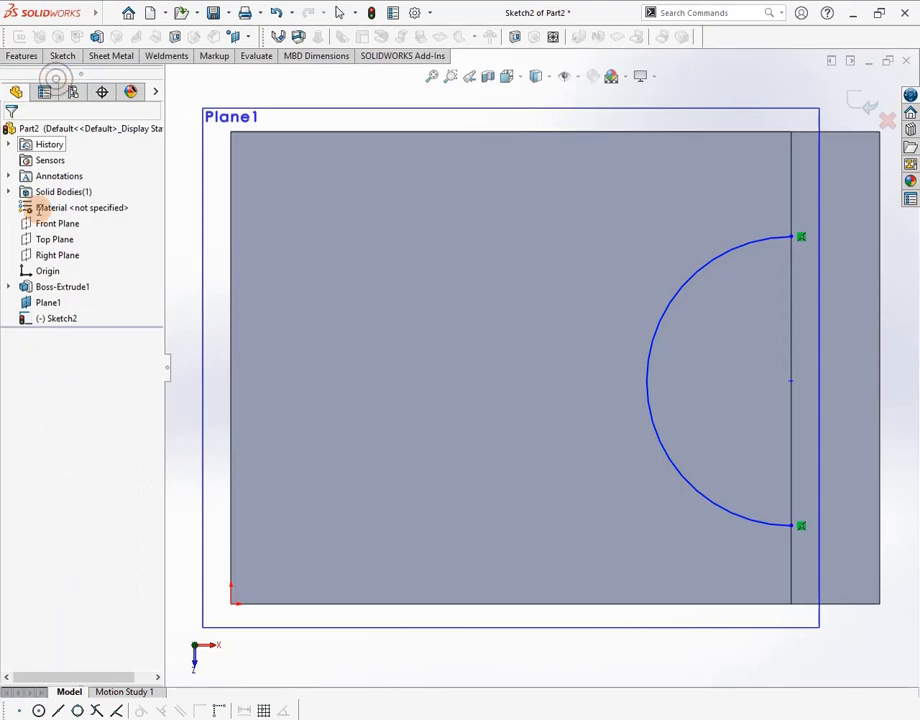
key("alt+Tab")
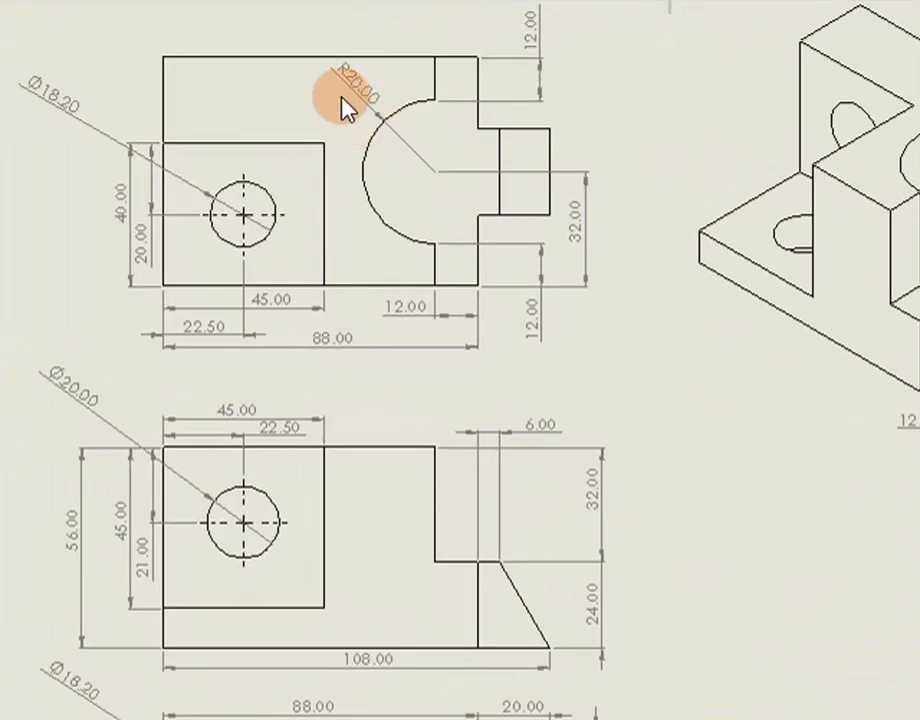
key("alt+Tab")
left_click(683, 320)
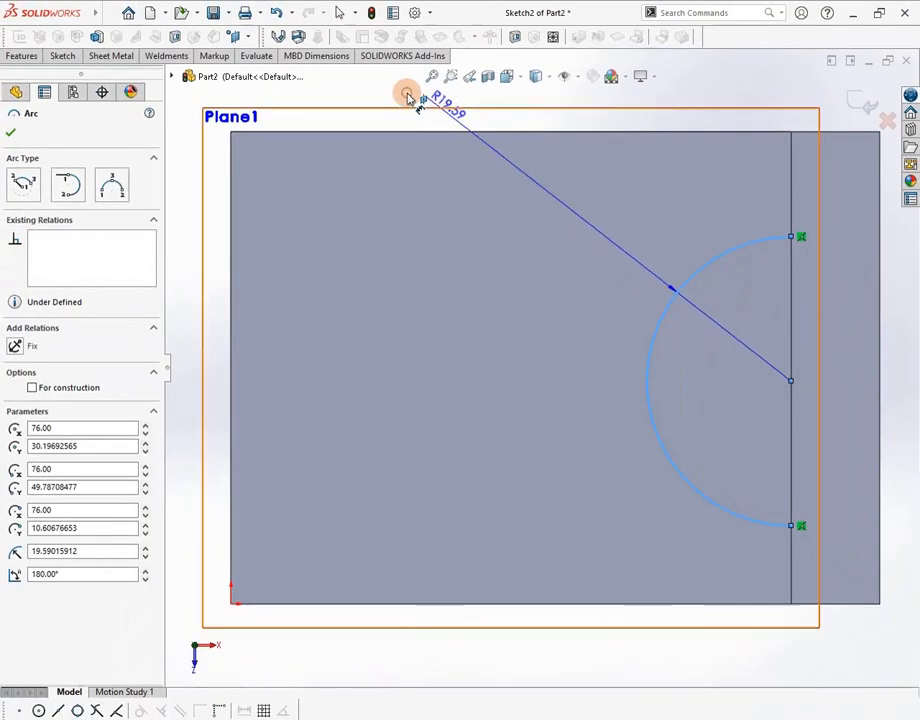
Dimension the arc with a 20 mm radius and its centre 32 mm from the top edge
left_click(407, 96)
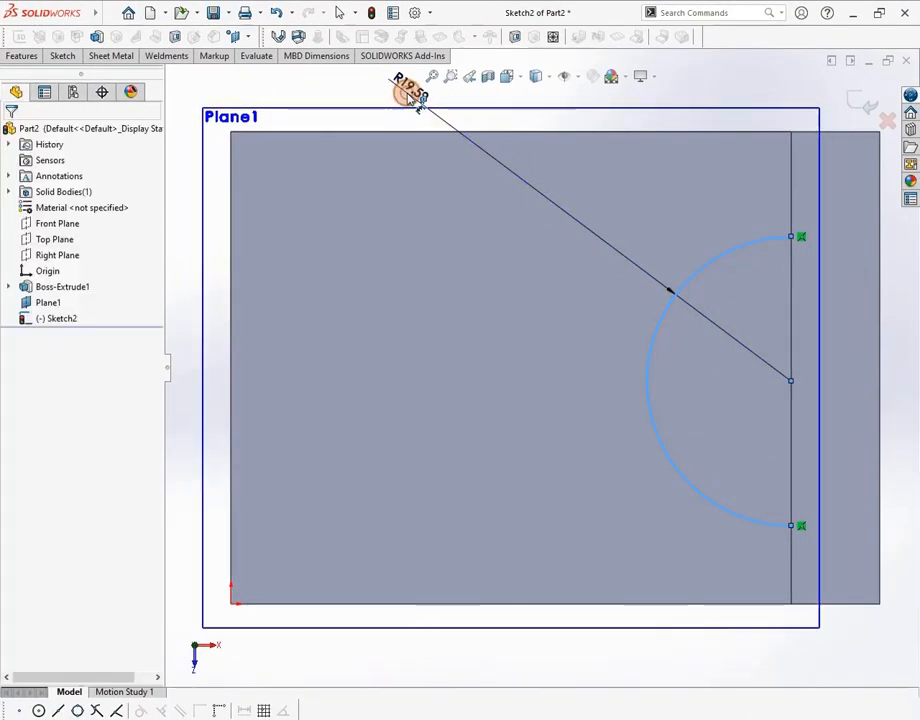
type("20")
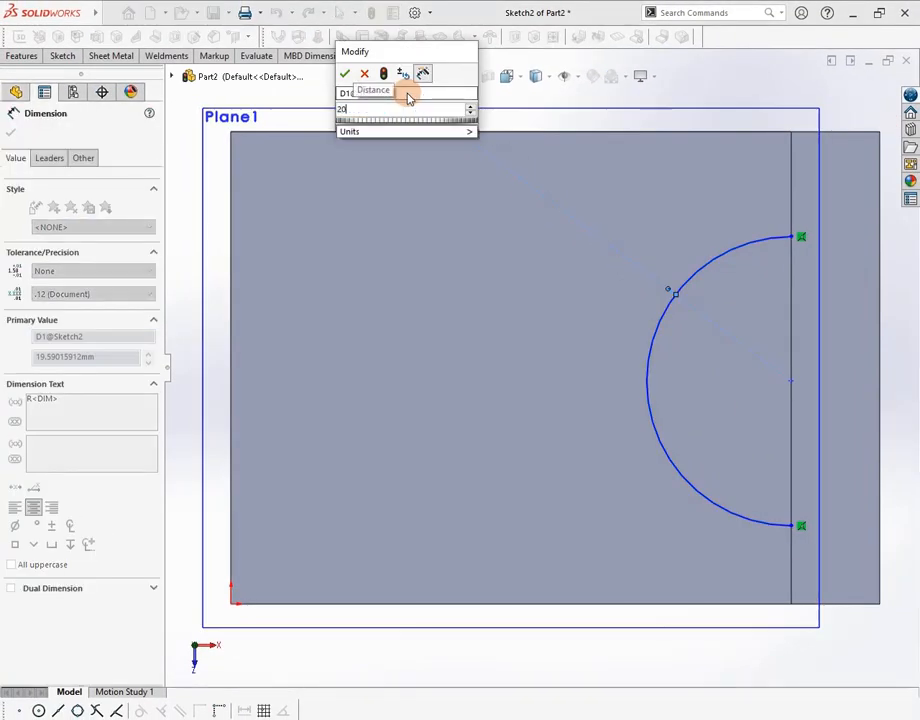
key("Return")
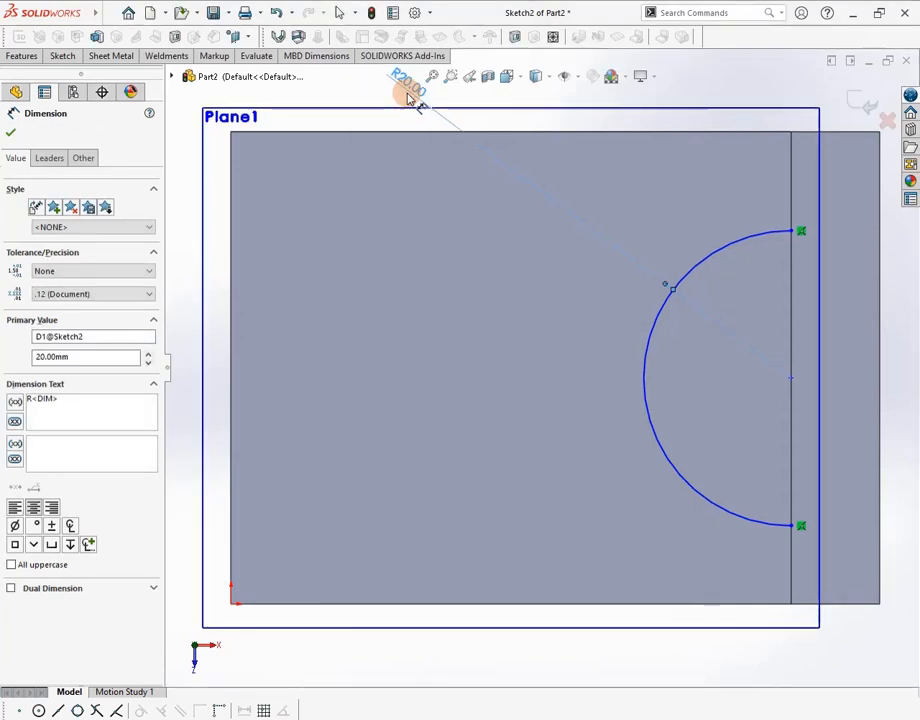
key("alt+Tab")
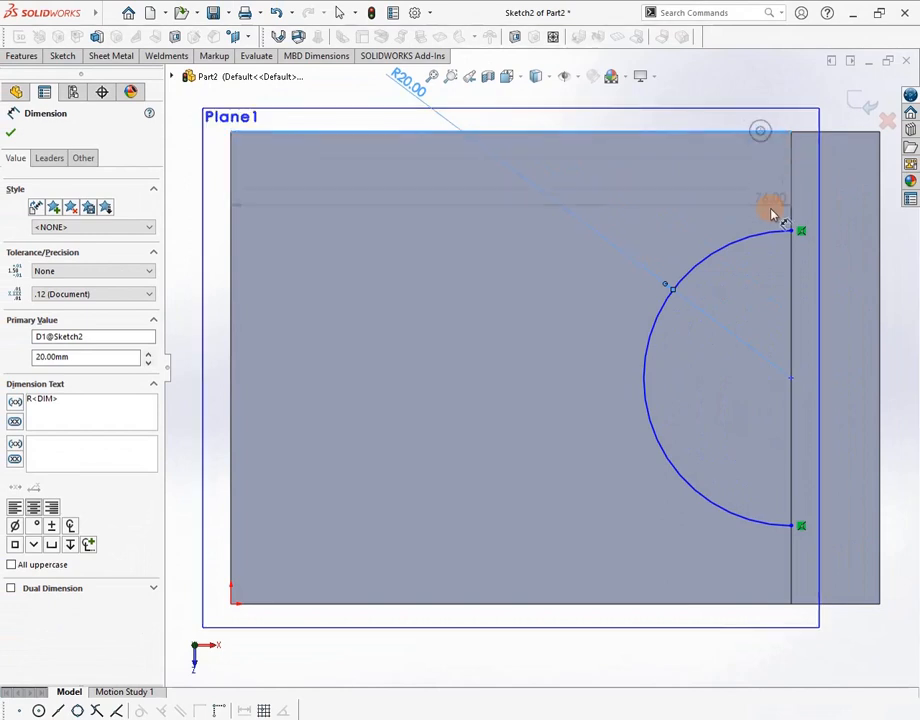
left_click(779, 235)
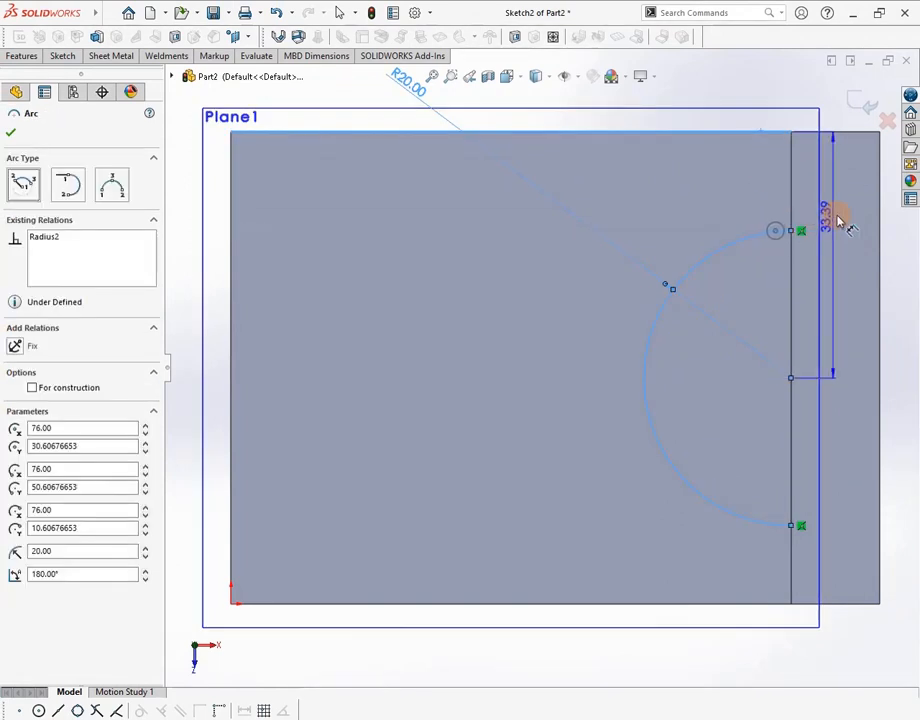
left_click(901, 246)
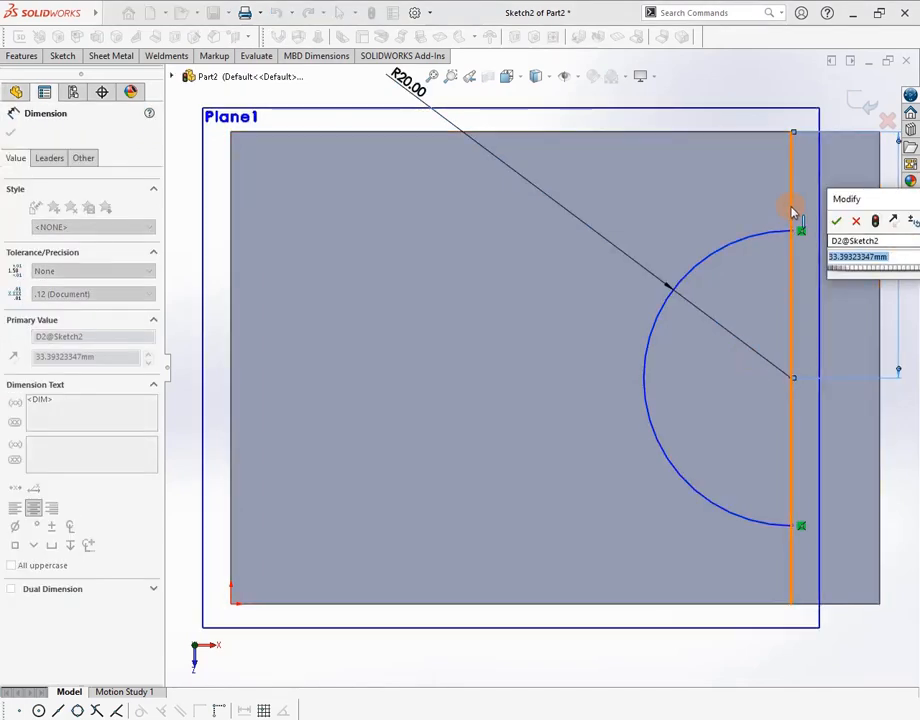
type("33")
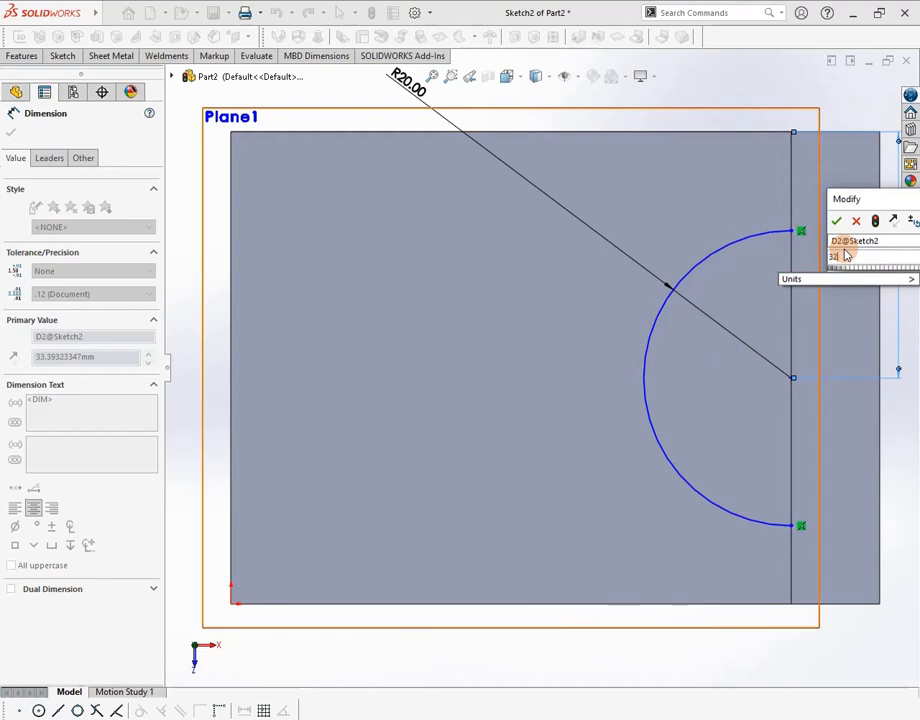
key("Return")
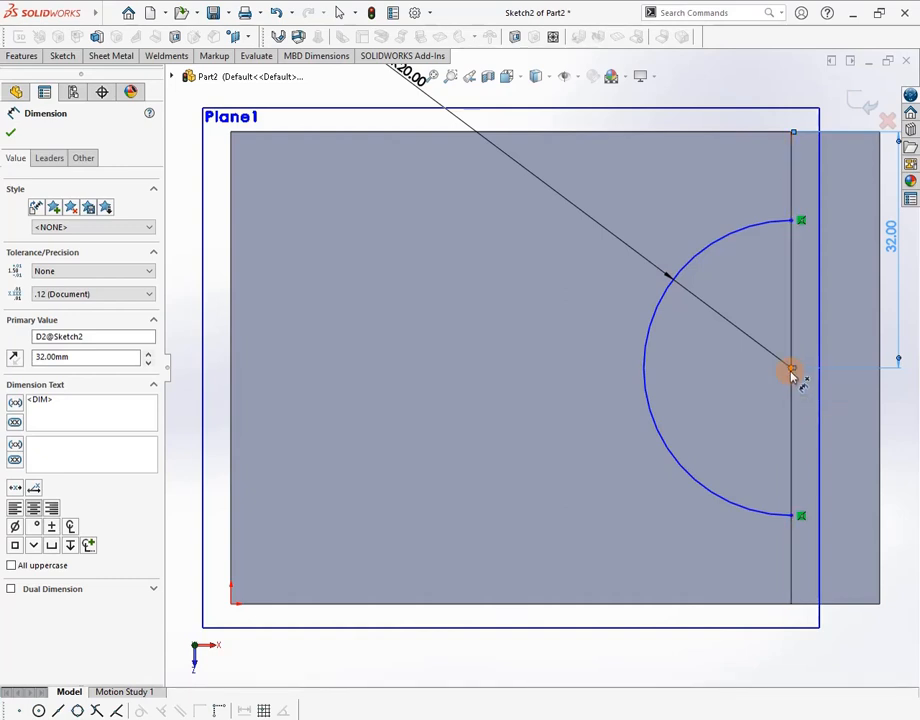
scroll(790, 379, "down", 3)
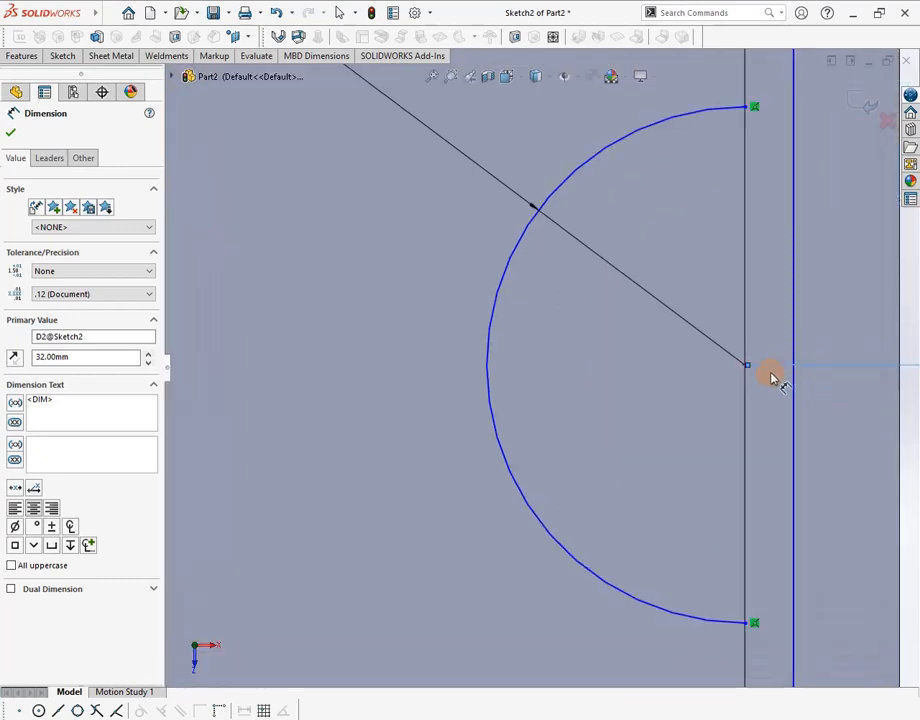
key("Escape")
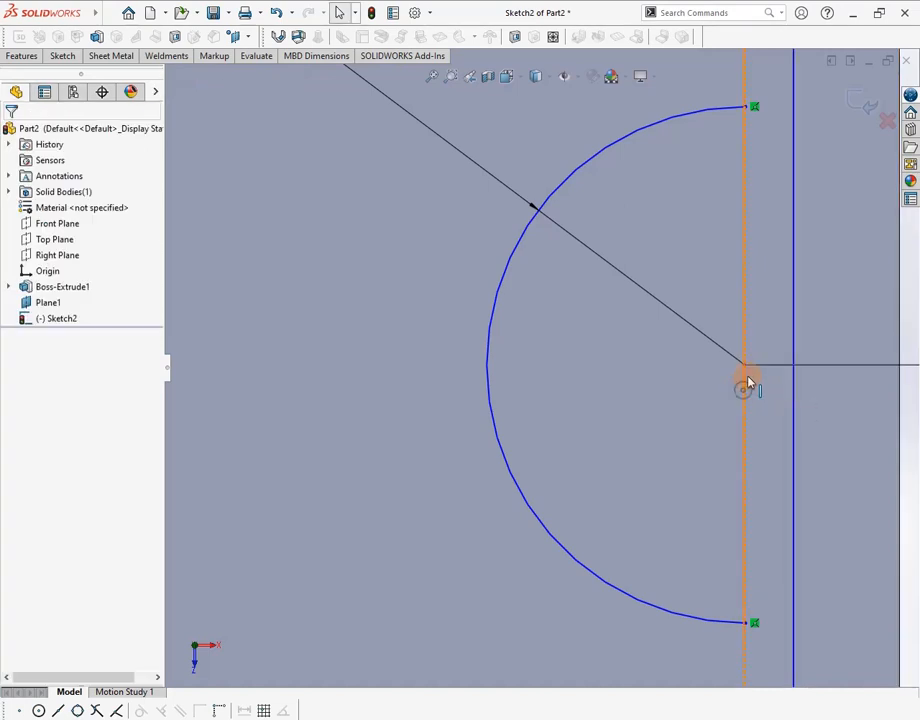
Add a Coincident relation between the arc centre and the block's vertical edge, then zoom to fit
left_click(746, 381)
left_click(745, 366, "ctrl")
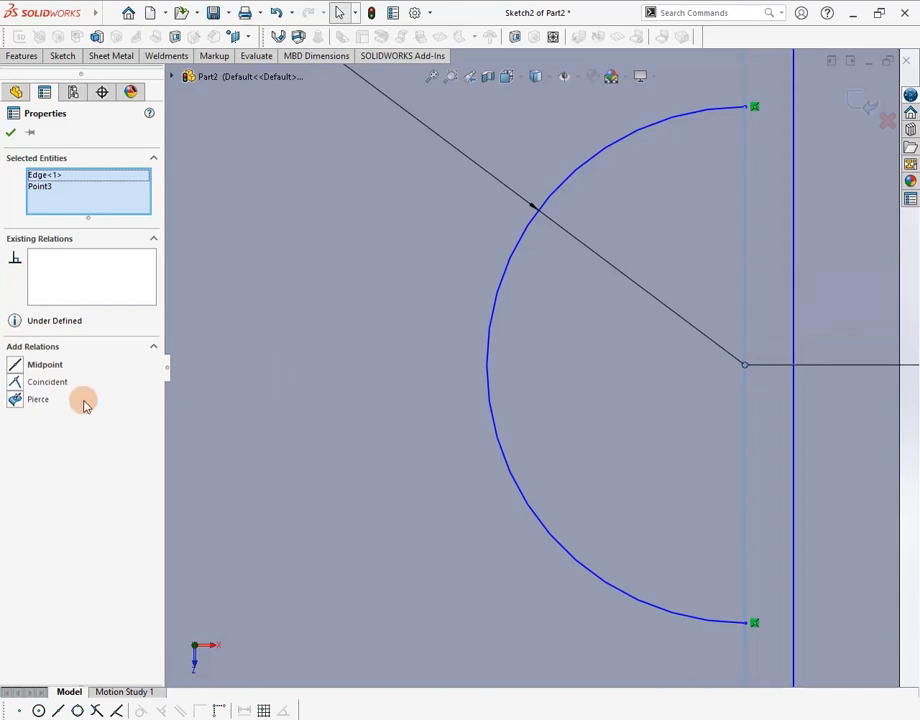
left_click(47, 382)
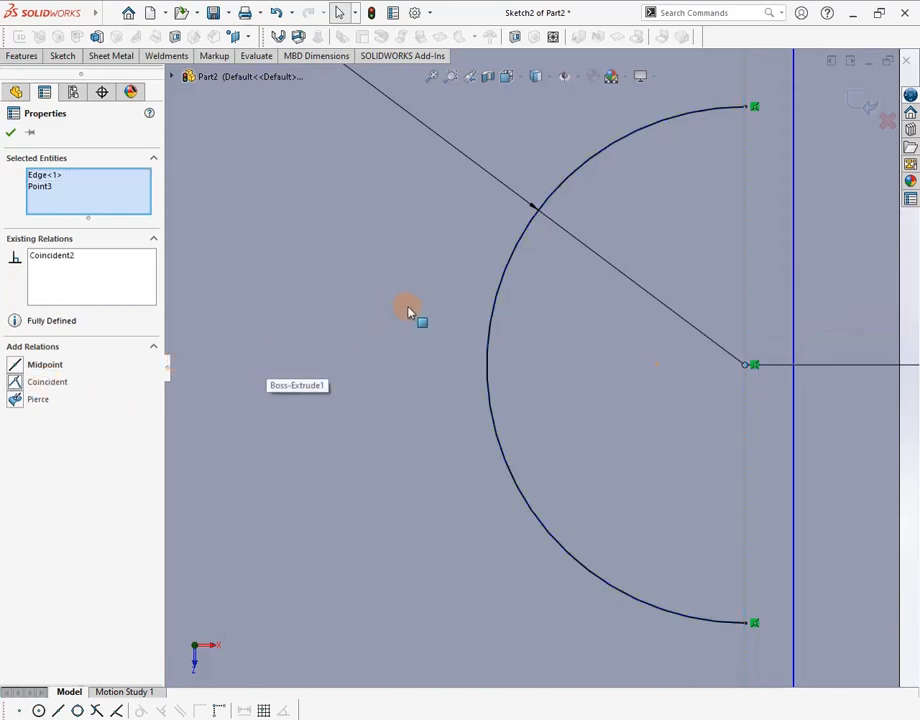
key("f")
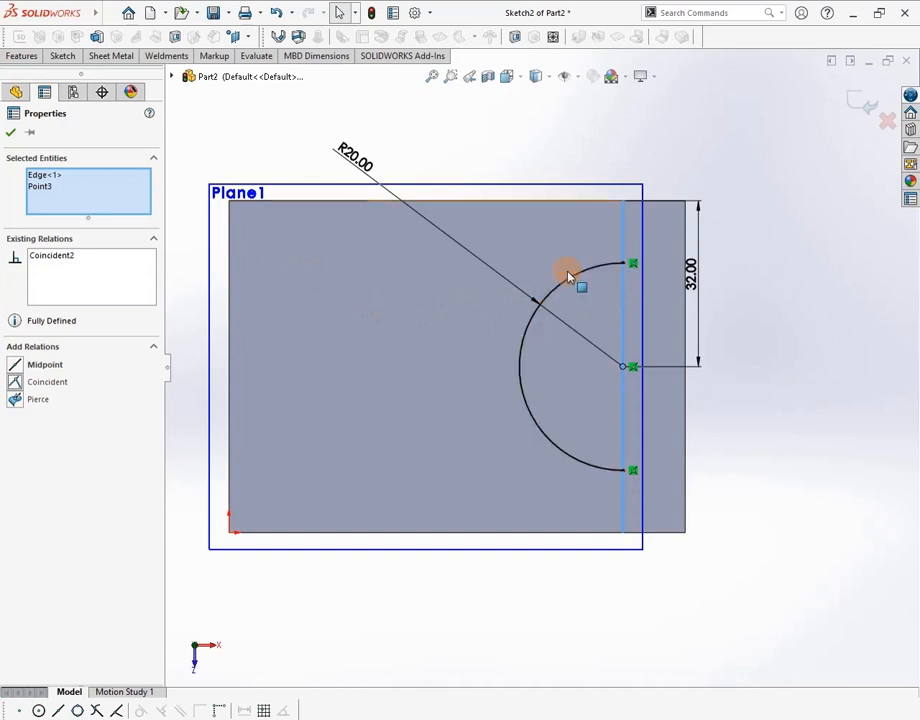
Make a Blind extruded cut from the arc sketch with 32 mm depth
left_click(14, 58)
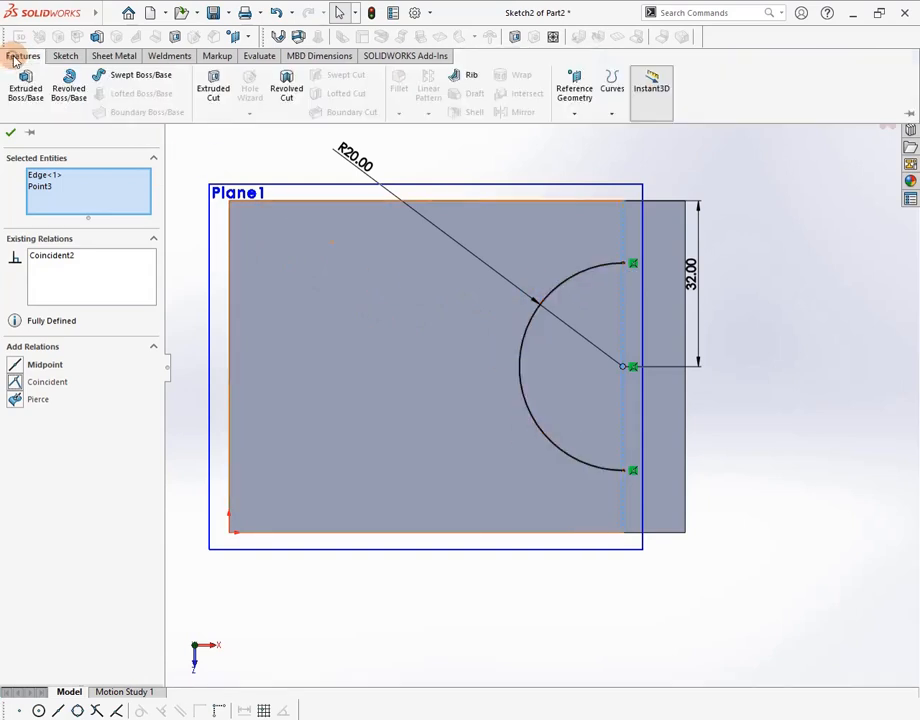
left_click(222, 92)
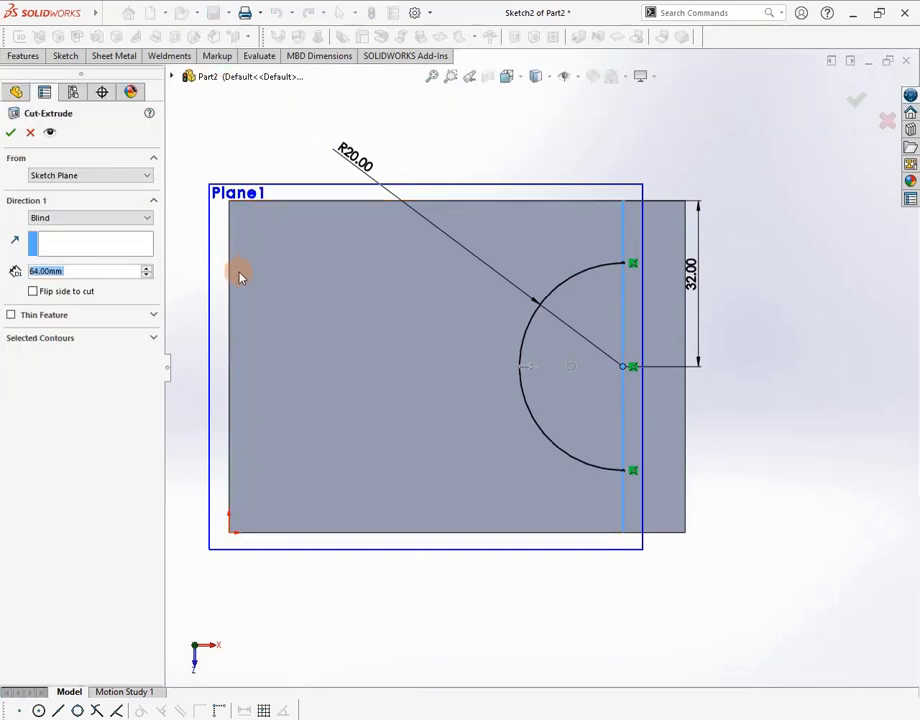
middle_click_drag(240, 275, 230, 204)
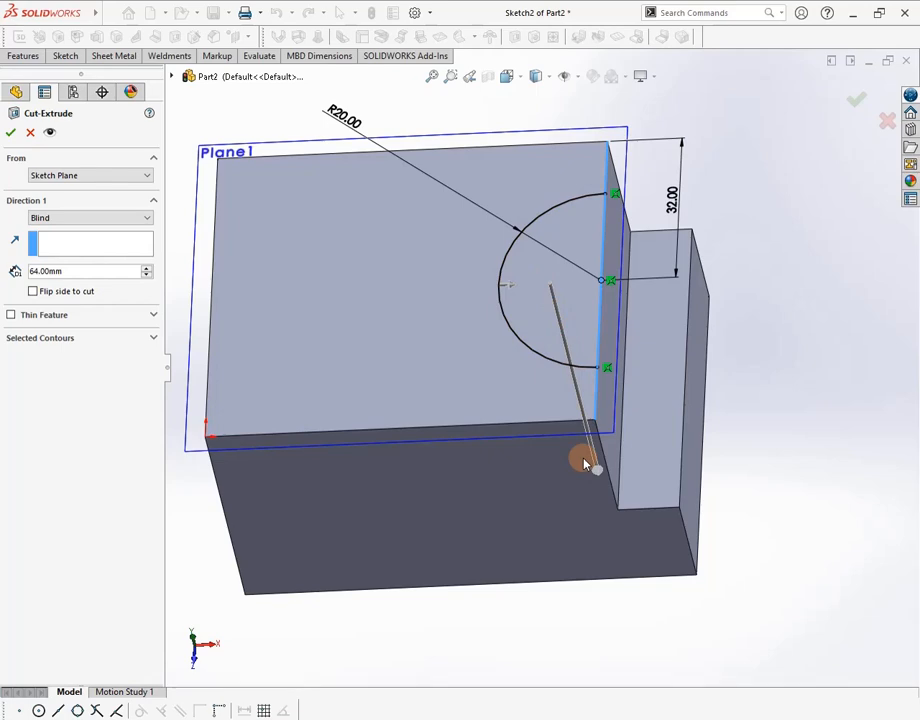
key("alt+Tab")
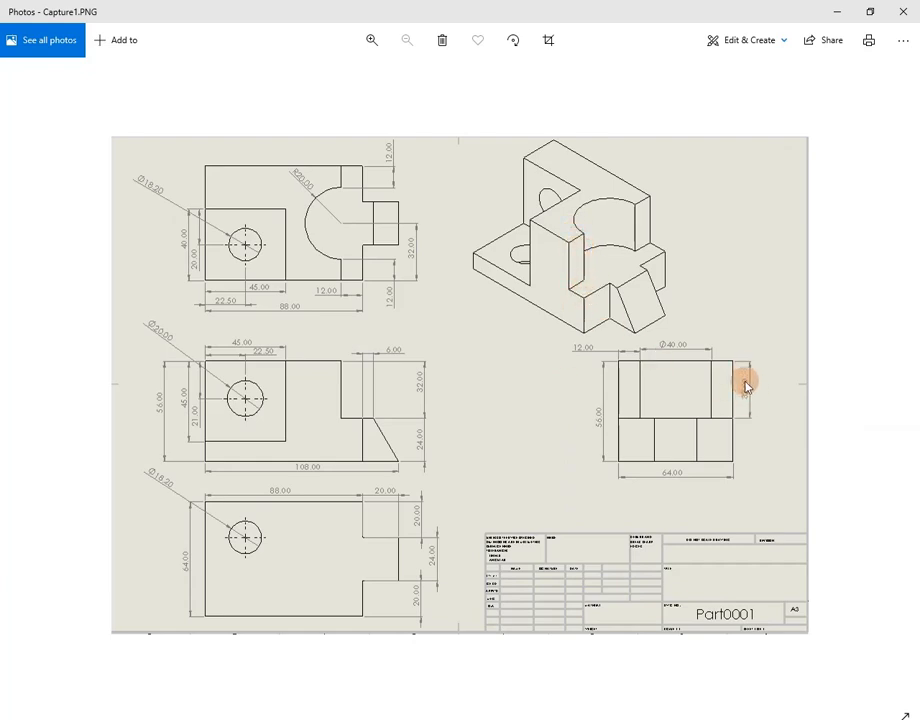
key("alt+Tab")
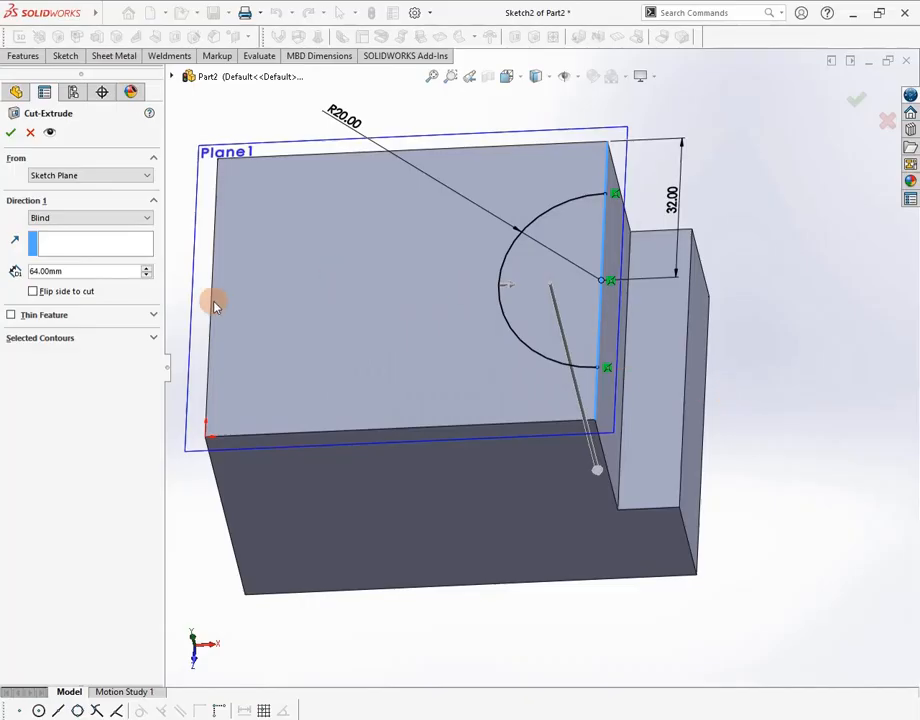
double_click(91, 270)
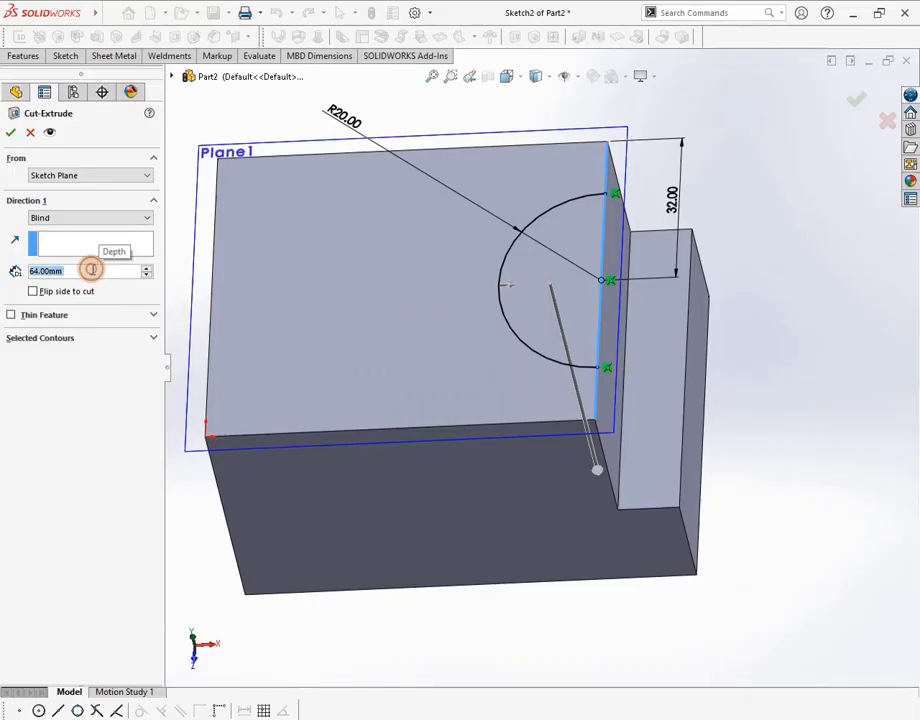
type("32")
key("Return")
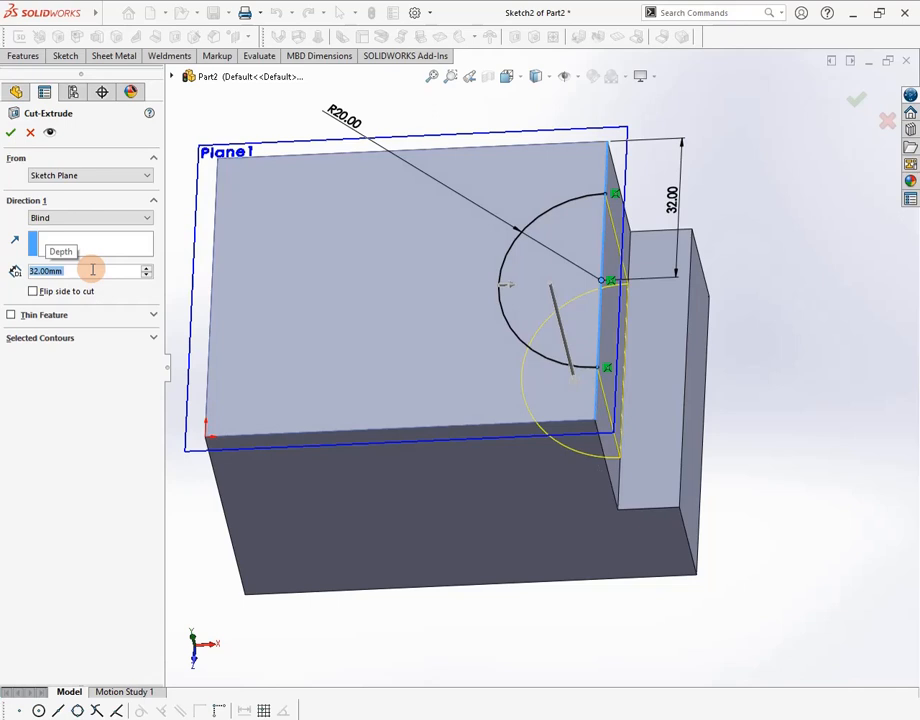
left_click(11, 134)
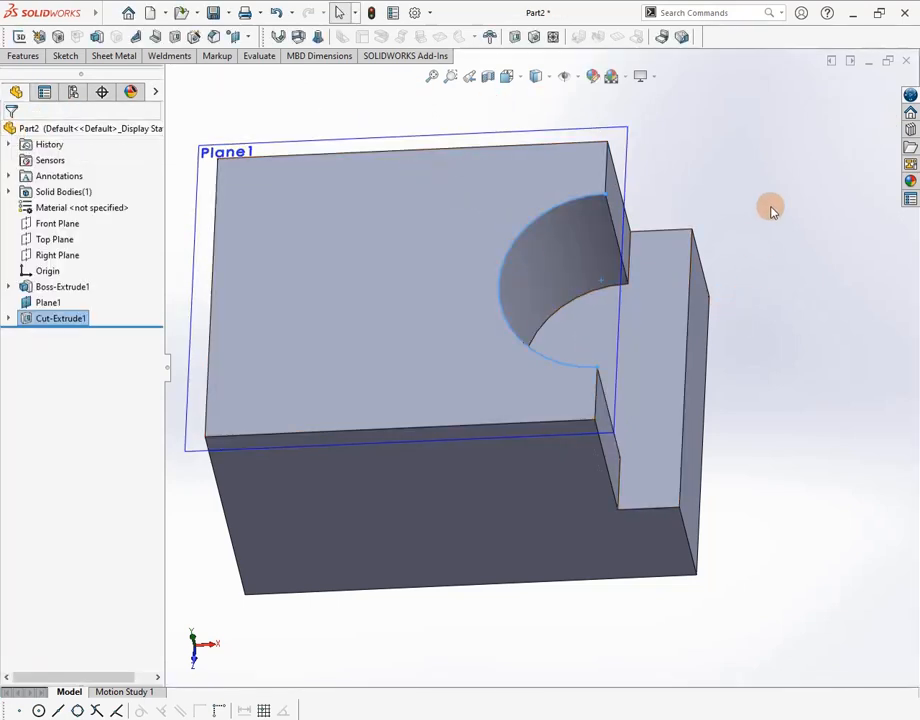
Hide Plane1 to reveal the half-round pocket, then switch to Capture1.PNG in Photos
middle_click_drag(770, 208, 755, 232)
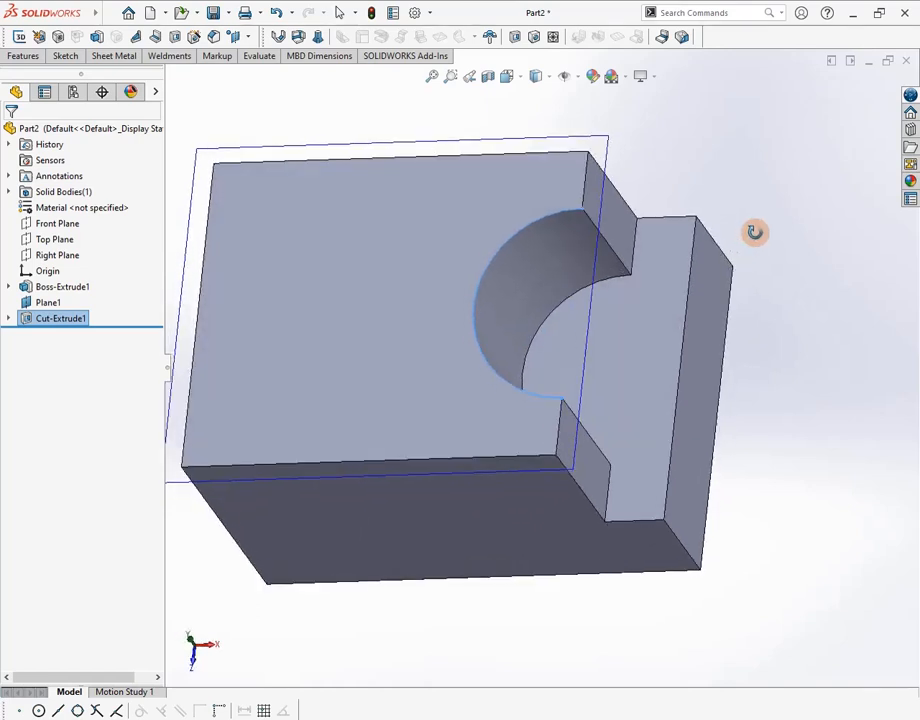
left_click(48, 304)
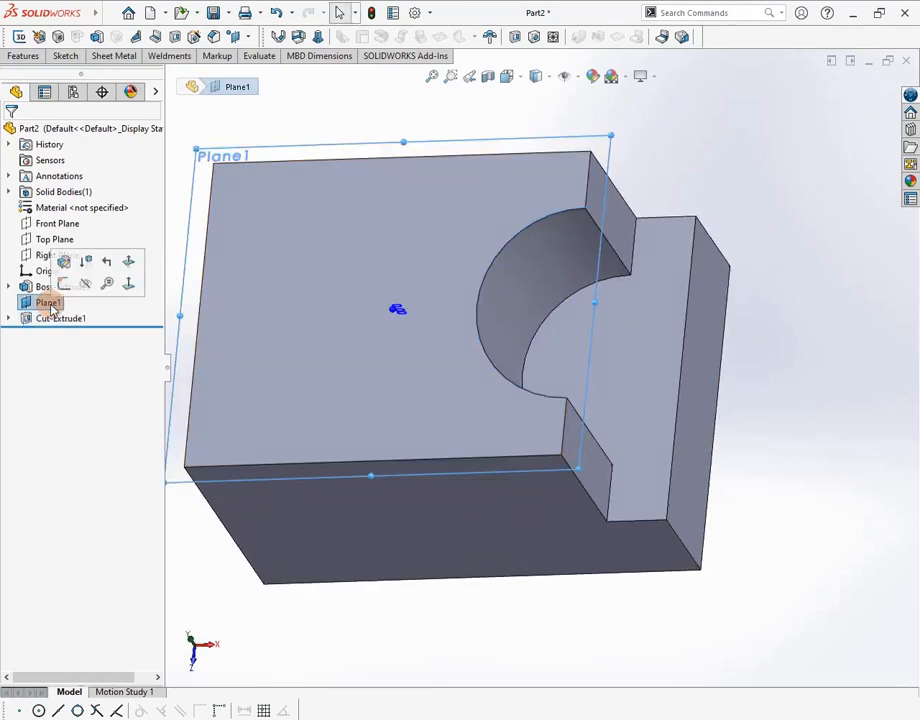
right_click(48, 304)
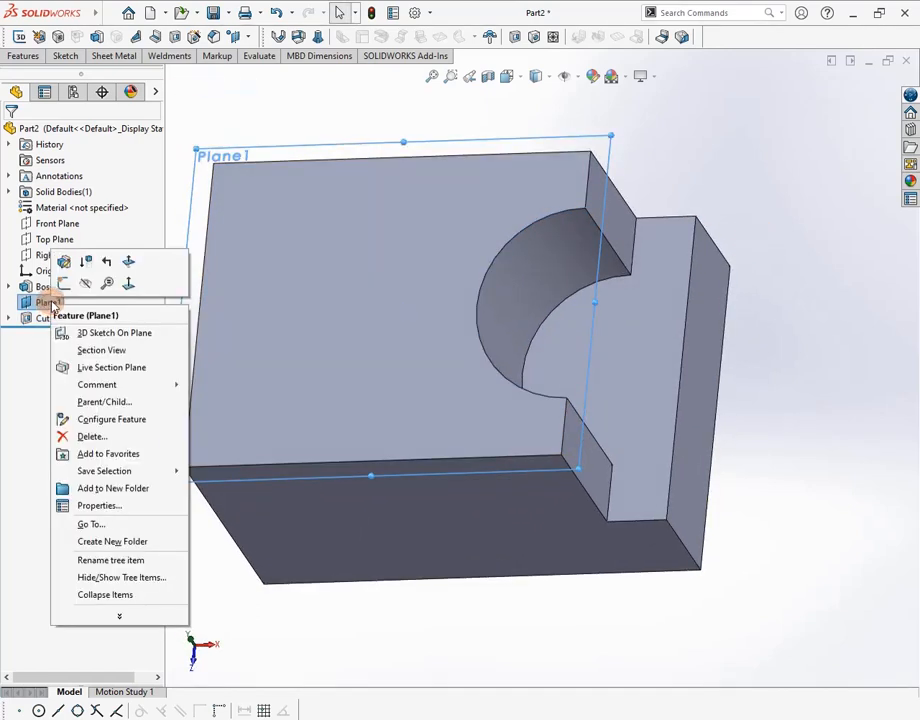
left_click(85, 283)
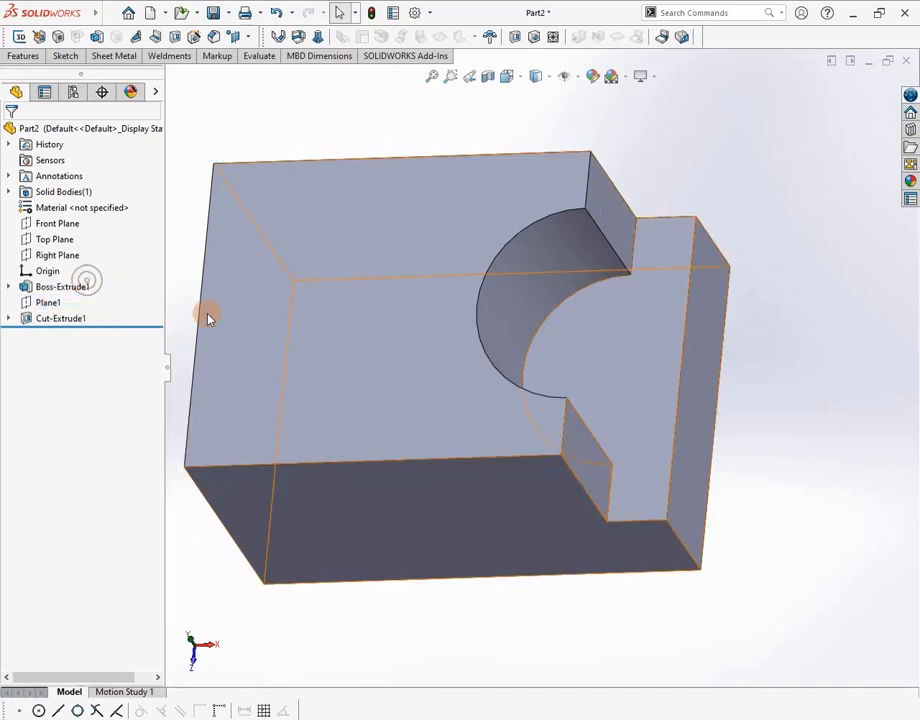
middle_click_drag(208, 318, 463, 229)
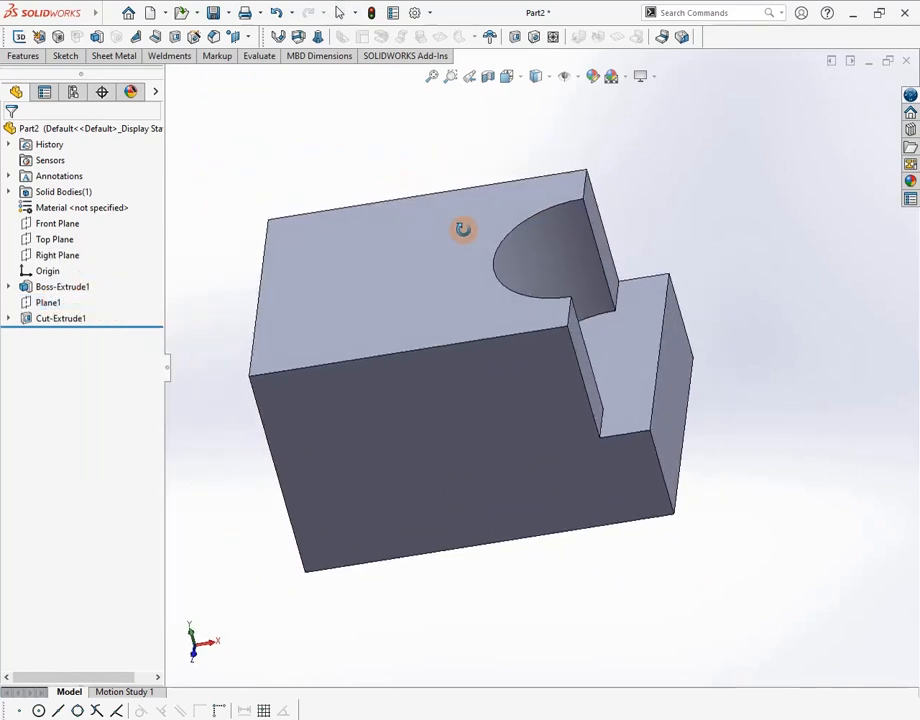
key("alt+Tab")
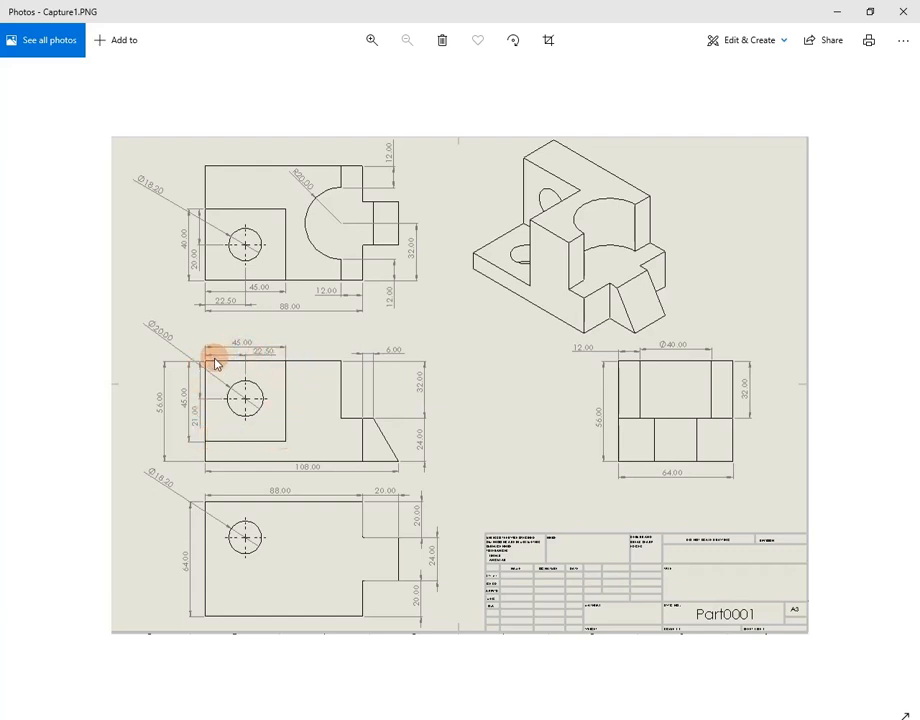
After reading the front-view dimensions on Capture1.PNG, return to the SOLIDWORKS part
key("alt+Tab")
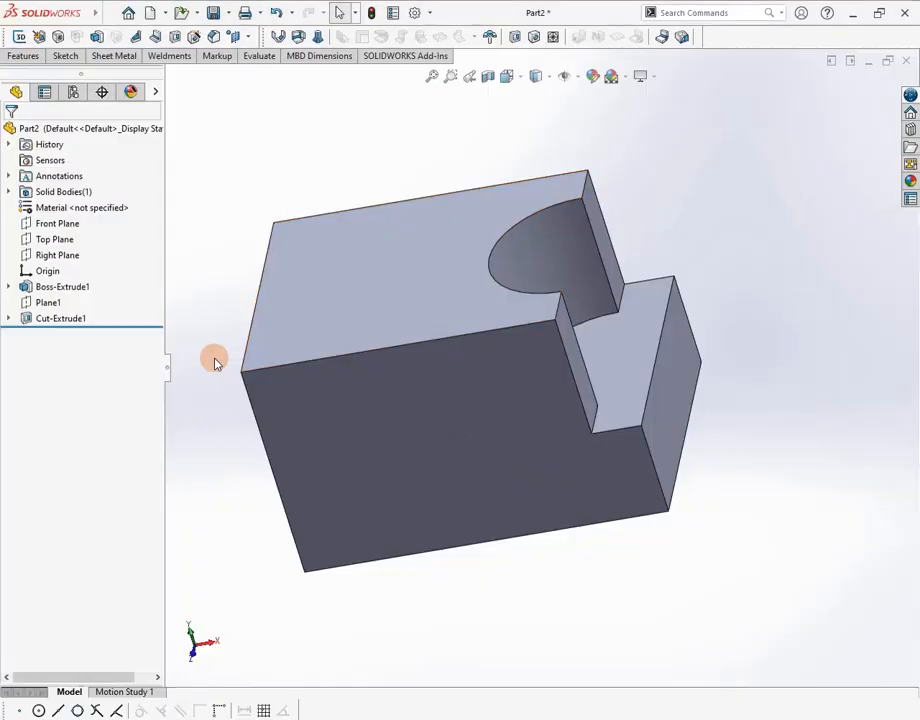
Sketch on the Front Plane and draw a corner rectangle from the block's top-left corner
left_click(53, 227)
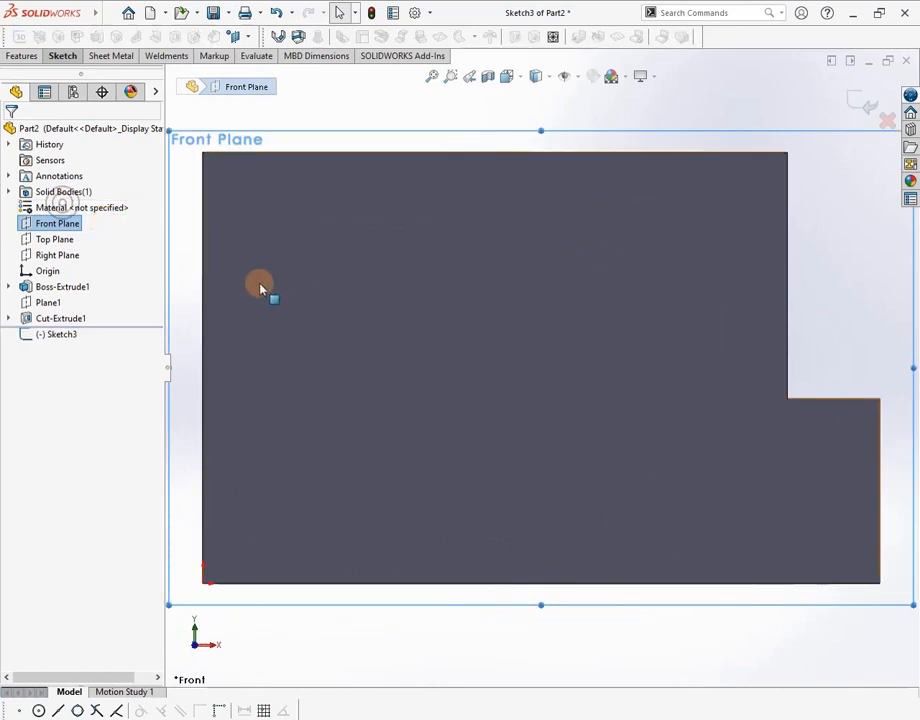
scroll(259, 286, "up", 3)
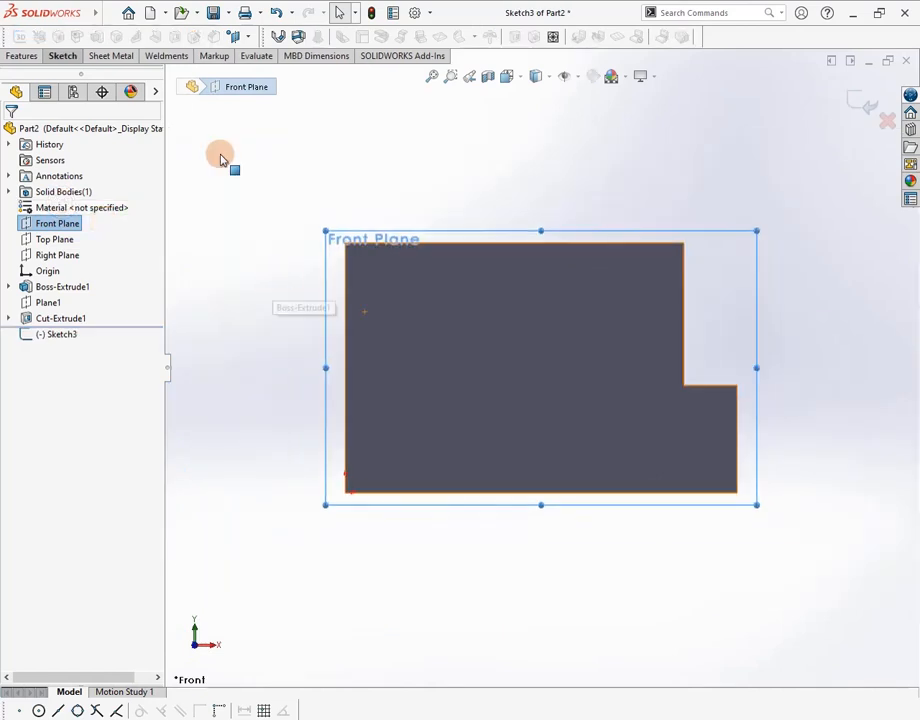
left_click(72, 60)
left_click(95, 95)
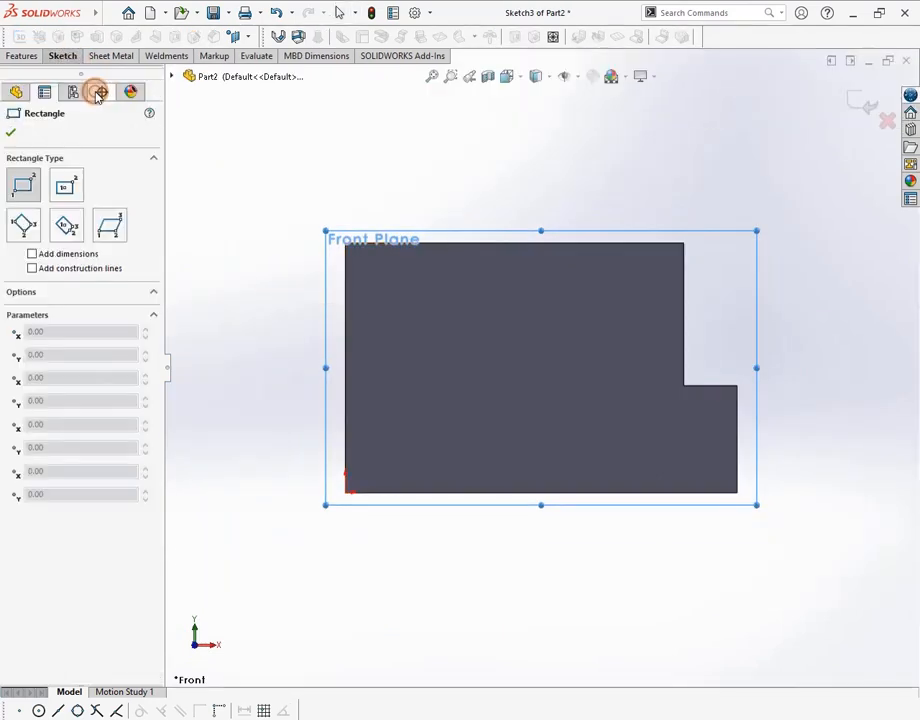
left_click(345, 244)
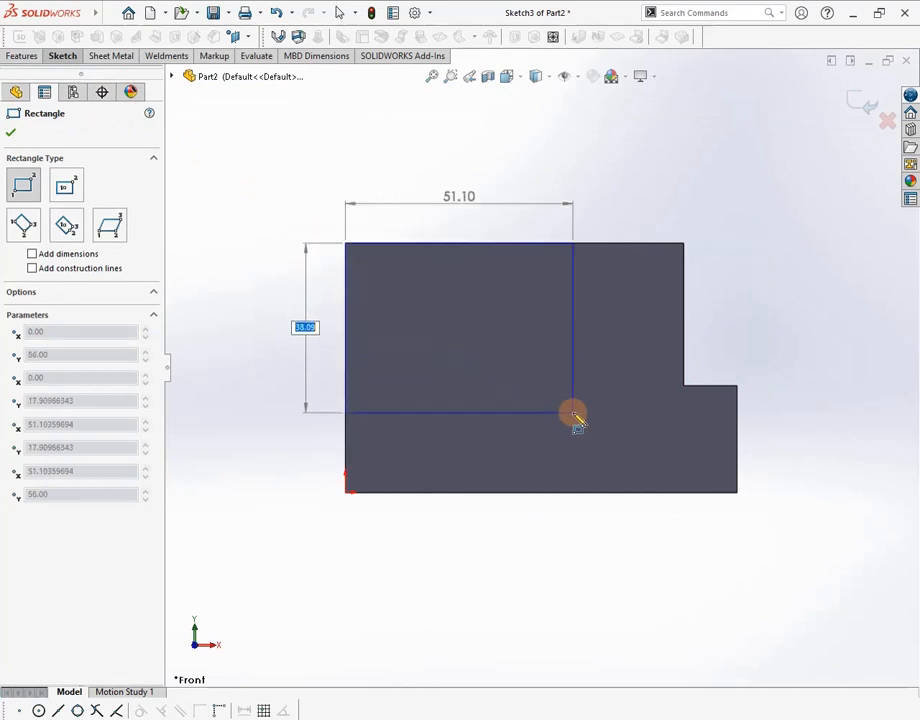
left_click(579, 417)
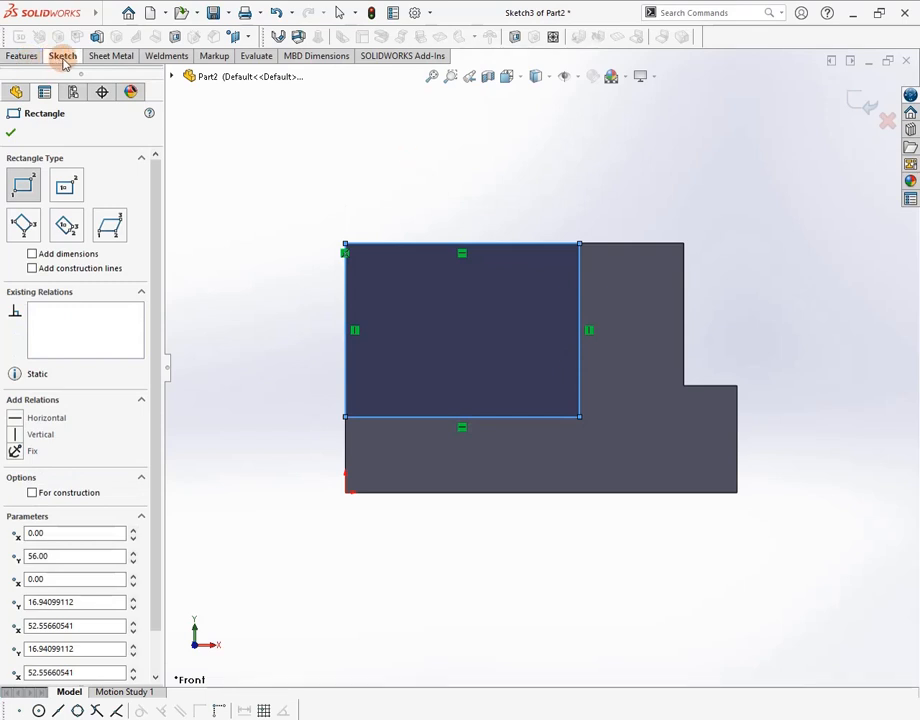
Dimension the rectangle's height and width to 45 mm each
left_click(63, 60)
left_click(58, 84)
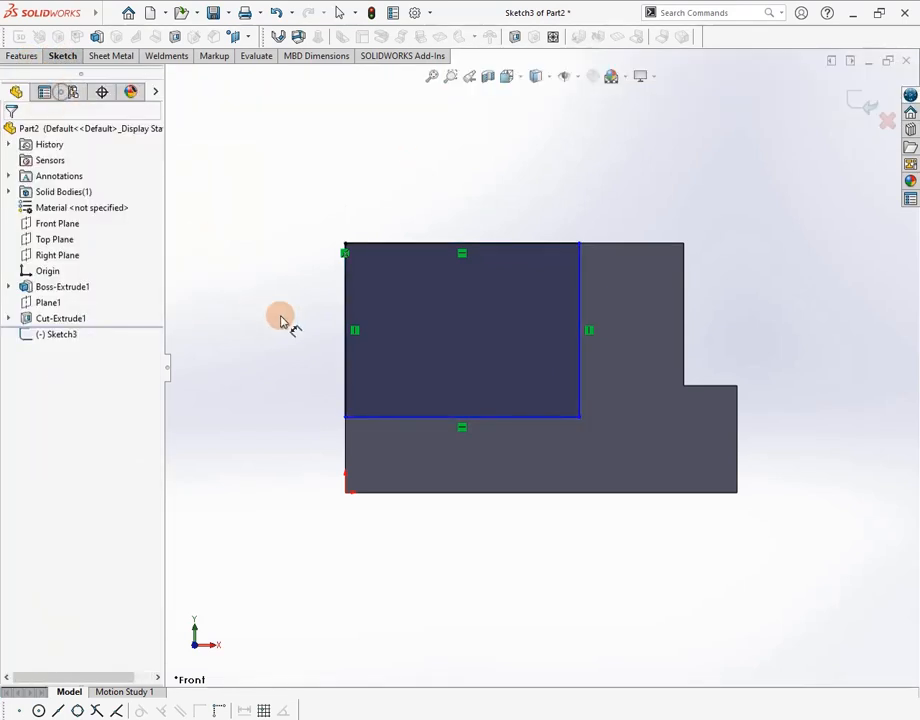
left_click(343, 332)
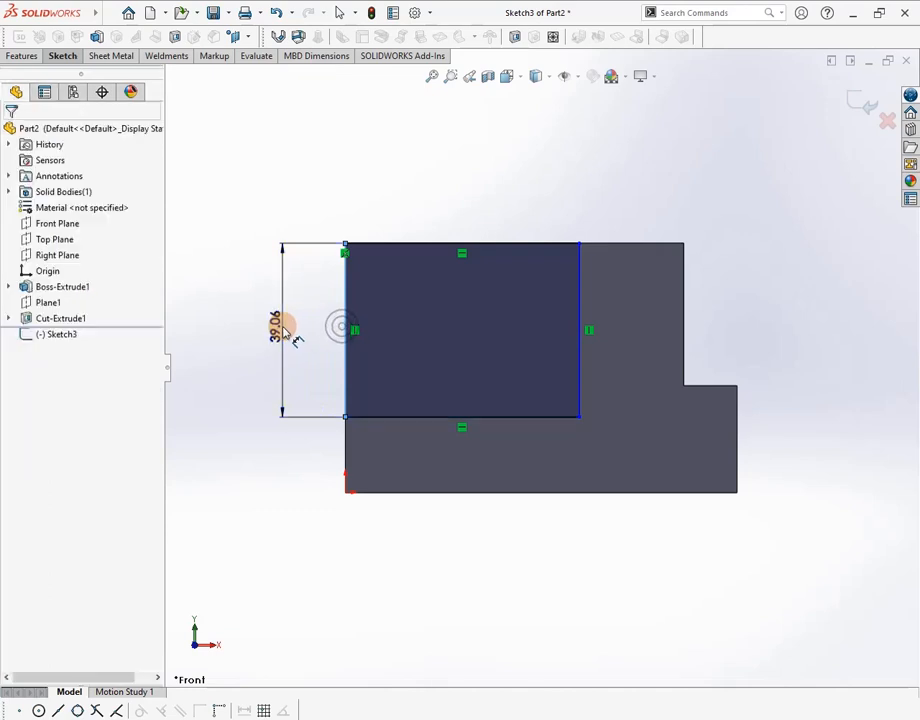
left_click(288, 327)
type("45")
key("Return")
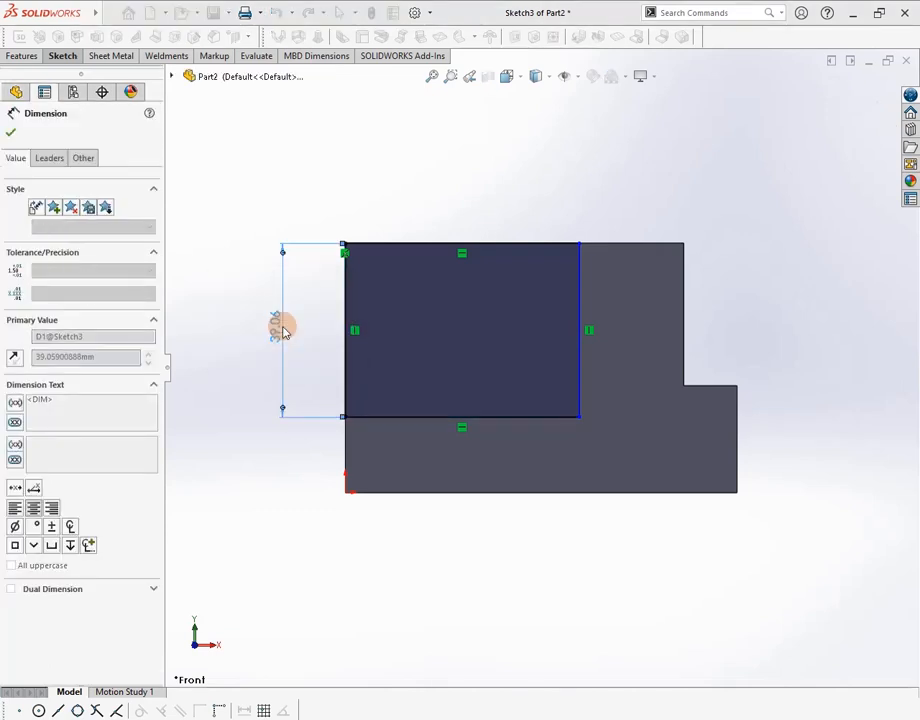
left_click(413, 249)
left_click(437, 232)
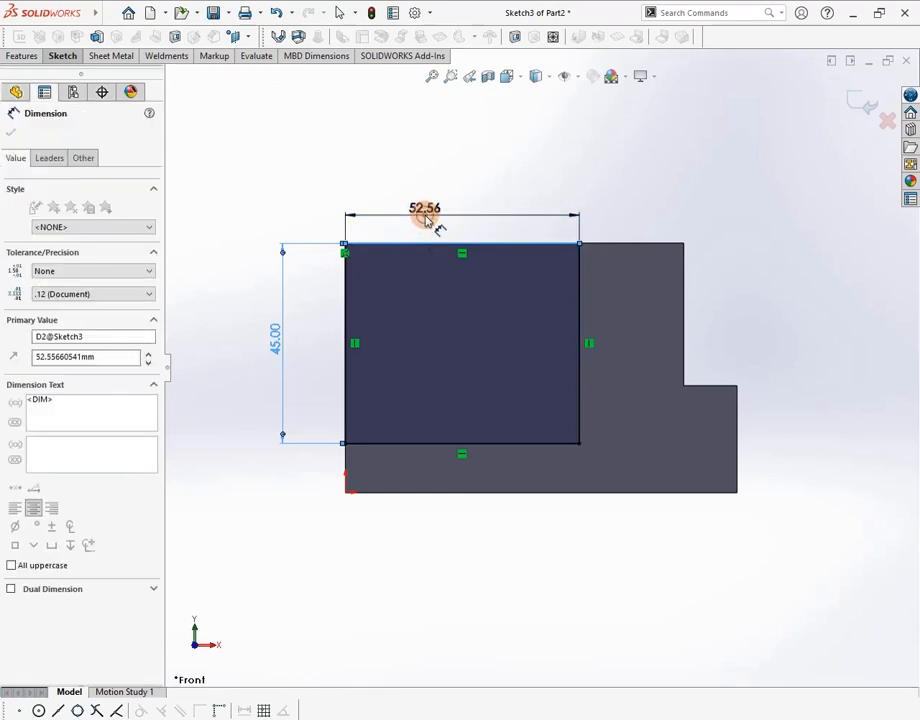
type("45")
key("Return")
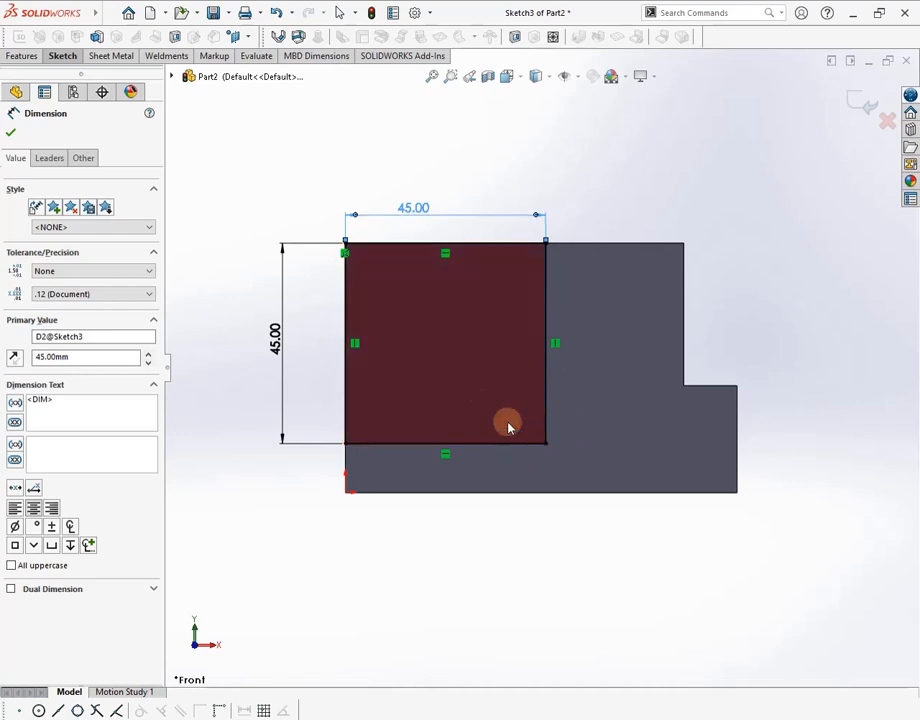
Extrude-cut the 45 × 45 mm square Blind 40 mm deep to notch the block's corner
left_click(18, 56)
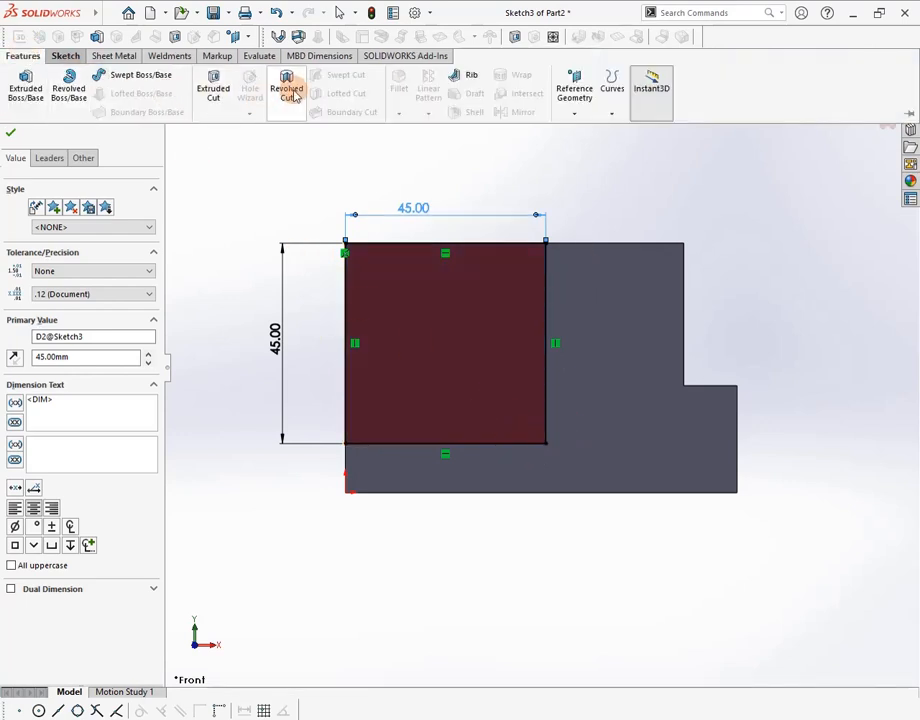
left_click(211, 87)
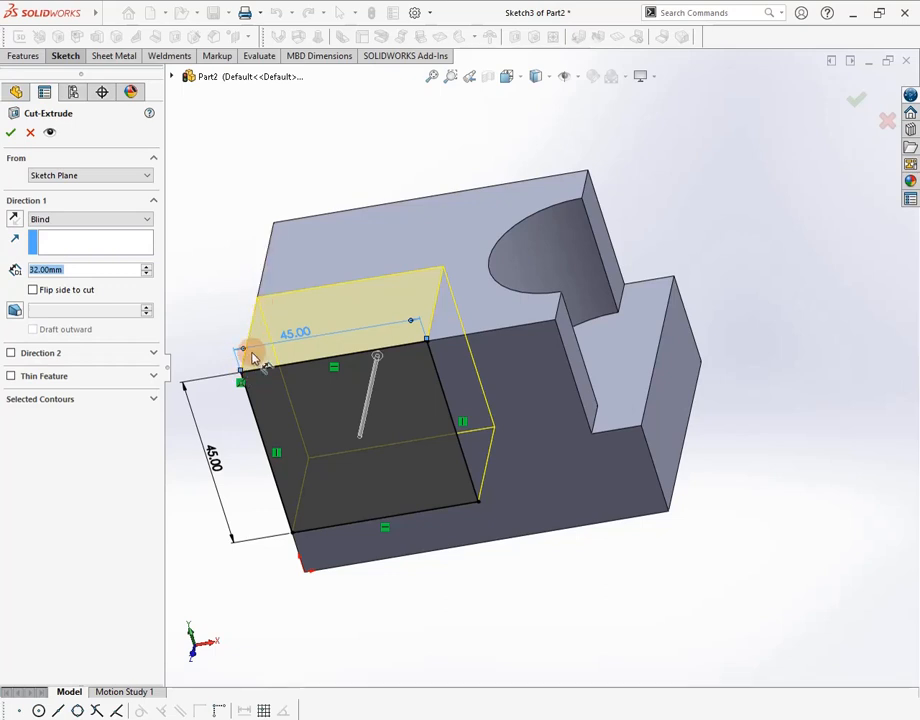
key("alt+Tab")
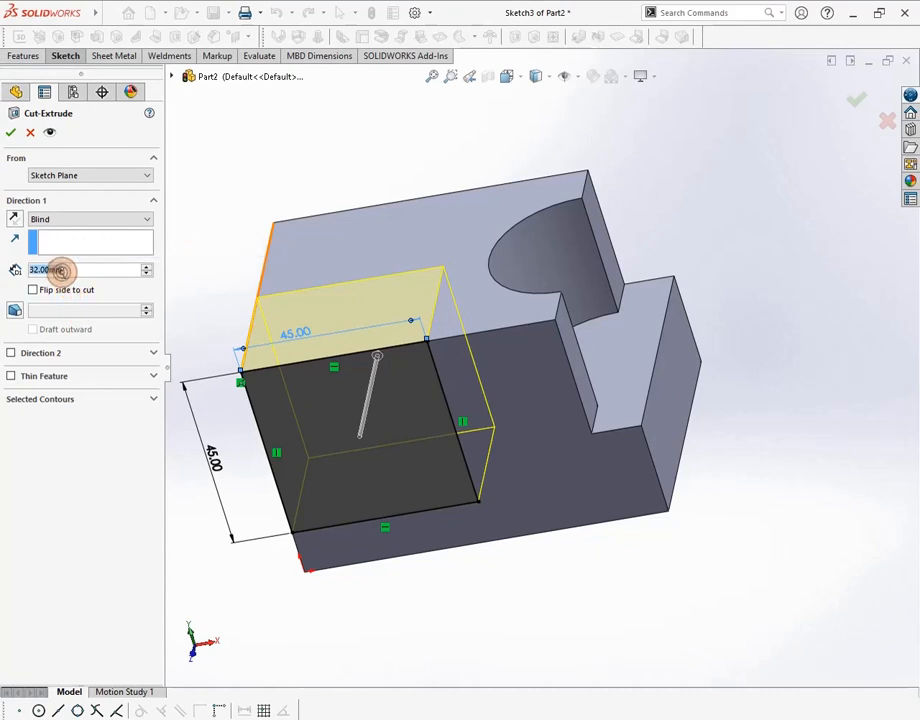
type("40")
key("Return")
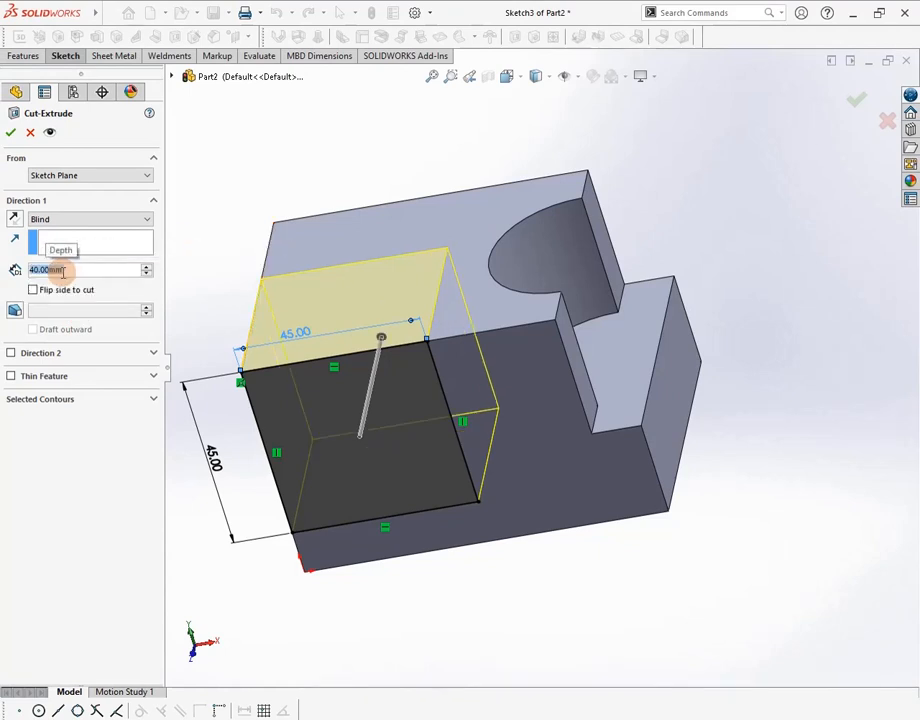
left_click(11, 133)
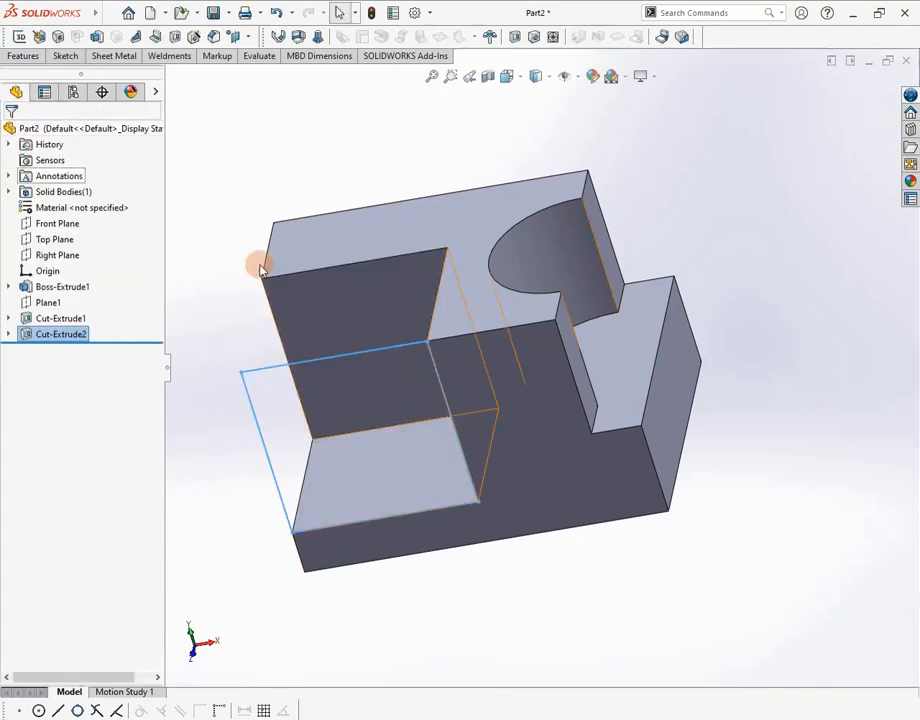
middle_click_drag(642, 298, 704, 191)
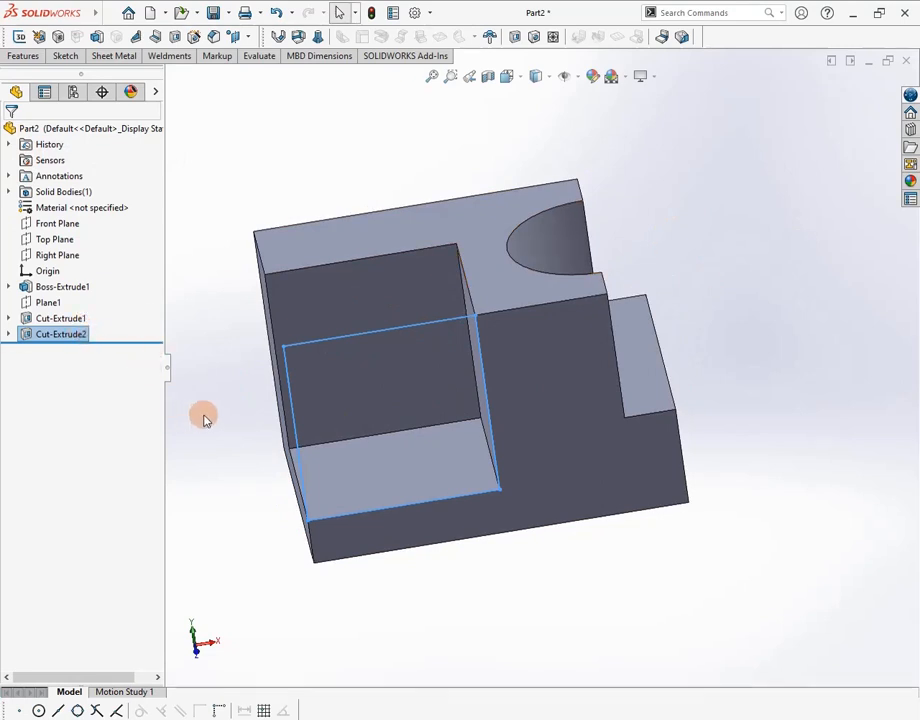
middle_click_drag(704, 242, 692, 272)
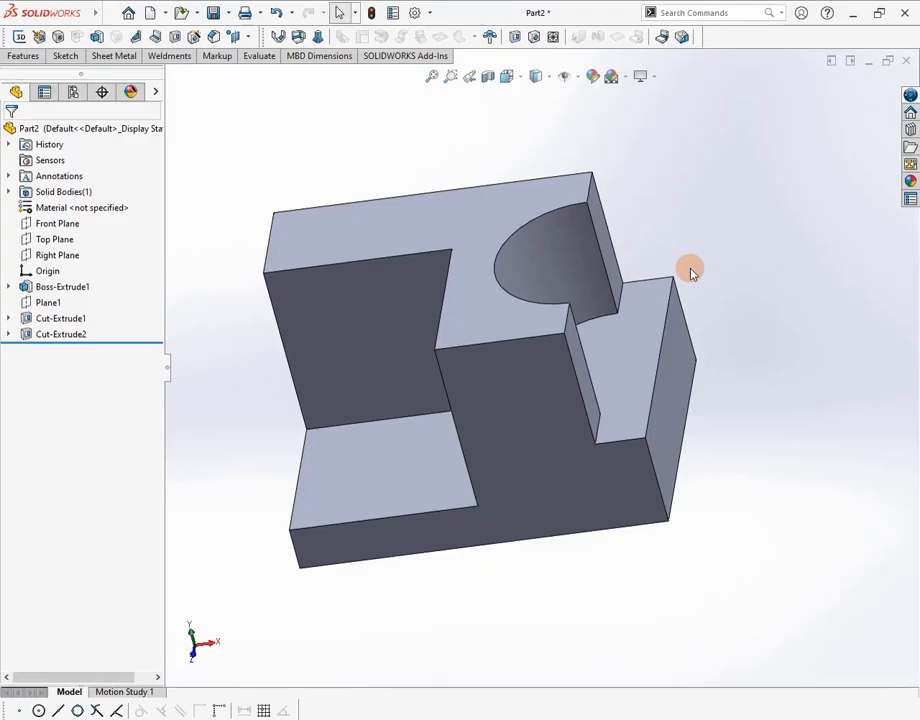
Look up the Ø20 hole location on Capture1.PNG and come back to Part2
key("alt+Tab")
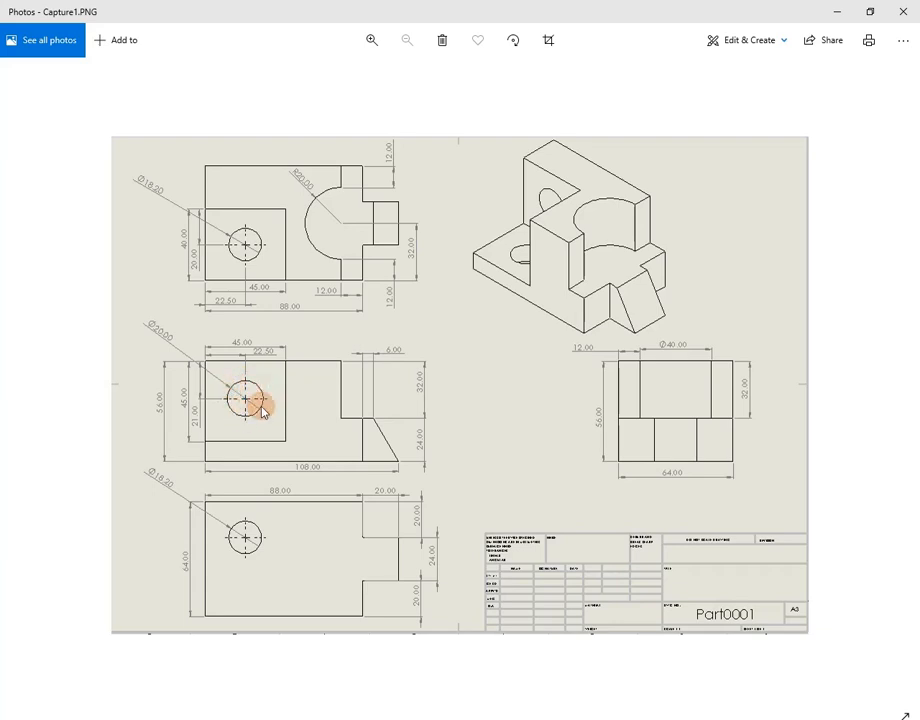
key("alt+Tab")
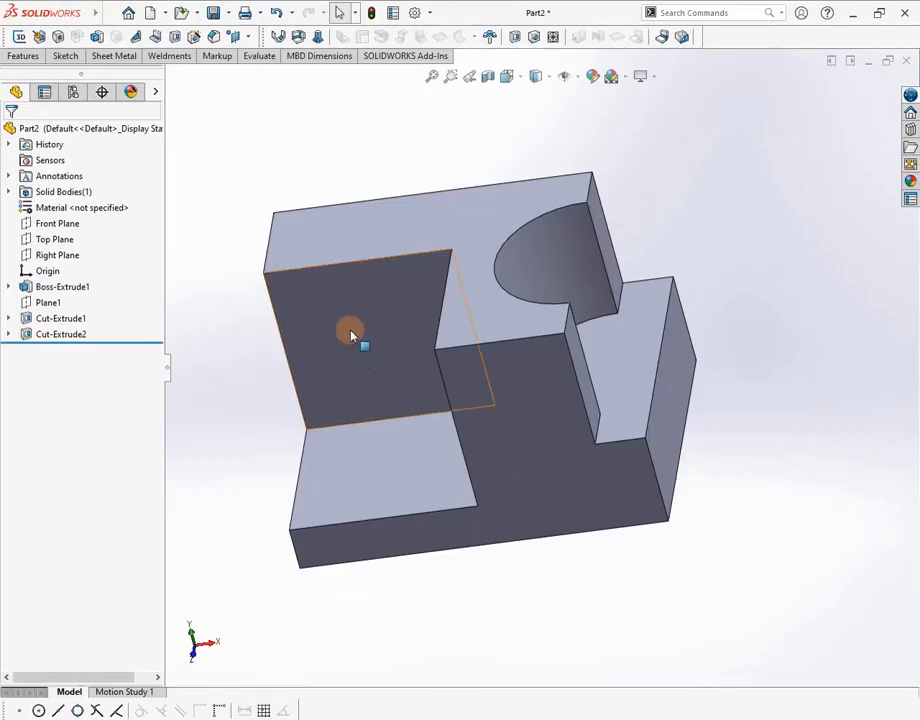
Create Plane2 on the notch's inner vertical wall with a 0 mm offset
left_click(22, 57)
left_click(577, 110)
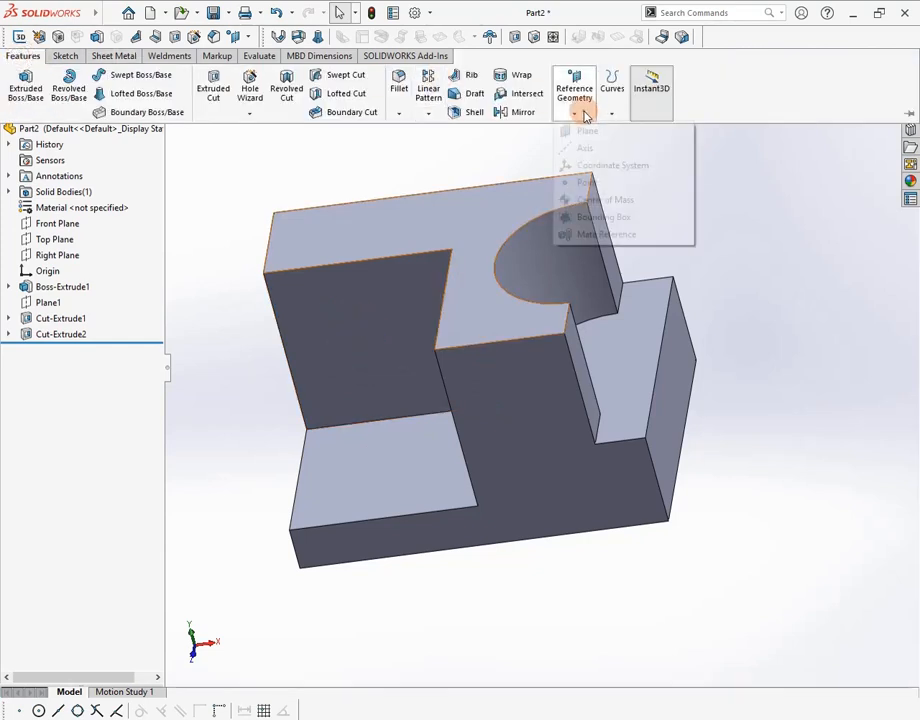
left_click(588, 133)
left_click(349, 300)
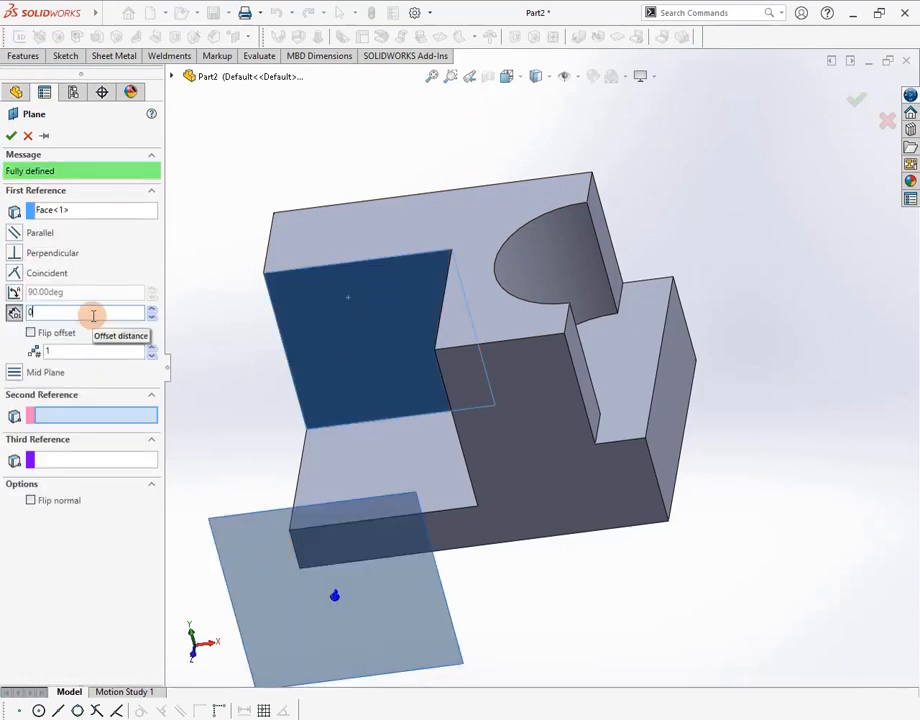
key("Return")
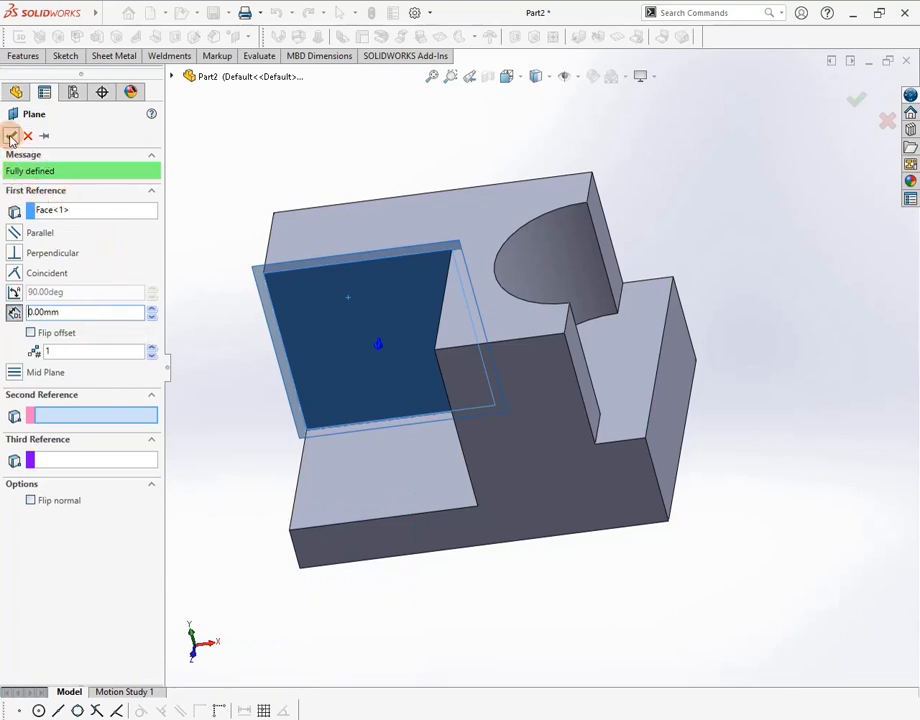
left_click(11, 136)
right_click(358, 302)
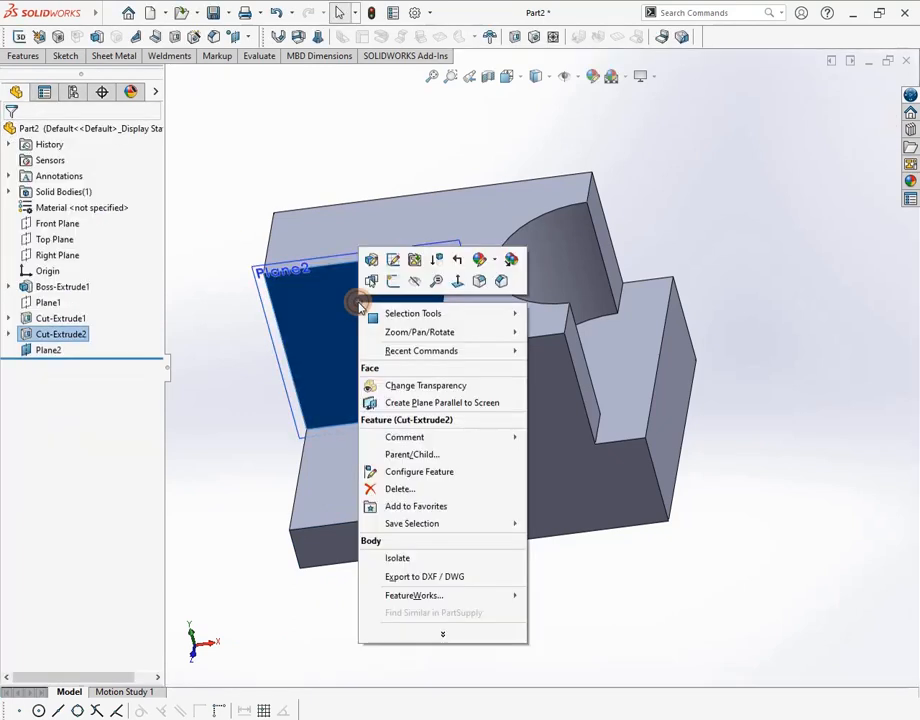
View Plane2 face-on and sketch a circle on the notch wall
left_click(462, 282)
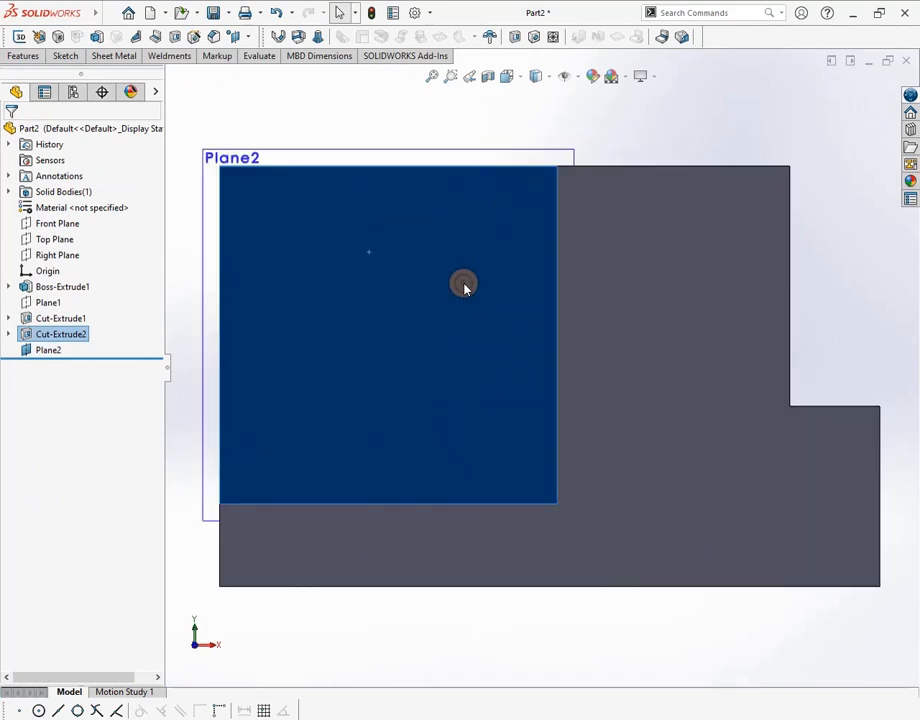
left_click(62, 55)
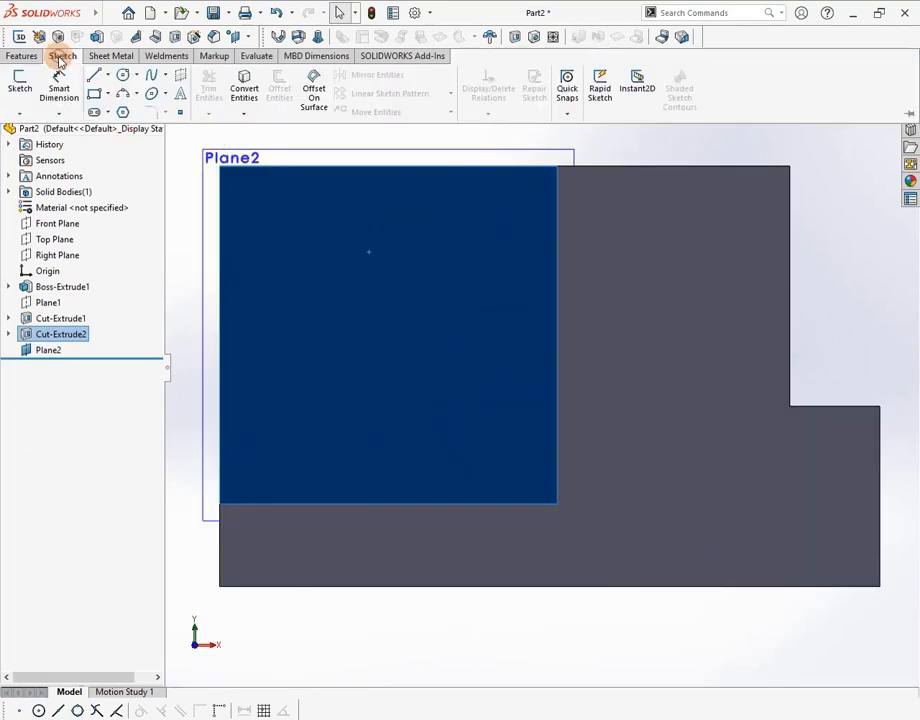
left_click(121, 77)
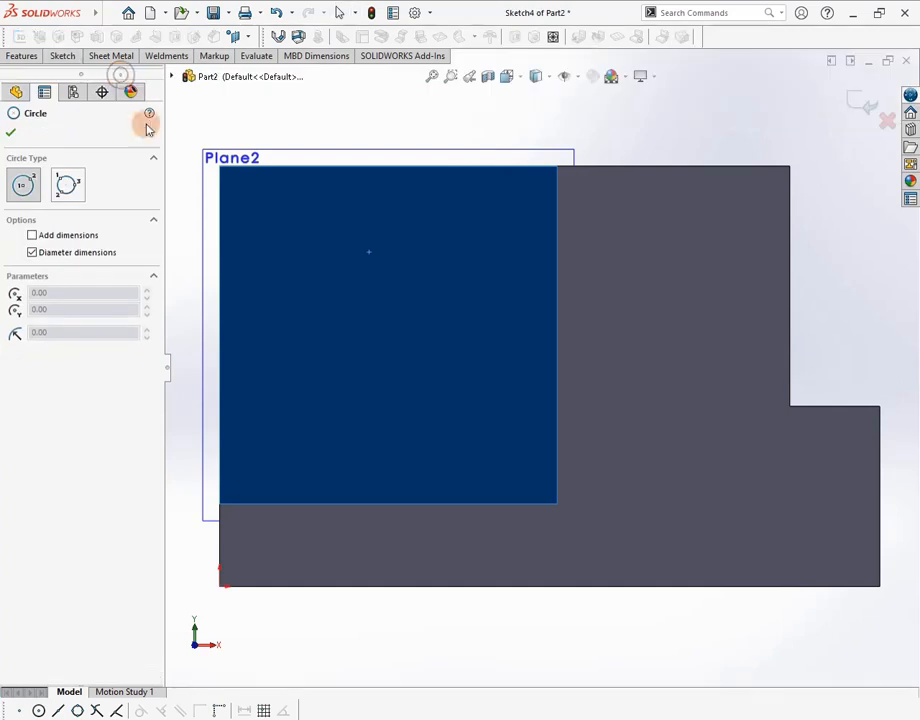
left_click(376, 330)
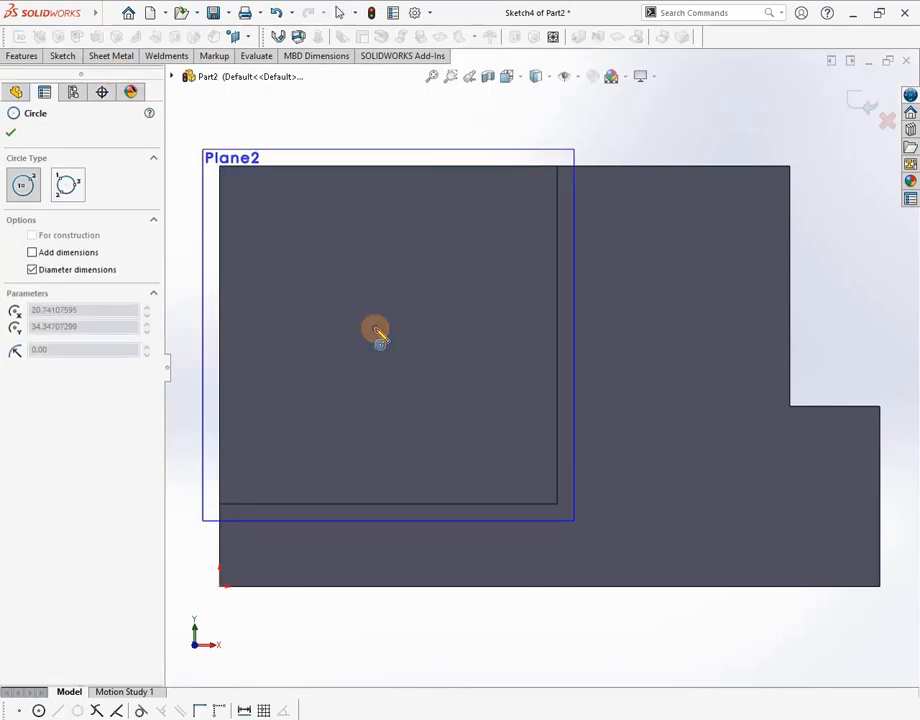
left_click(444, 378)
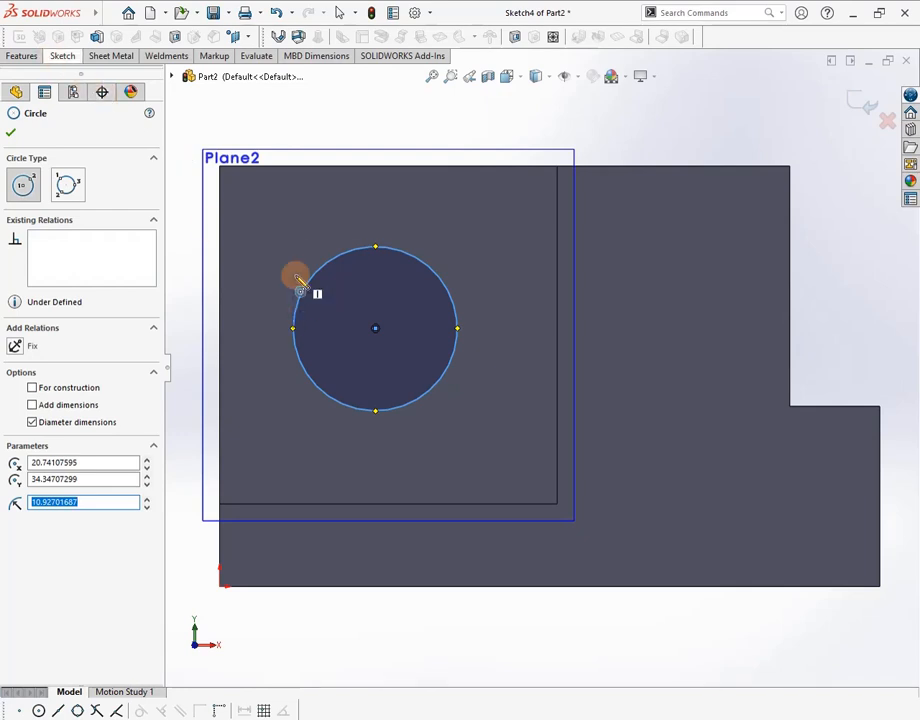
Dimension the circle's diameter to 20 mm, using the reference drawing's values
left_click(64, 56)
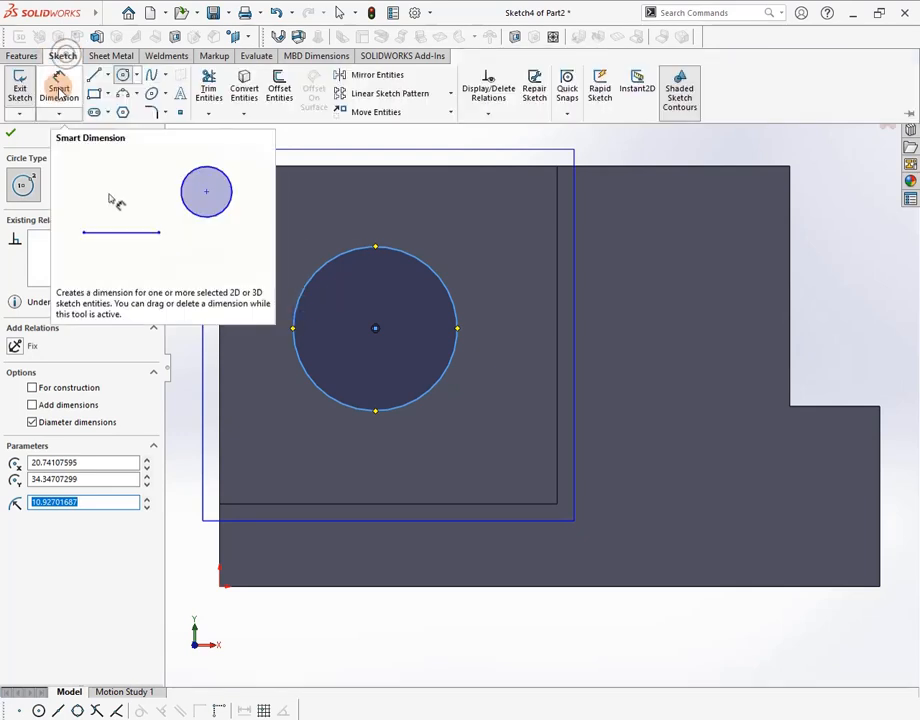
left_click(59, 88)
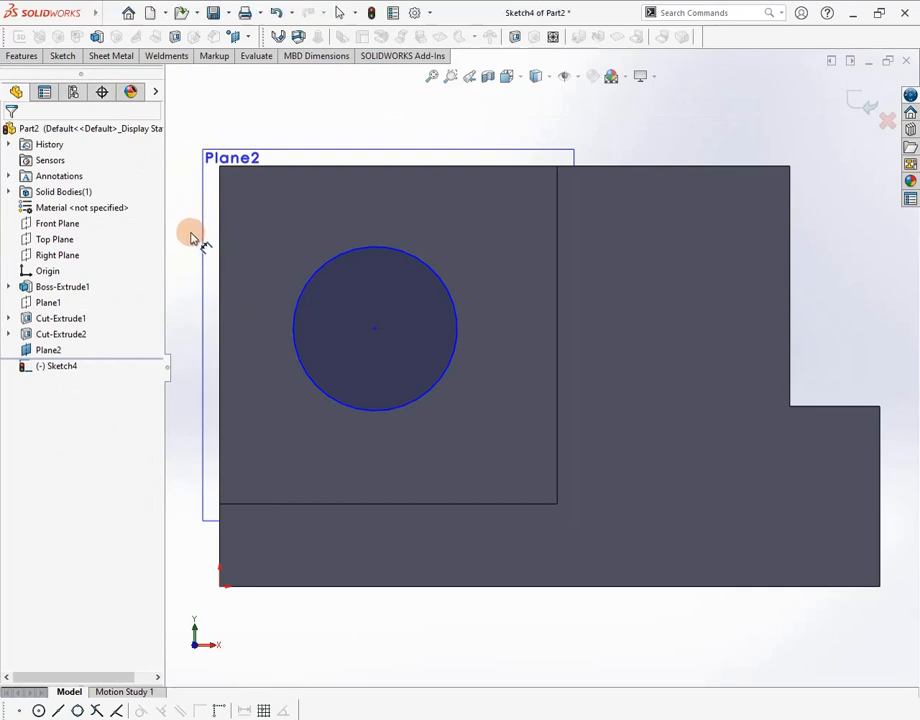
key("alt+Tab")
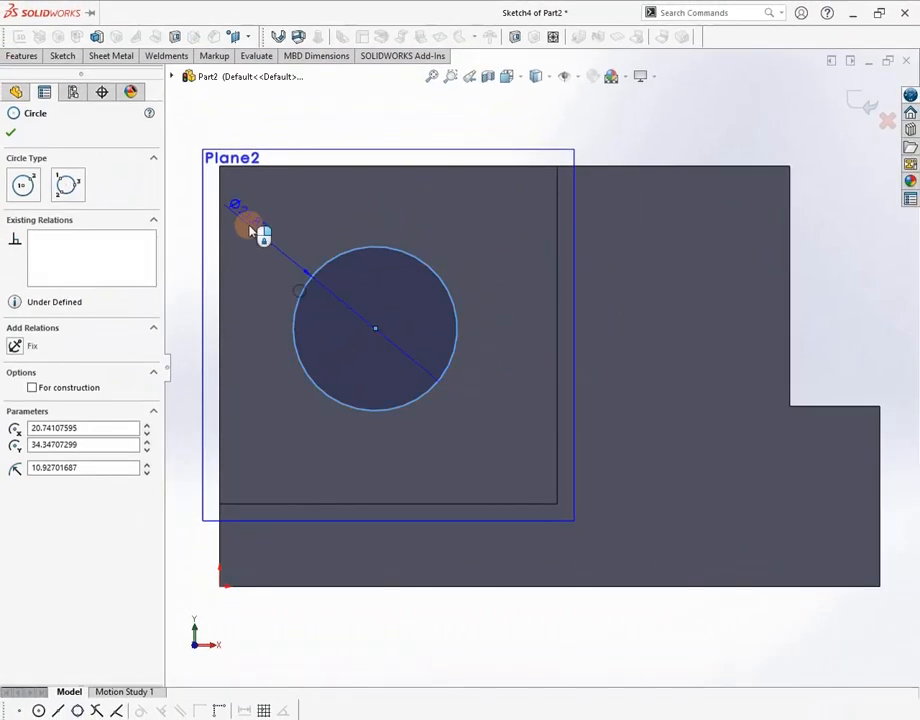
left_click(197, 112)
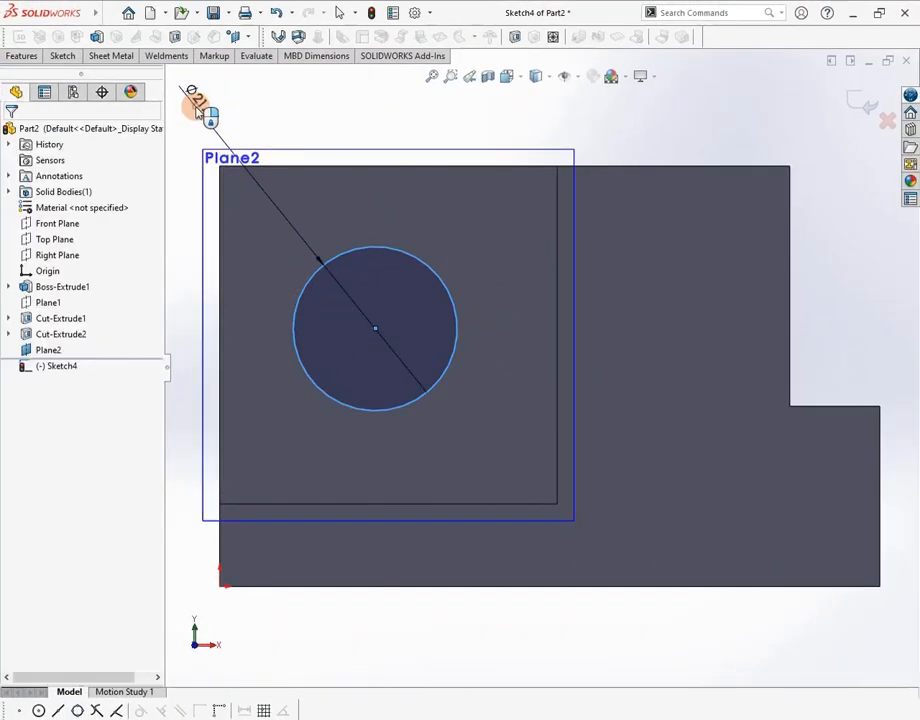
type("20")
key("Return")
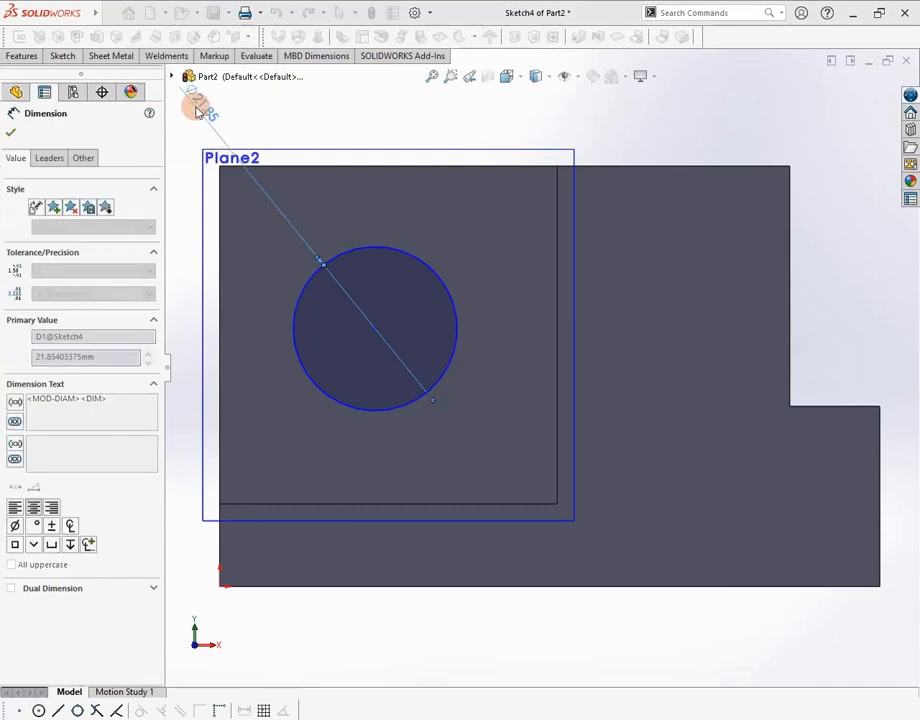
Locate the circle 21 mm from the top edge and 22.5 mm from the left edge
left_click(358, 257)
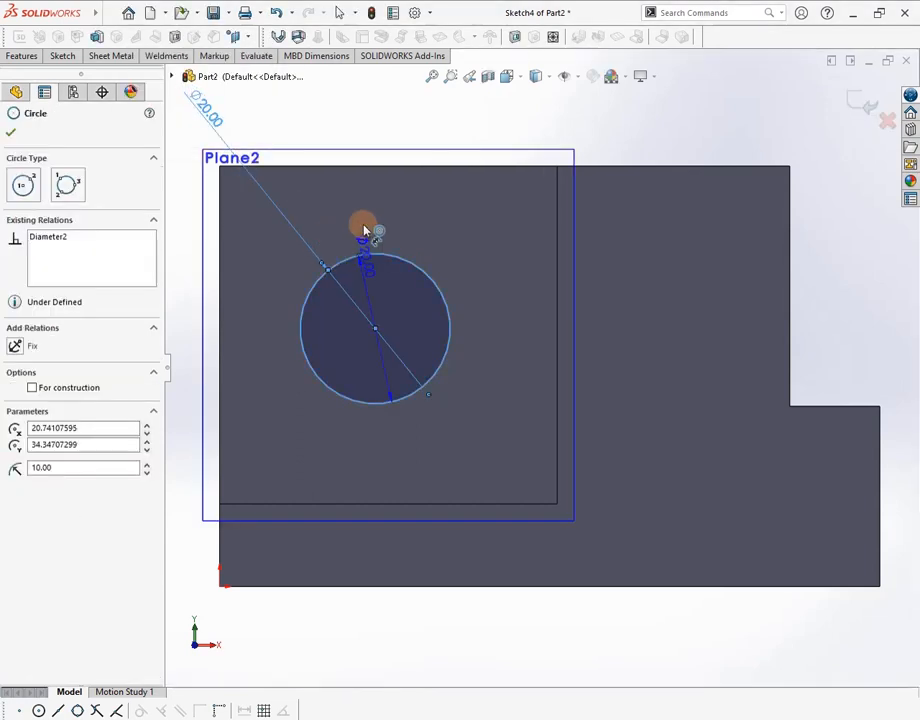
left_click(359, 168)
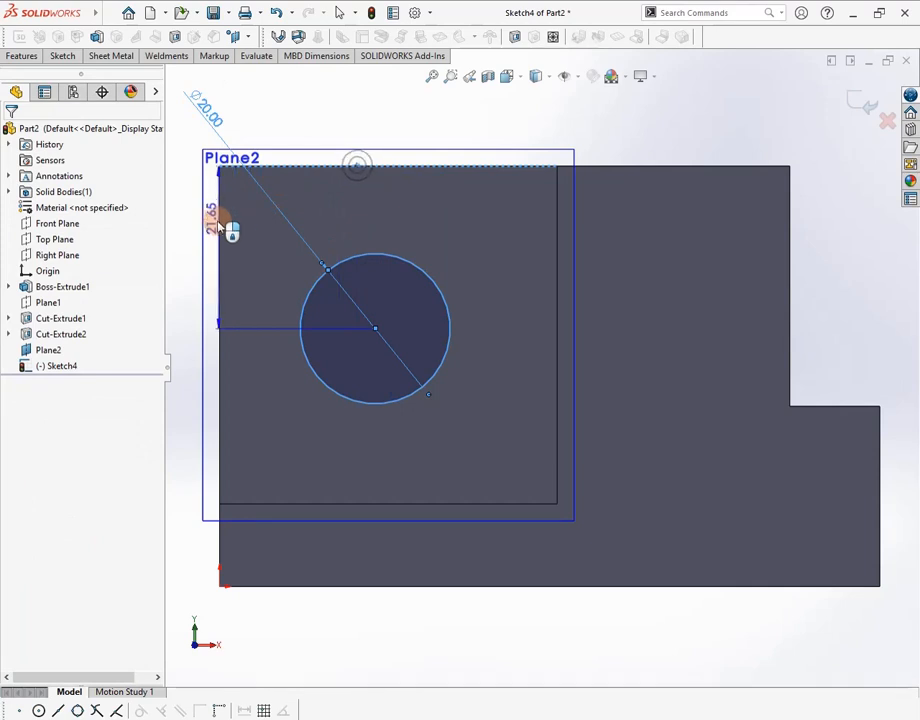
left_click(190, 234)
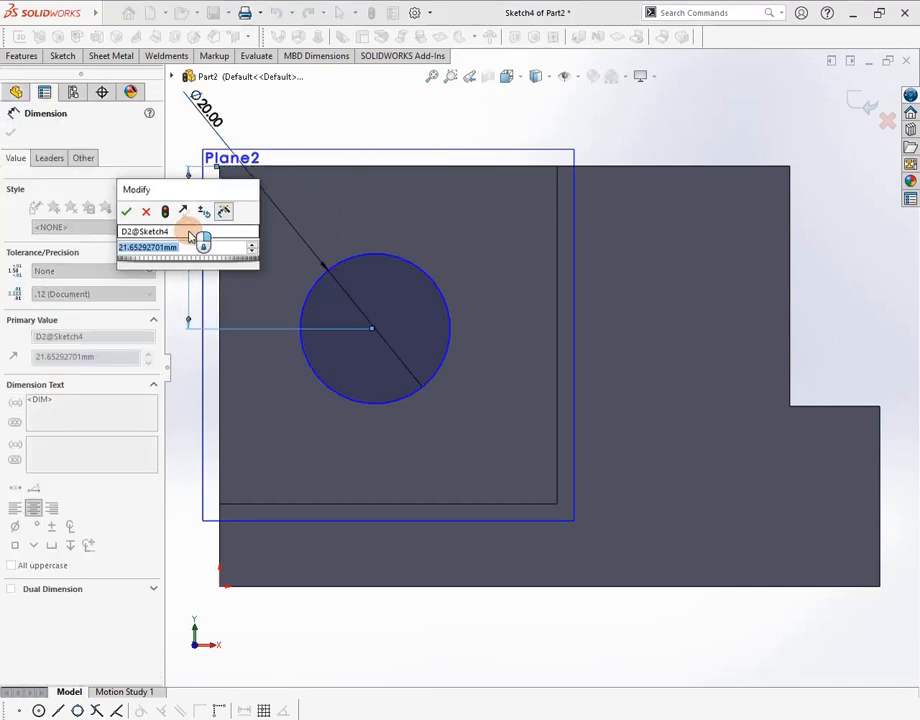
type("21")
key("Return")
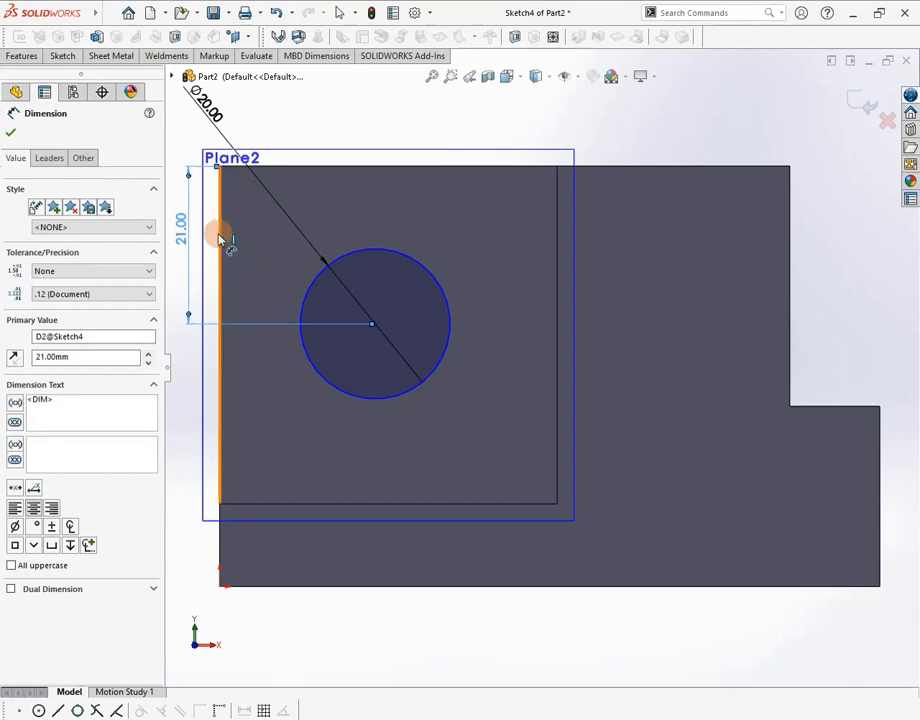
left_click(342, 262)
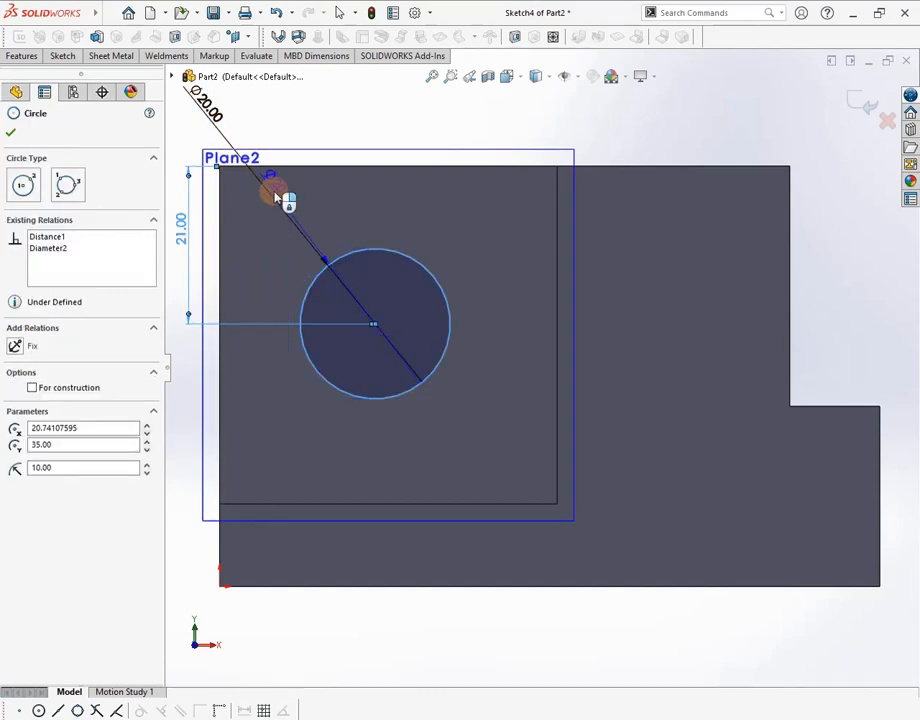
left_click(219, 211)
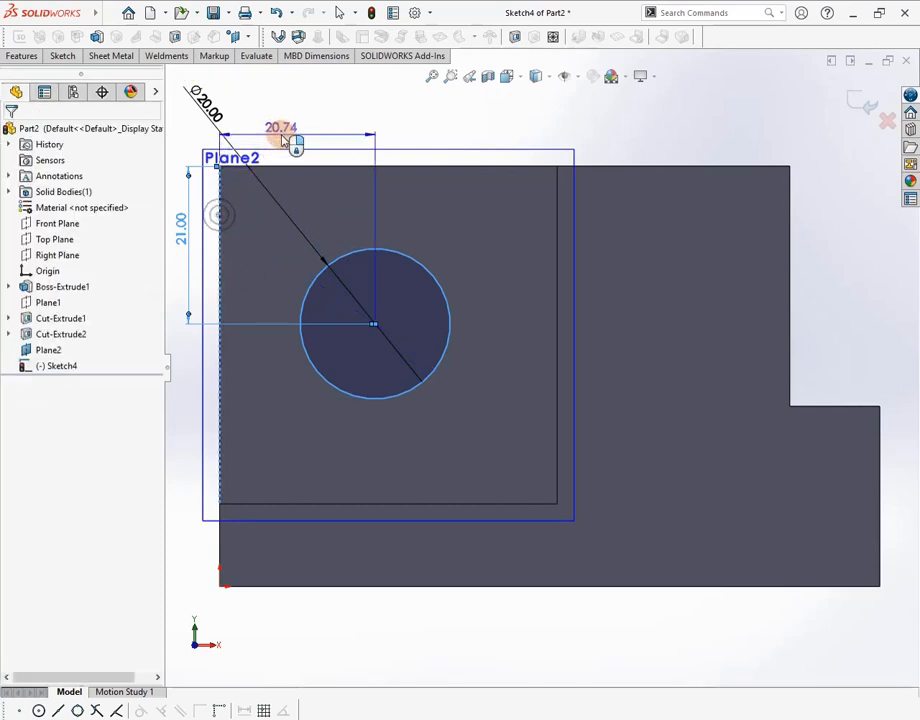
left_click(283, 140)
type("22.5")
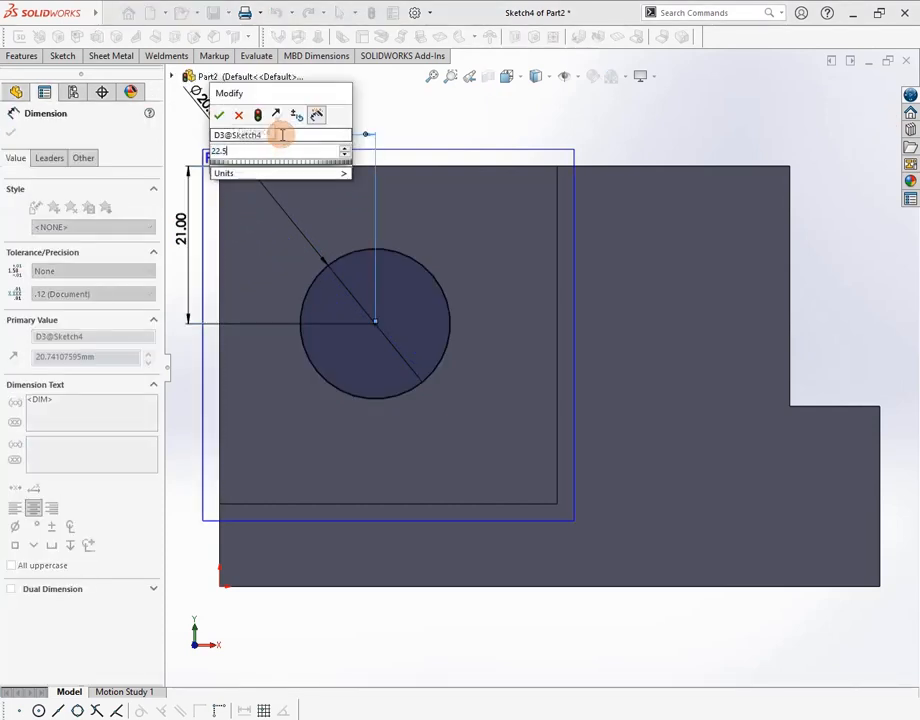
key("Return")
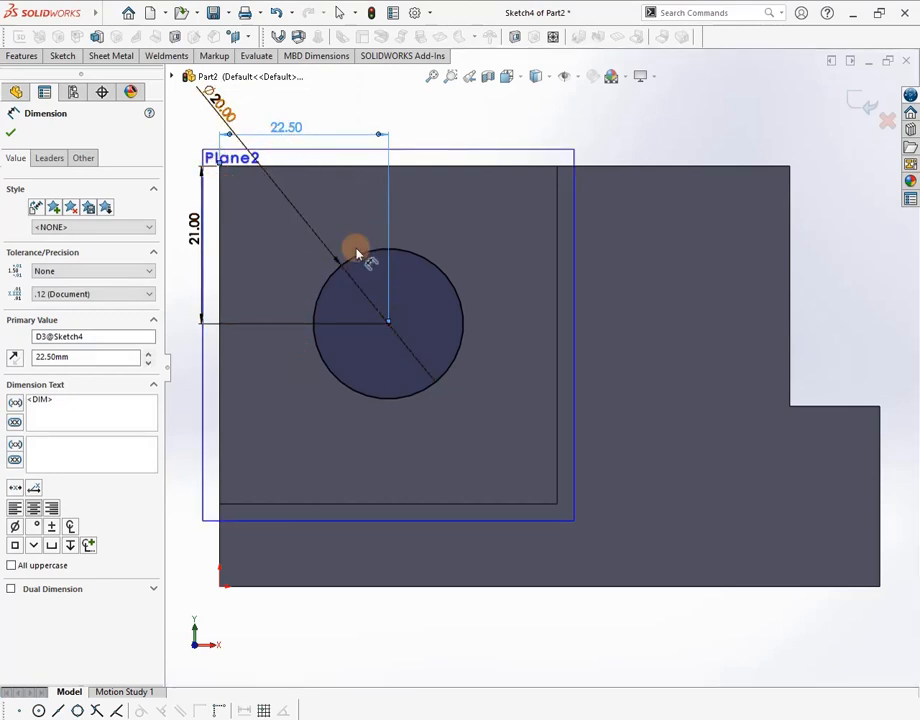
left_click(30, 57)
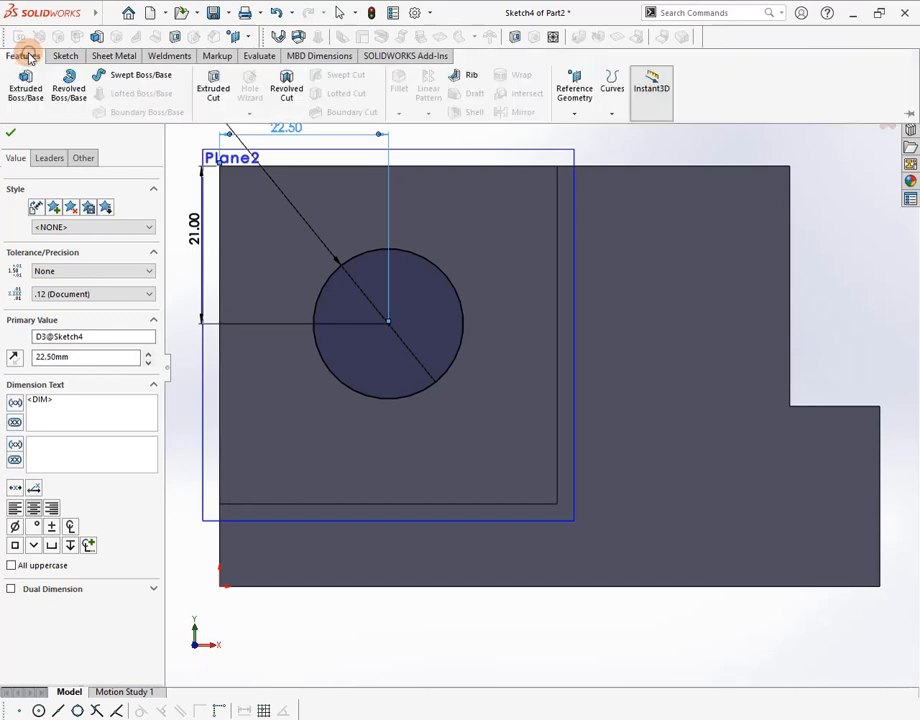
Extrude-cut the Ø20 mm circle Through All to make the round hole
left_click(207, 80)
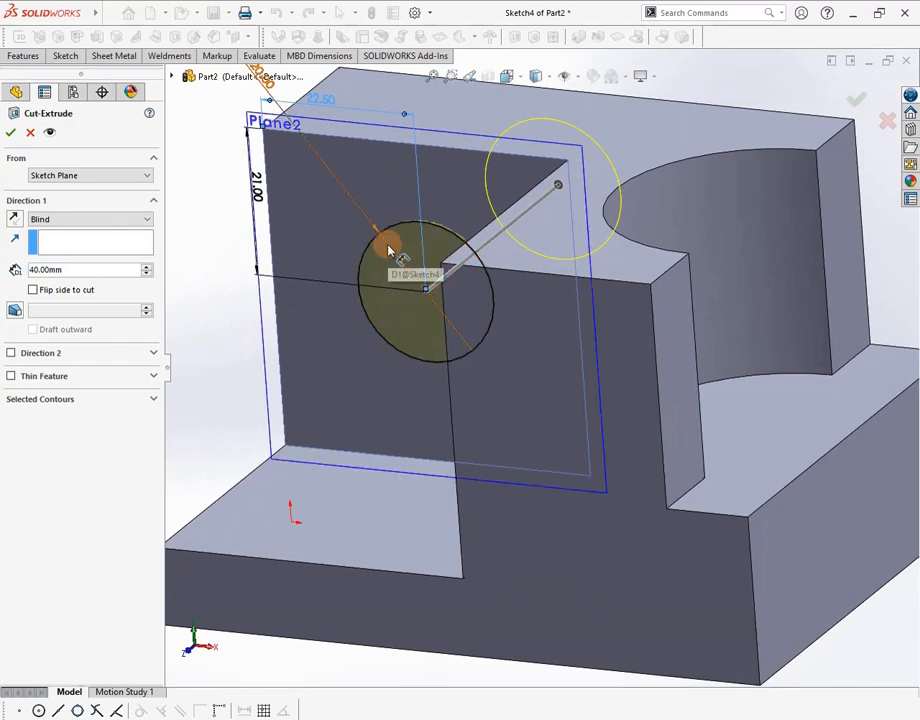
left_click(147, 221)
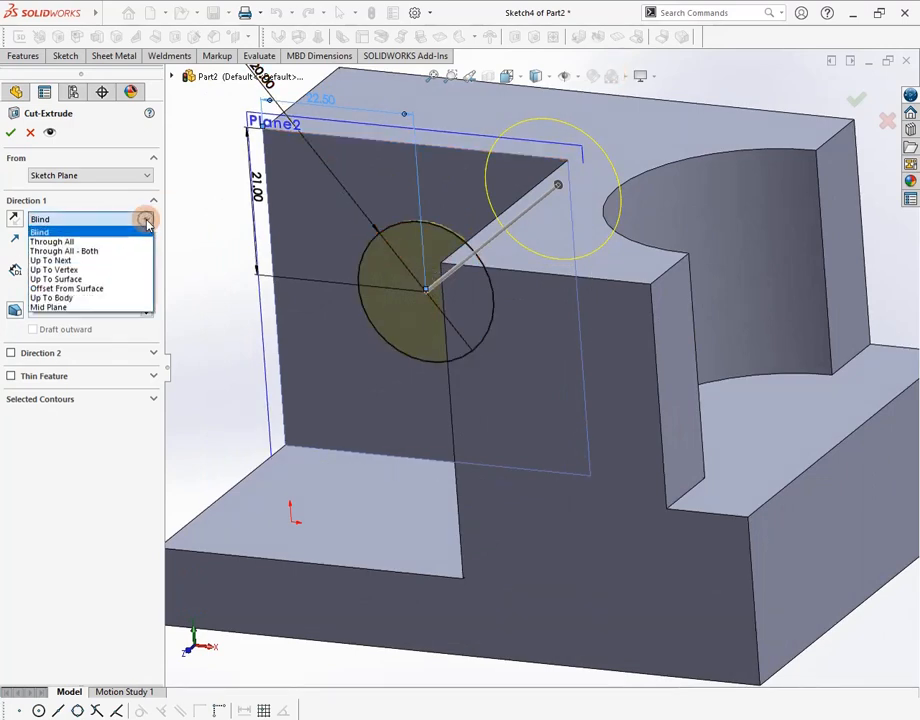
left_click(74, 241)
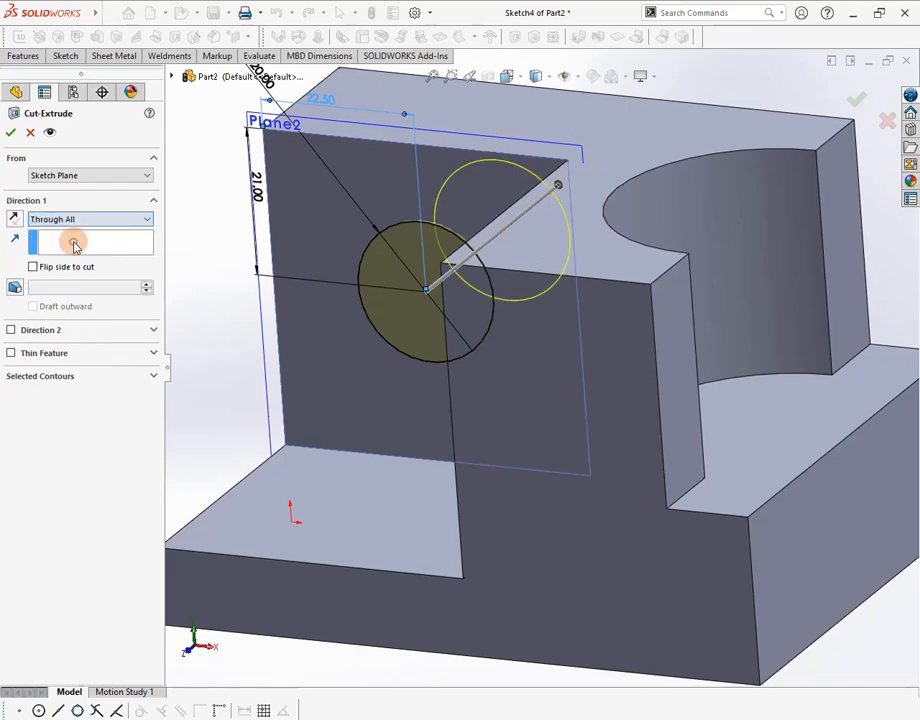
left_click(10, 134)
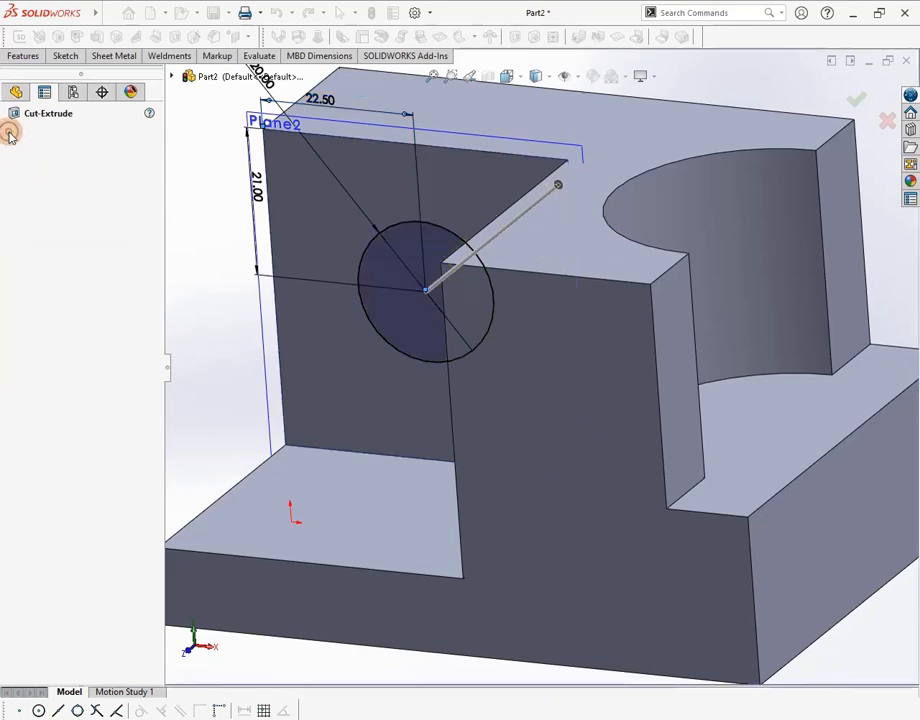
middle_click_drag(745, 132, 557, 292)
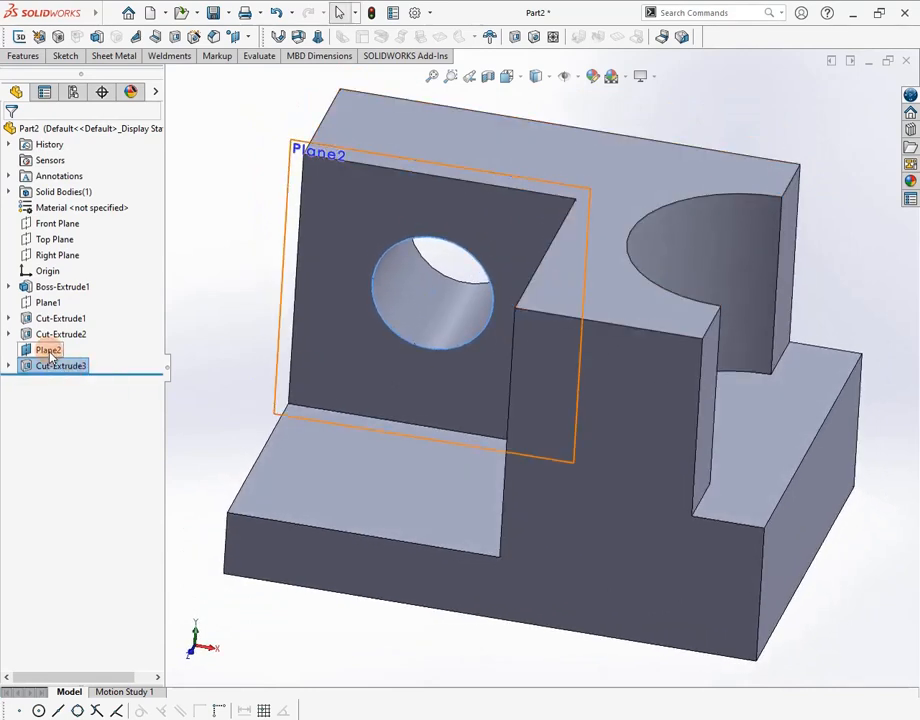
Hide Plane2 in the feature tree and clear the selection
left_click(48, 350)
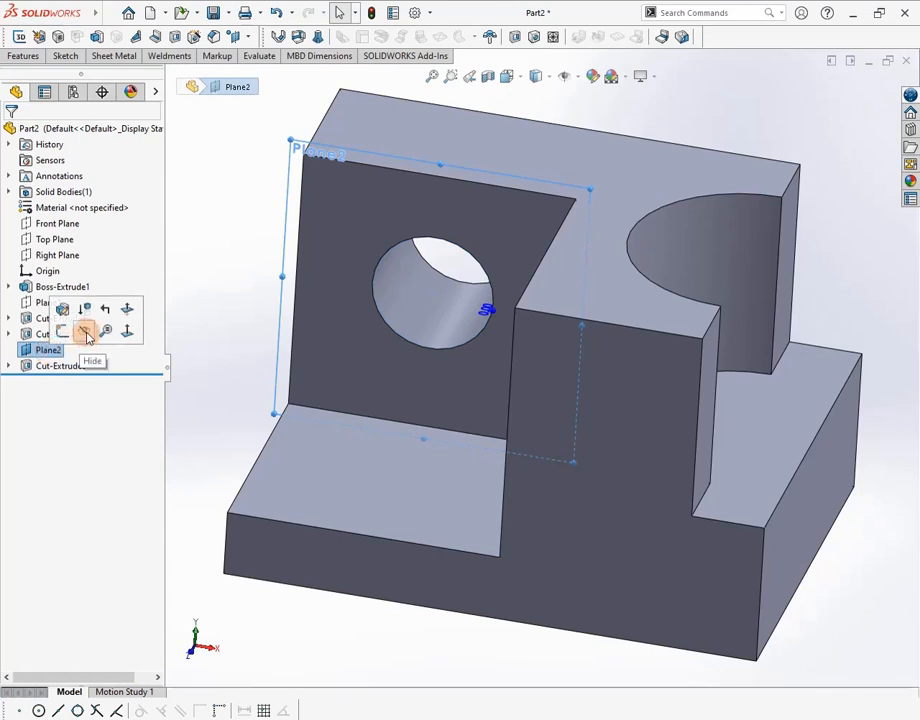
left_click(86, 333)
left_click(232, 263)
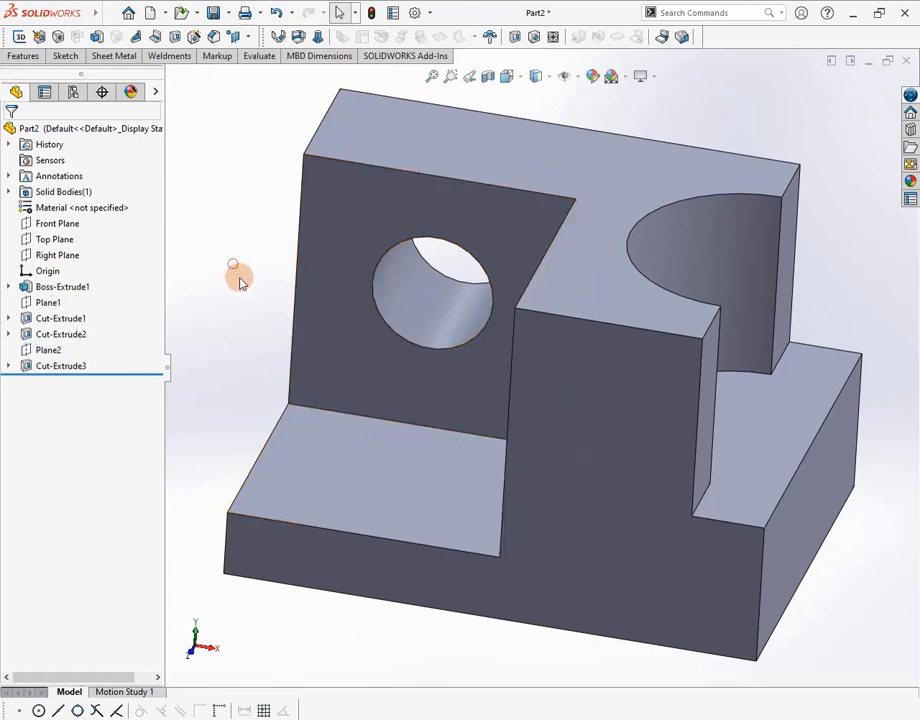
scroll(241, 286, "up", 4)
scroll(241, 288, "up", 2)
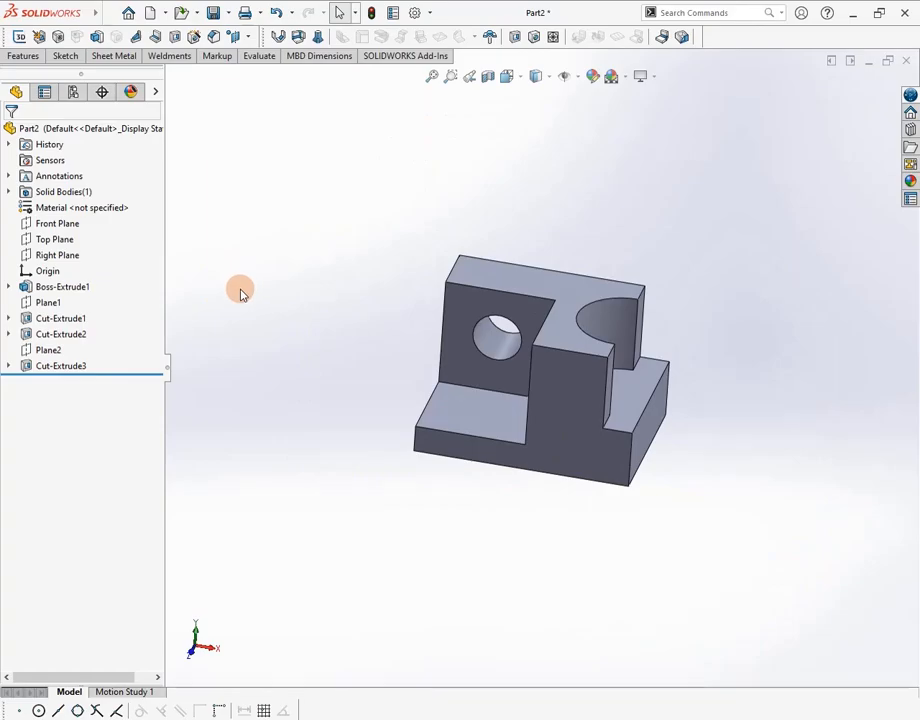
key("alt+Tab")
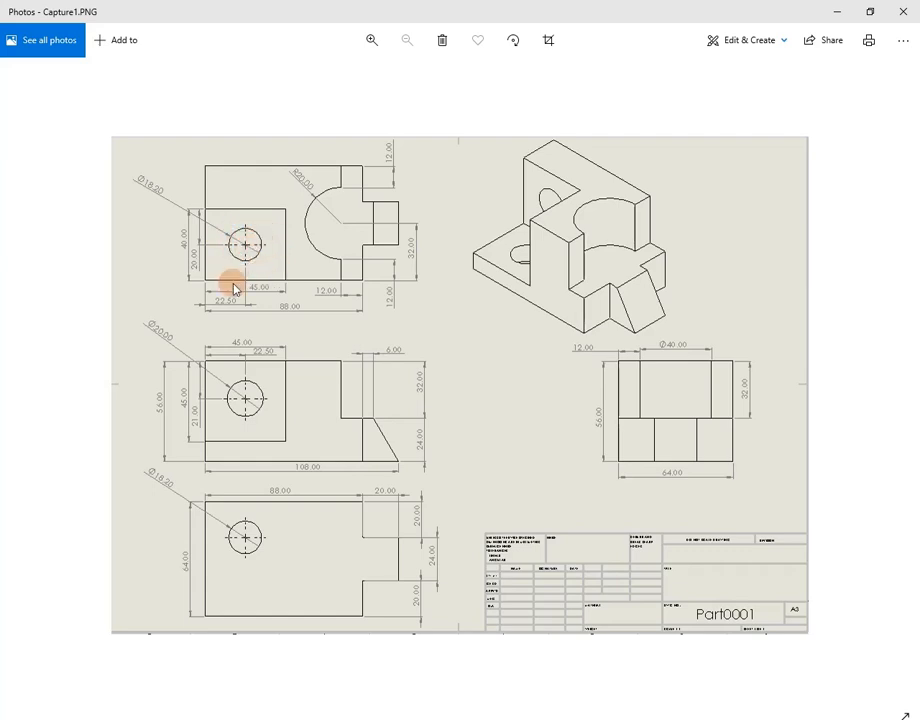
Come back from Capture1.PNG to Part2 with its notch and Ø20 mm hole
key("alt+Tab")
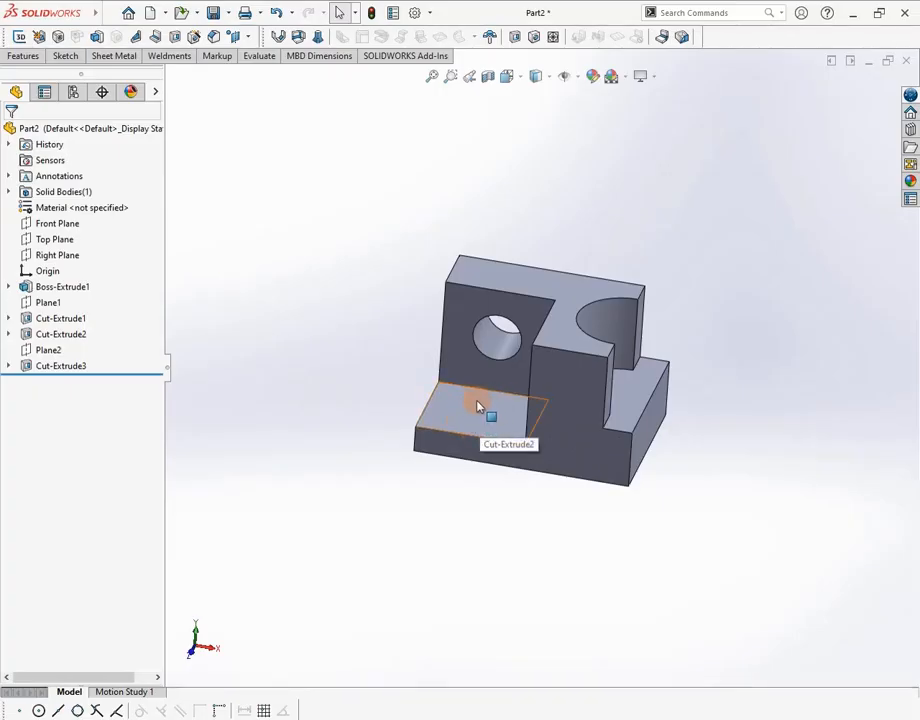
Create Plane3 flush on the notch's floor with a 0.00 mm offset
left_click(22, 57)
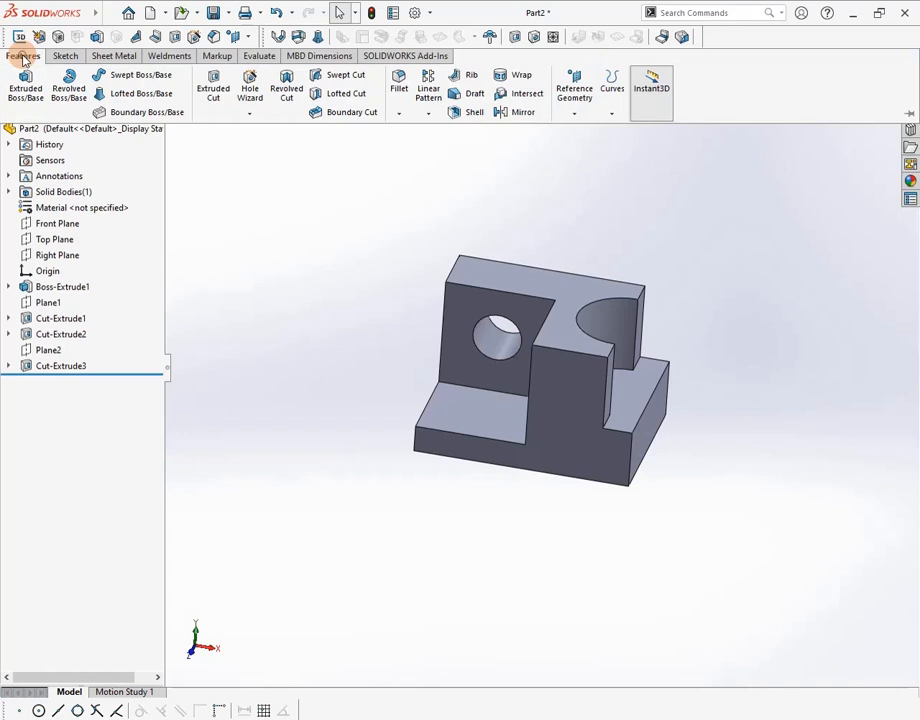
left_click(576, 114)
left_click(587, 133)
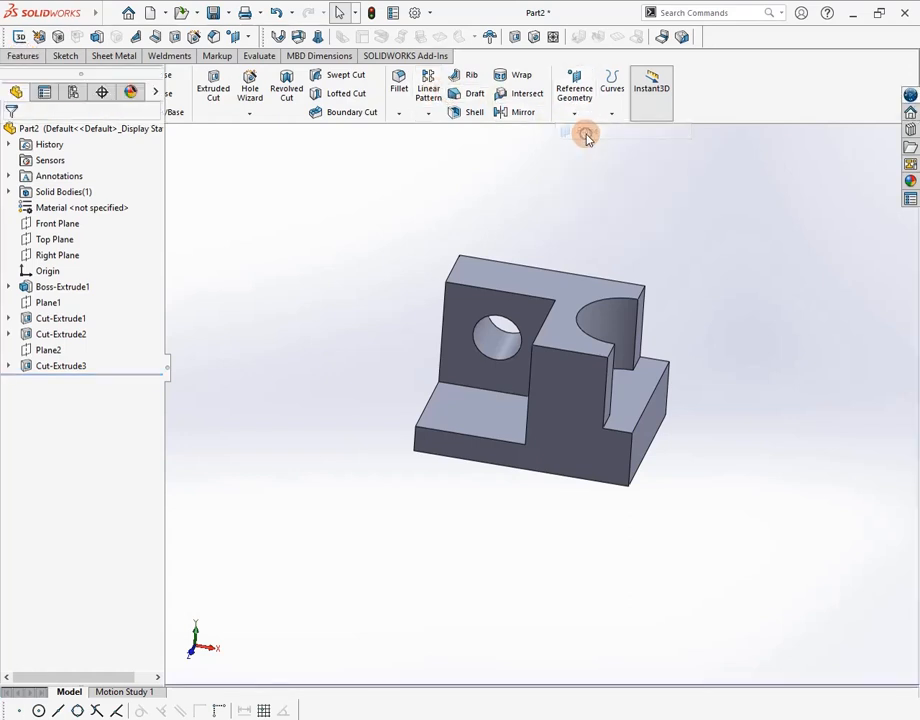
left_click(491, 420)
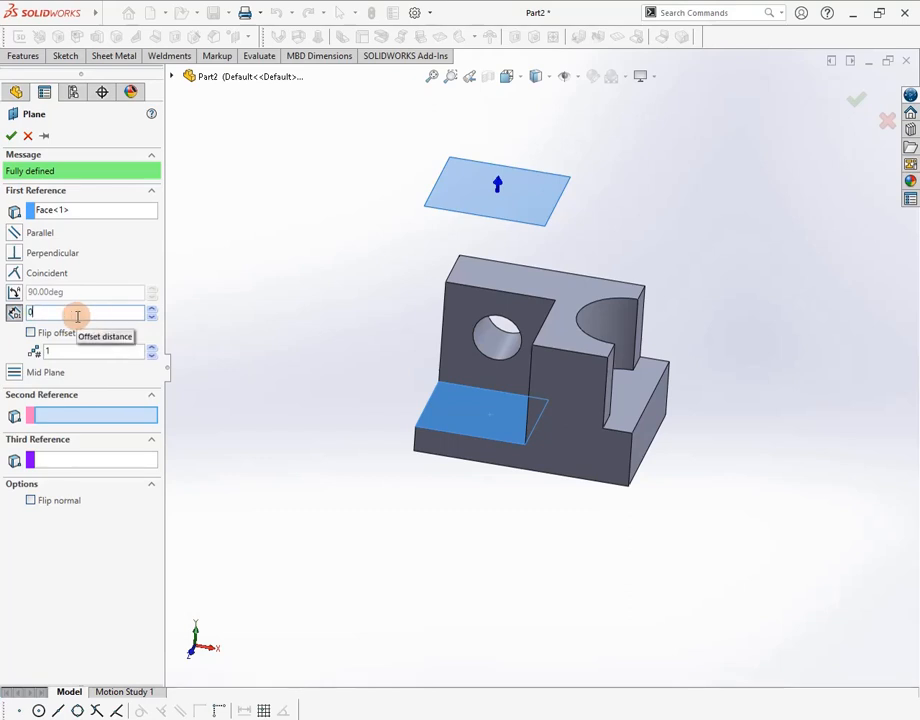
key("Return")
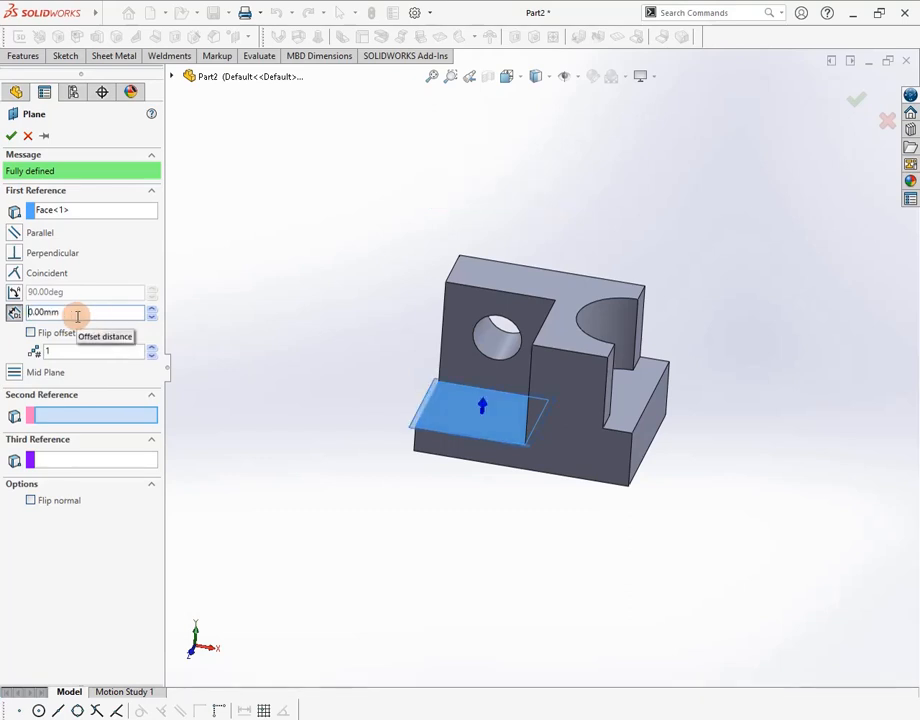
left_click(11, 136)
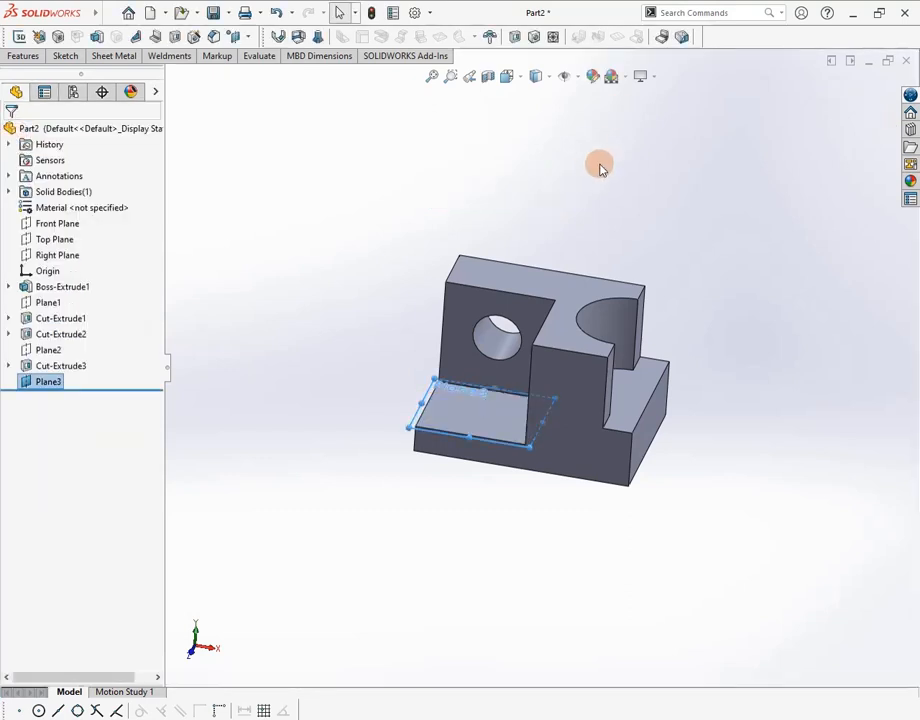
left_click(64, 55)
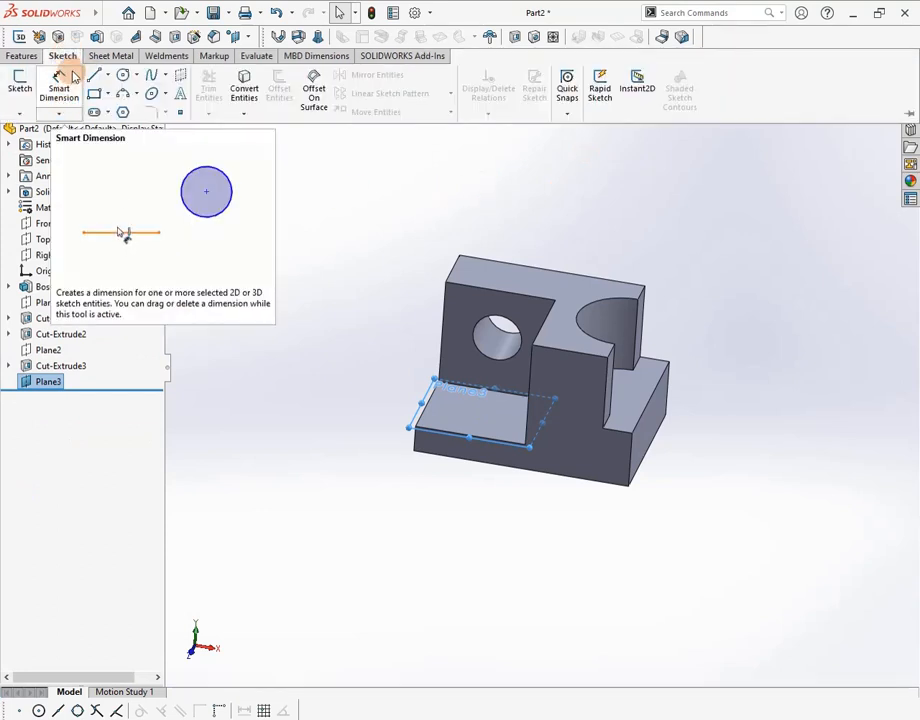
View the lower step face Normal To, sketch a circle on it, then check the reference drawing
right_click(464, 405)
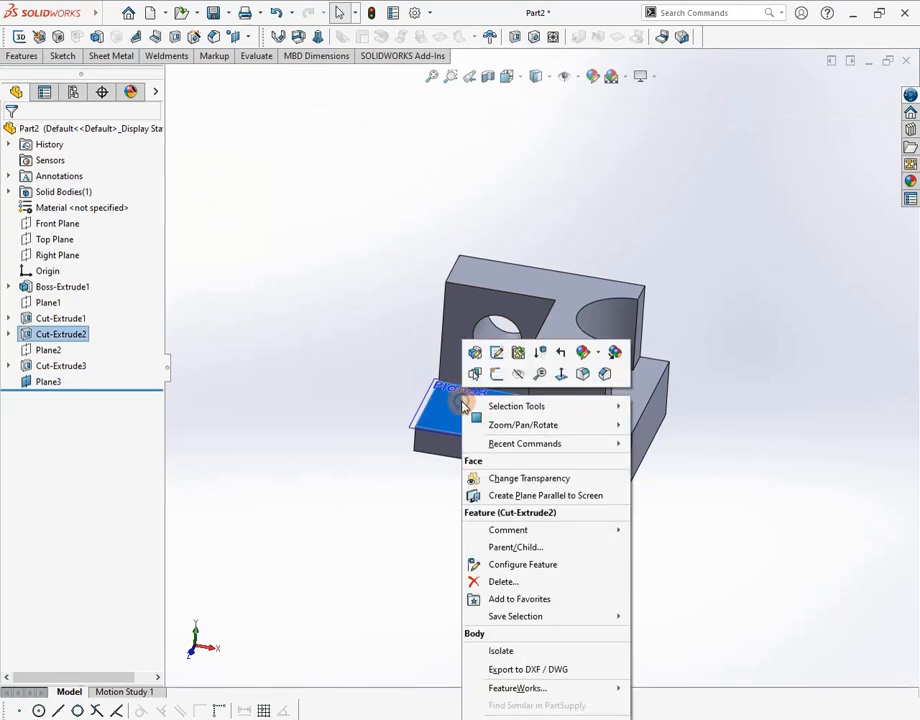
left_click(560, 375)
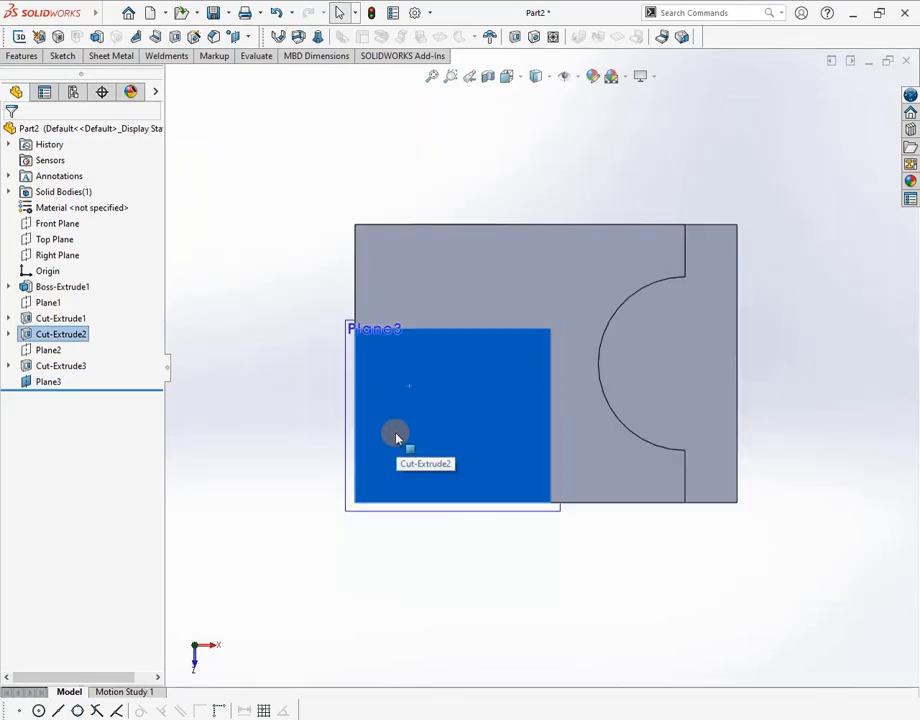
left_click(60, 55)
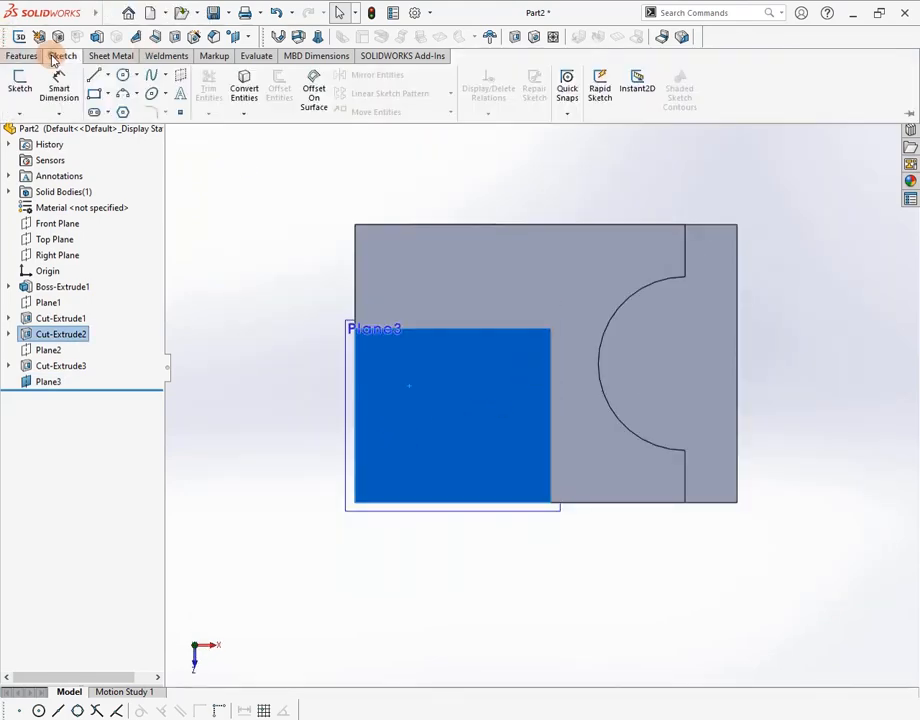
left_click(123, 75)
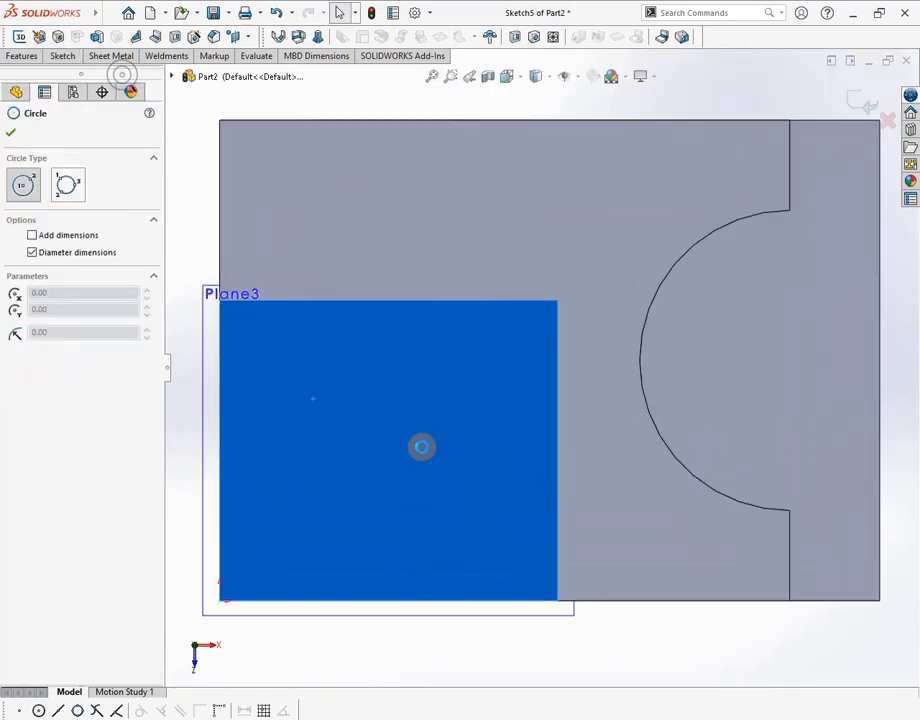
left_click(380, 455)
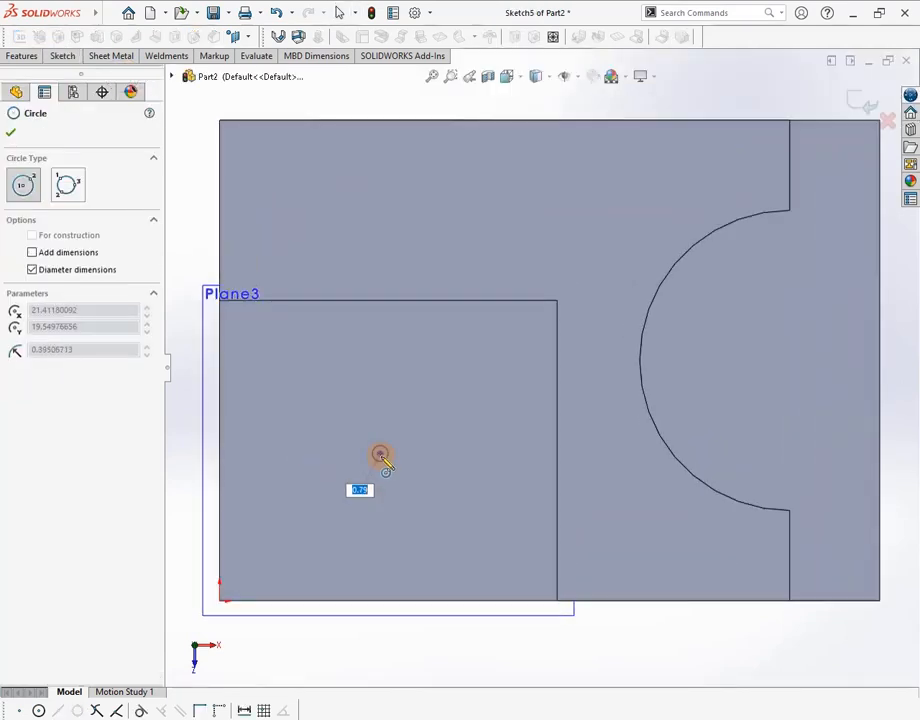
left_click(440, 494)
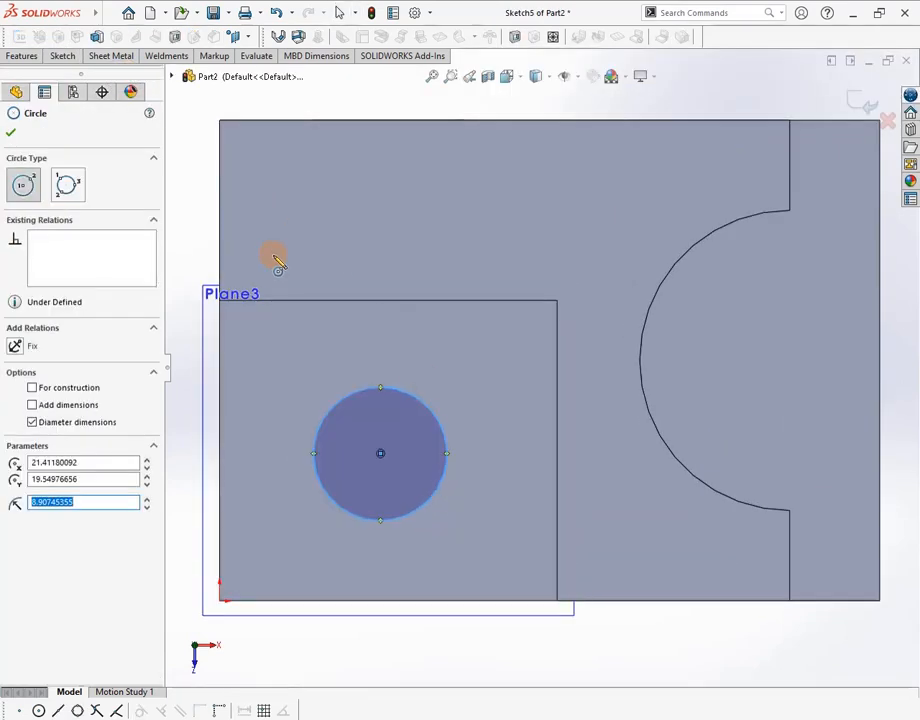
left_click(9, 132)
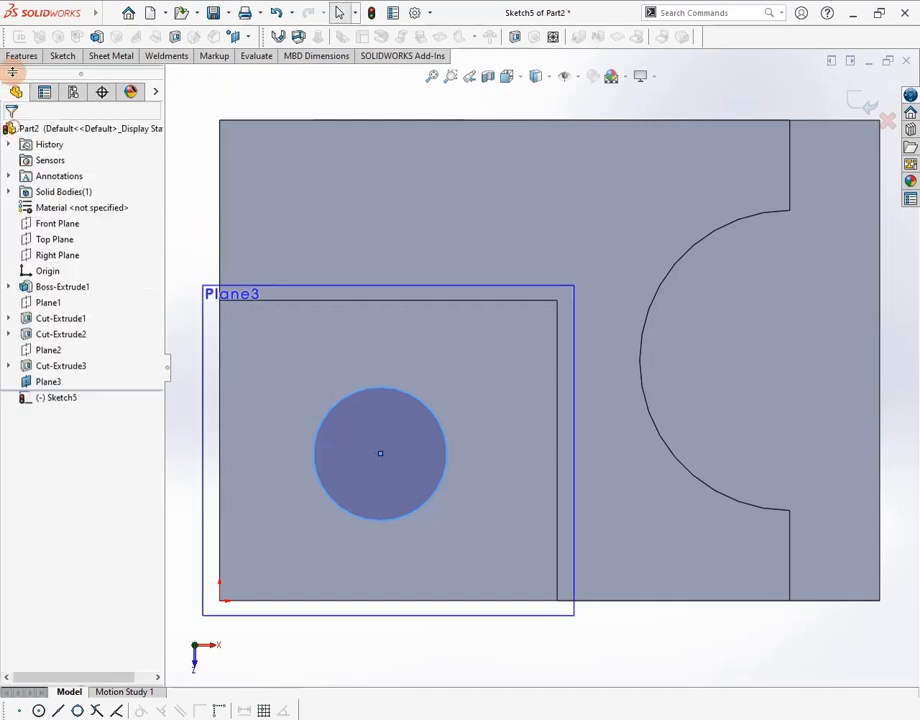
left_click(62, 57)
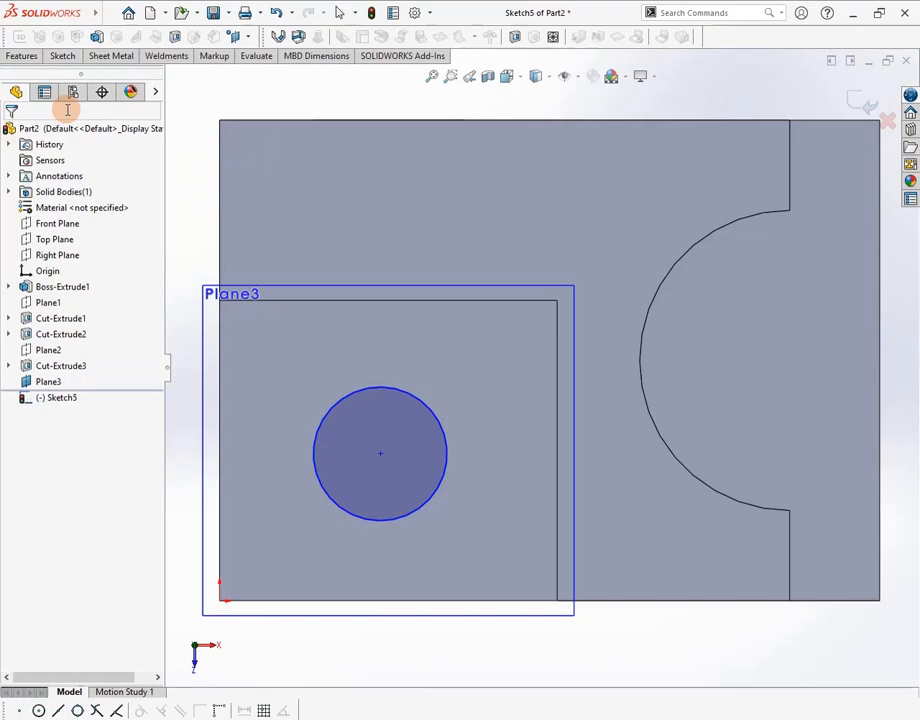
key("alt+Tab")
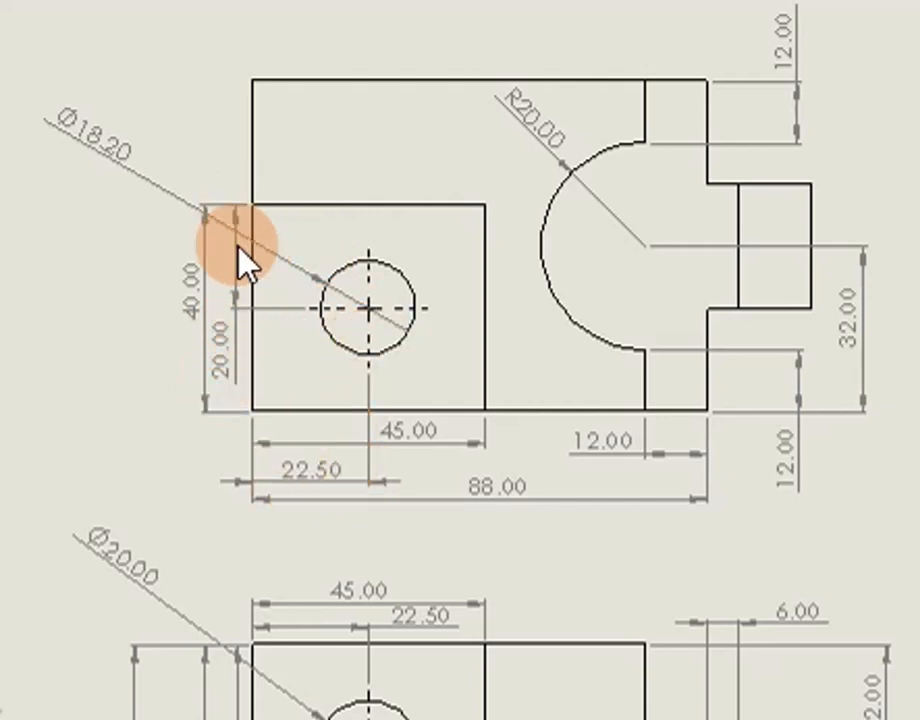
Note the hole's Ø18.20 size and its 22.50 and 20.00 mm offsets, then return to SOLIDWORKS
key("alt+Tab")
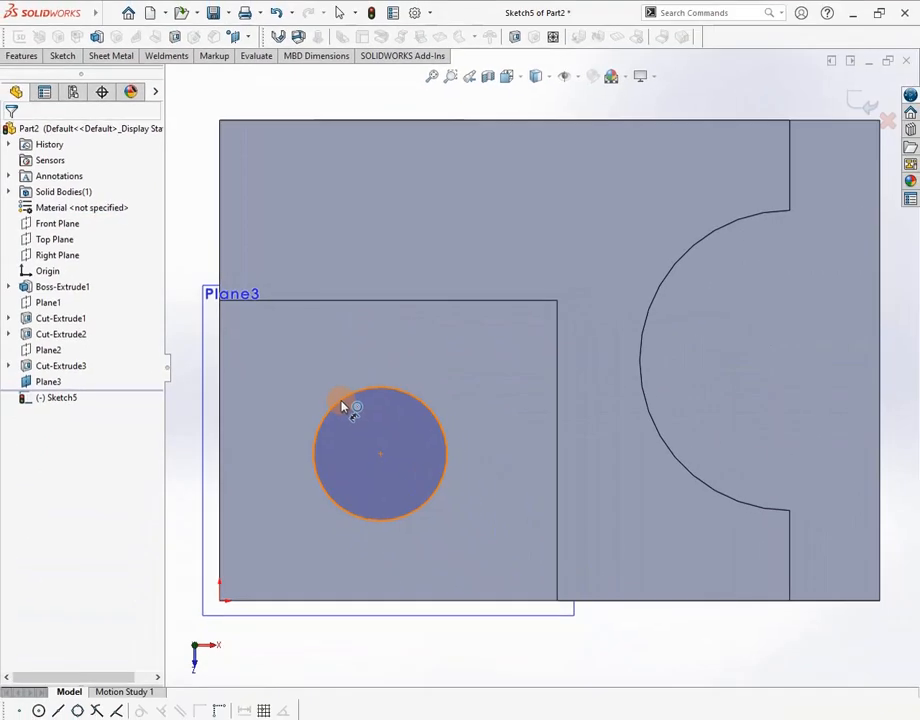
Dimension the circle's diameter as 18
left_click(340, 401)
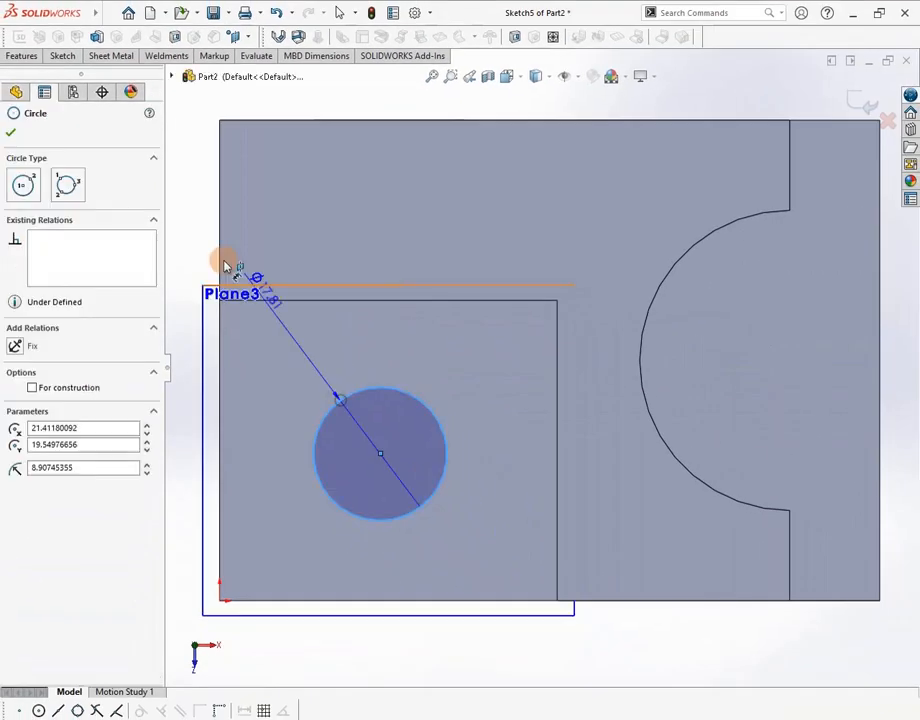
left_click(181, 207)
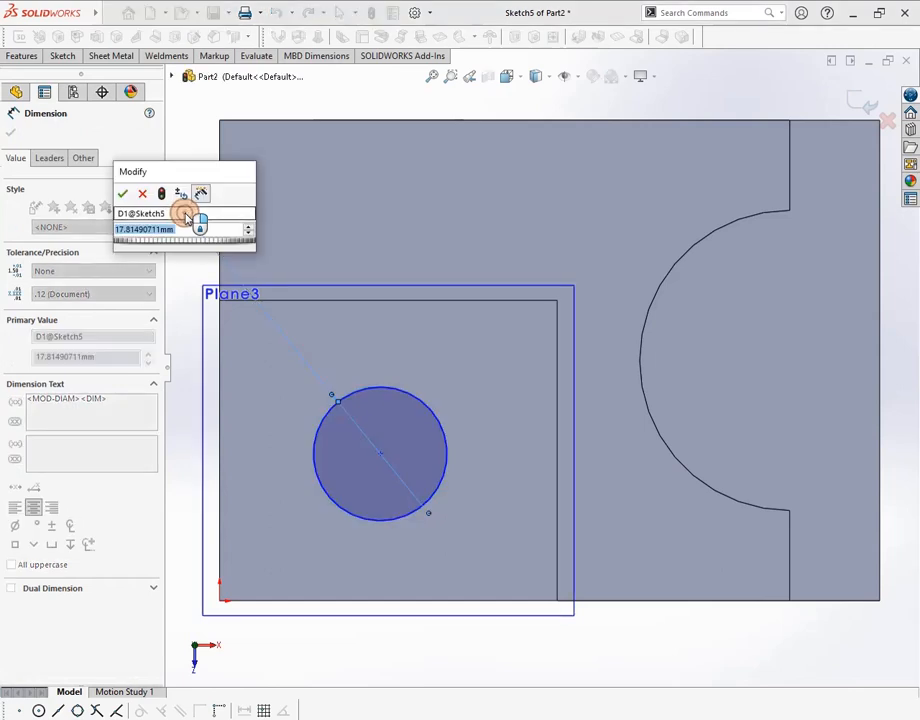
type("18.")
key("Return")
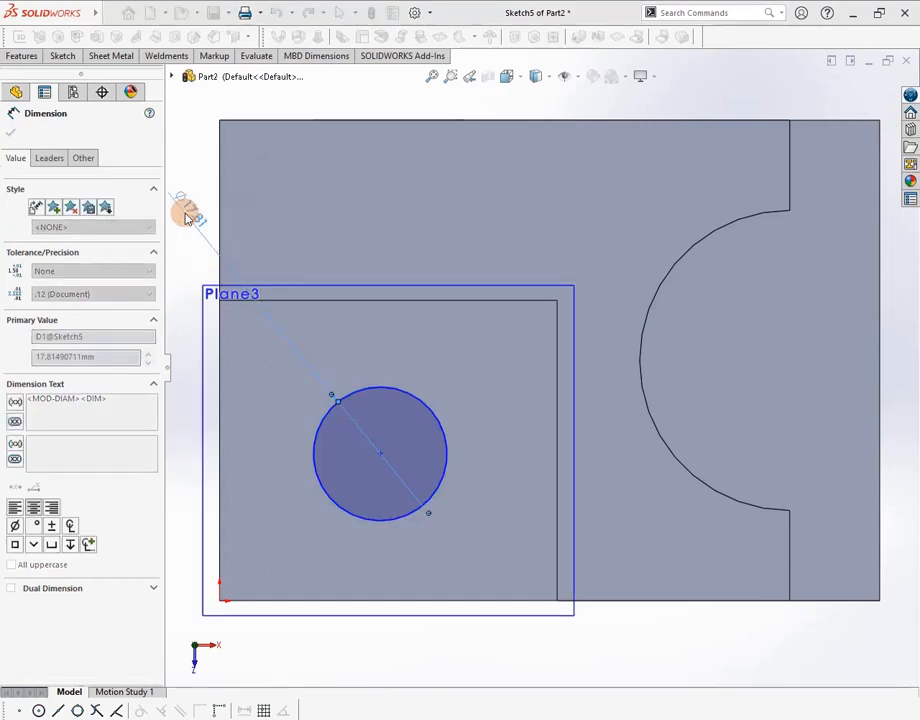
Set the circle's horizontal distance from the left edge to 22.5 mm
left_click(220, 530)
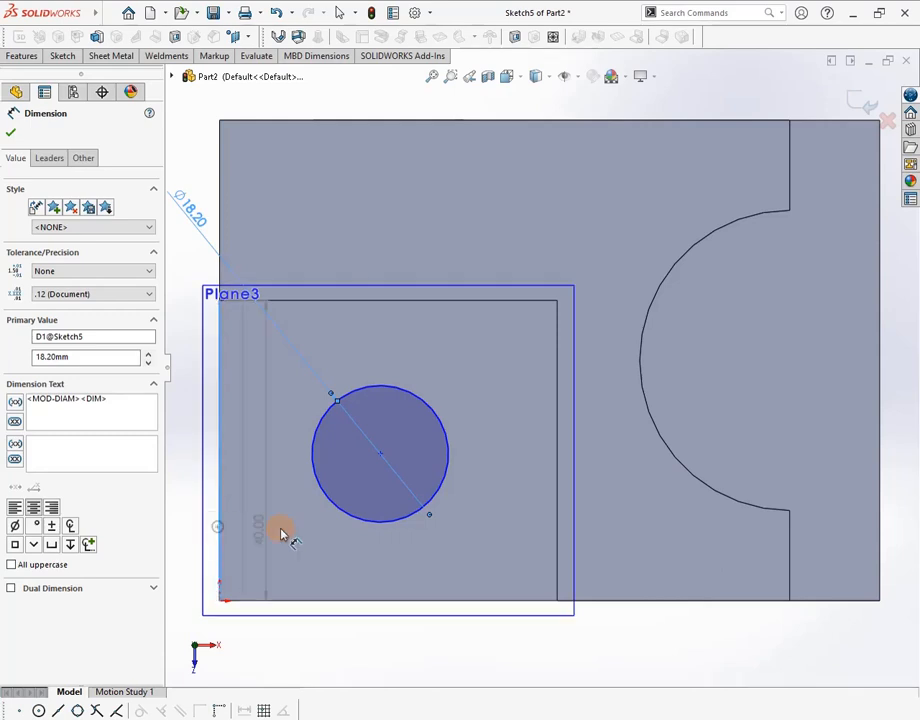
left_click(342, 515)
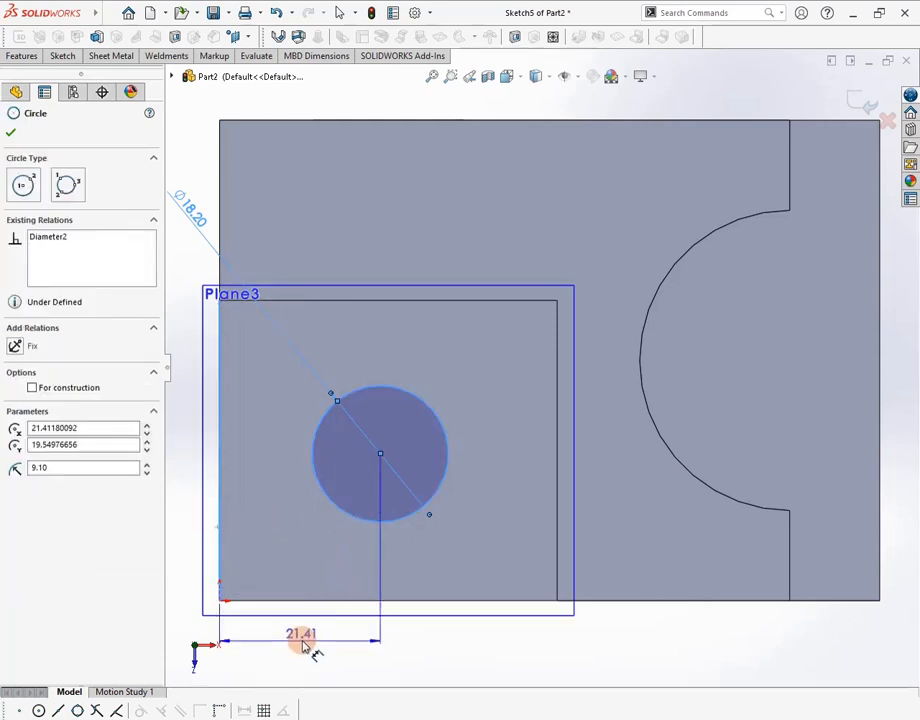
left_click(303, 644)
type("22.5")
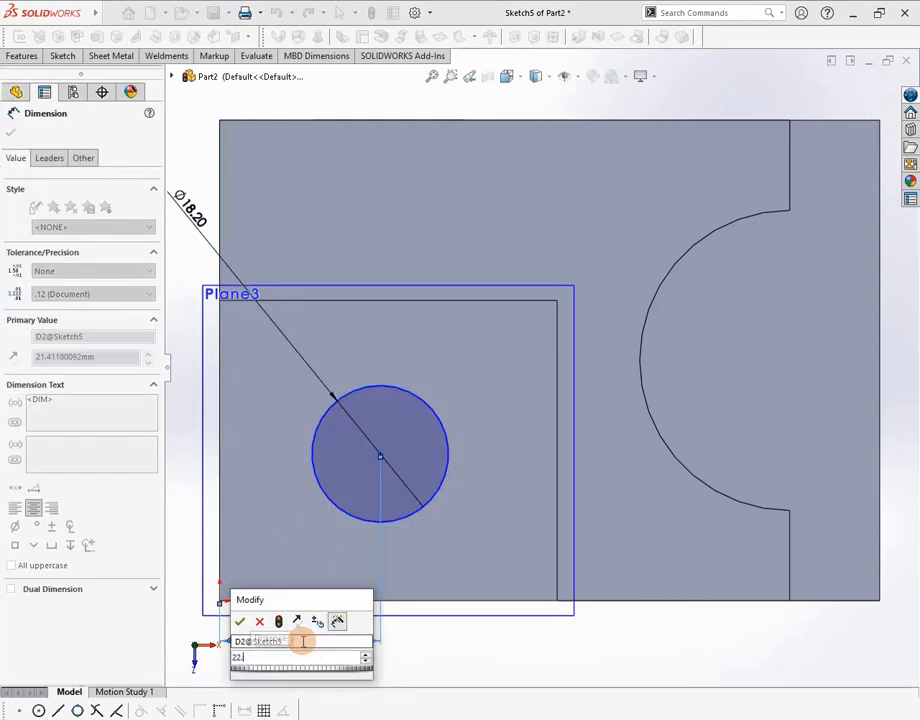
key("Return")
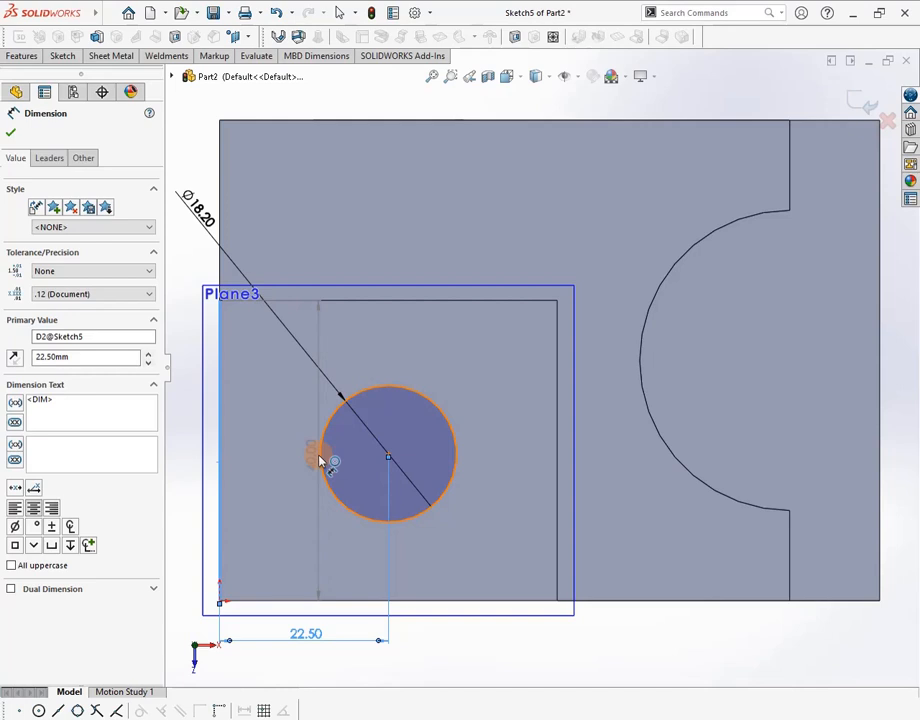
Move the 22.50 dimension up near the top edge of the sketch
left_click(366, 392)
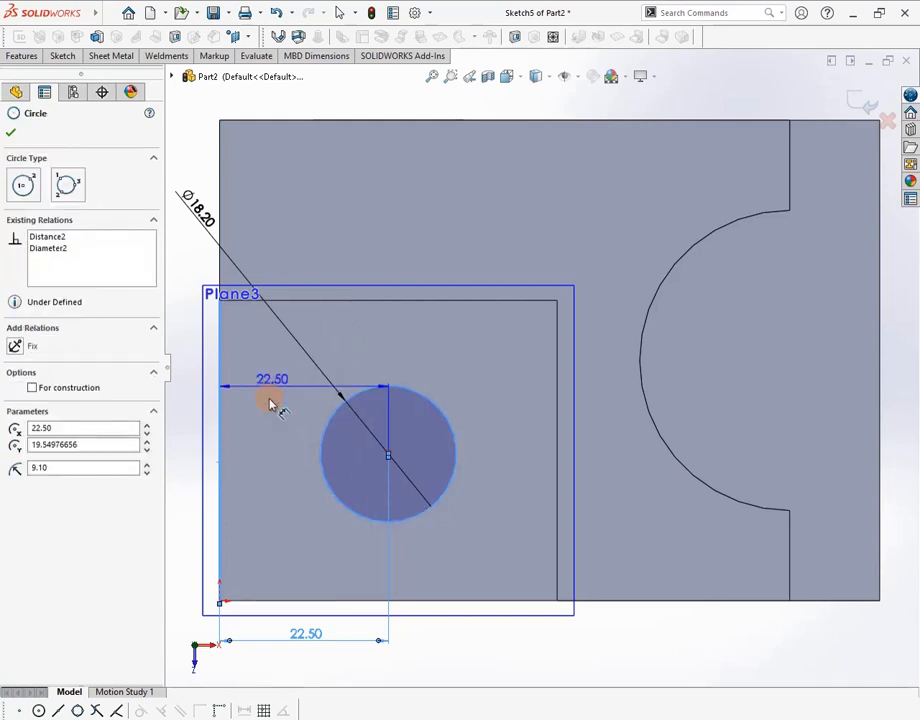
left_click_drag(270, 403, 191, 505)
key("Escape")
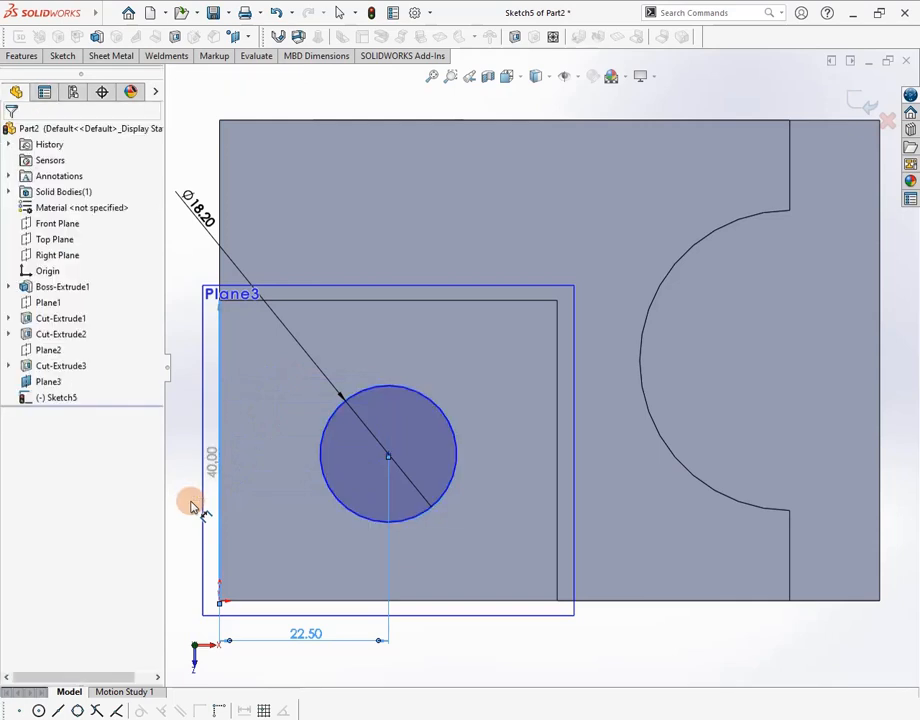
left_click(320, 455)
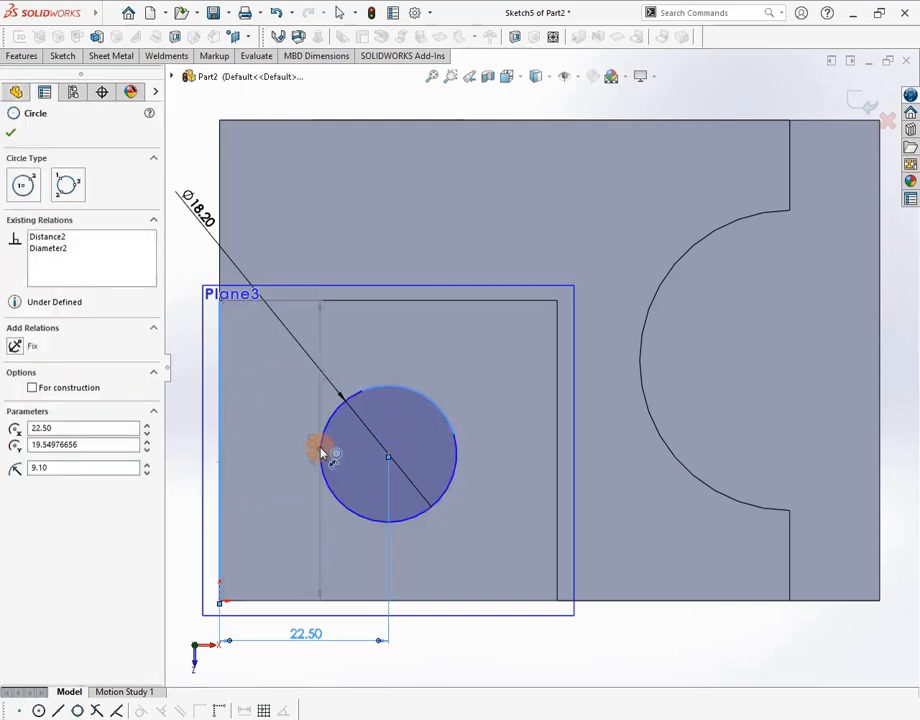
left_click_drag(318, 447, 250, 305)
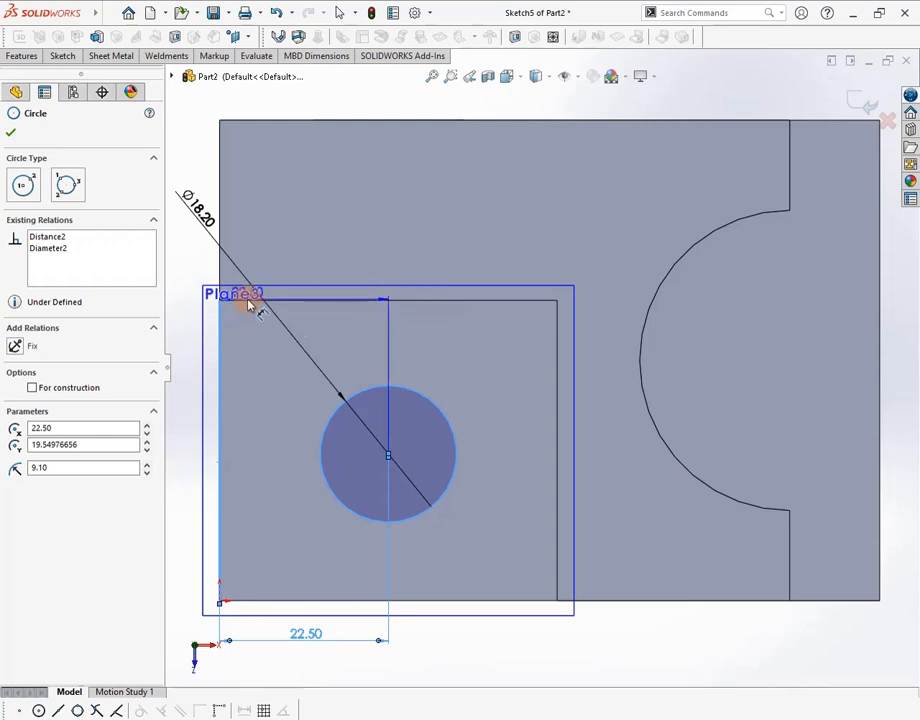
scroll(248, 305, "down", 4)
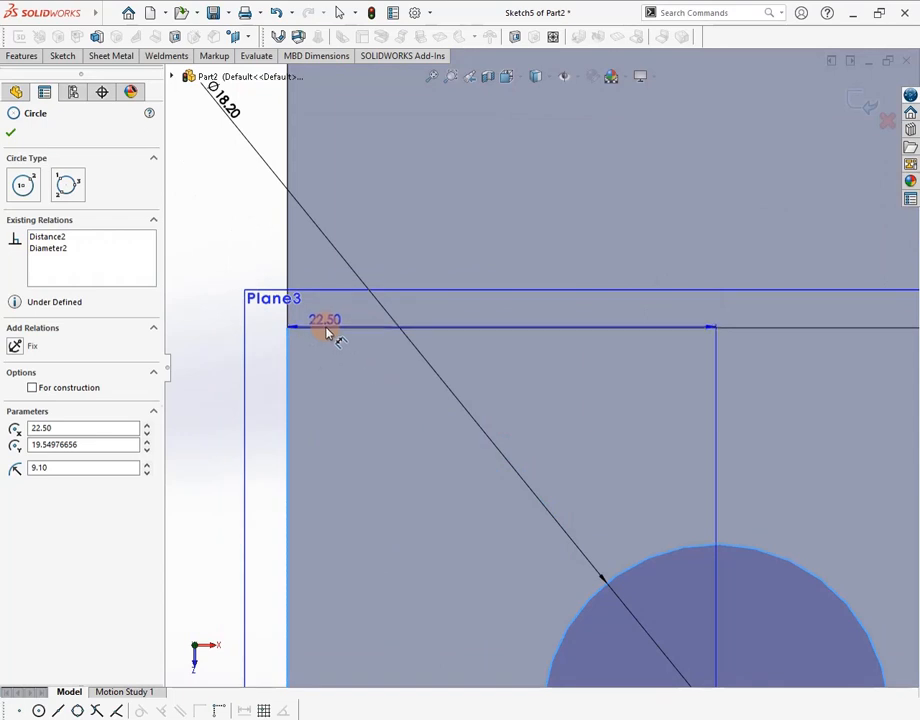
key("Escape")
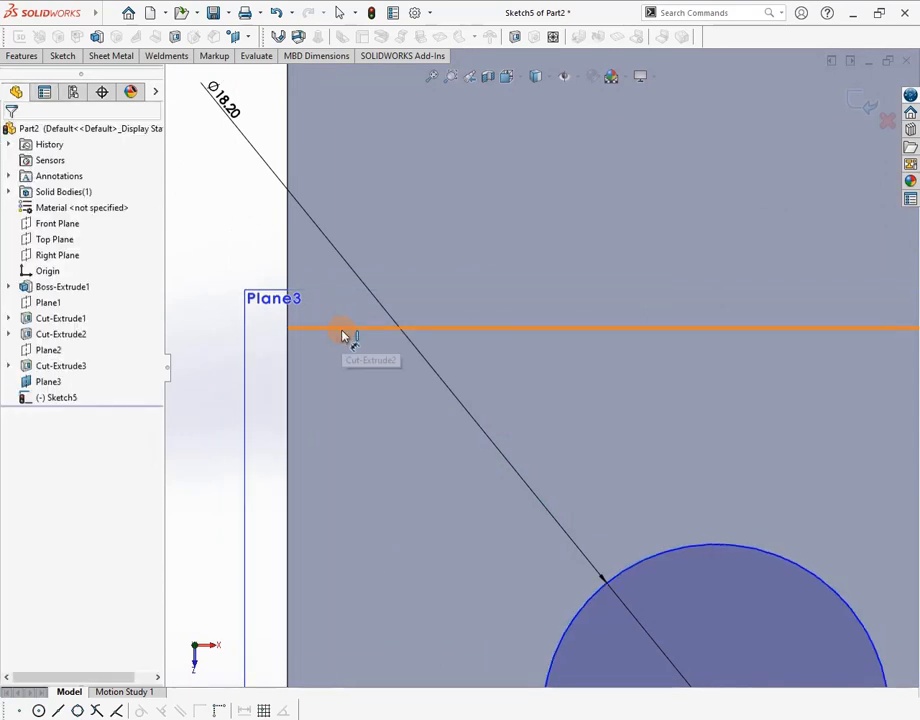
Add a vertical distance from the top edge to the circle and check its value on the drawing
left_click(345, 334)
left_click(580, 609)
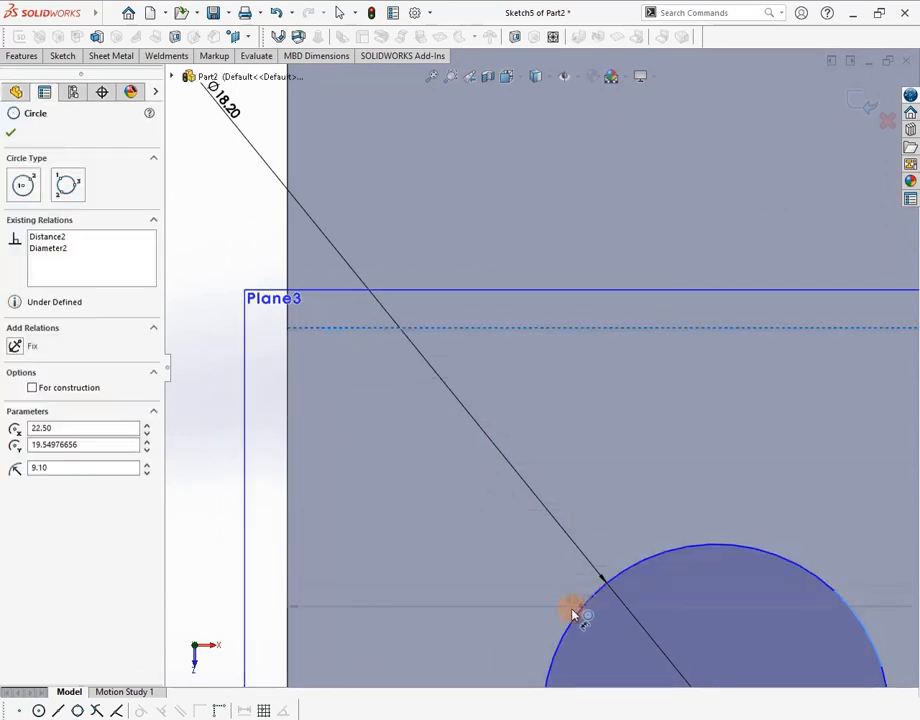
left_click(267, 573)
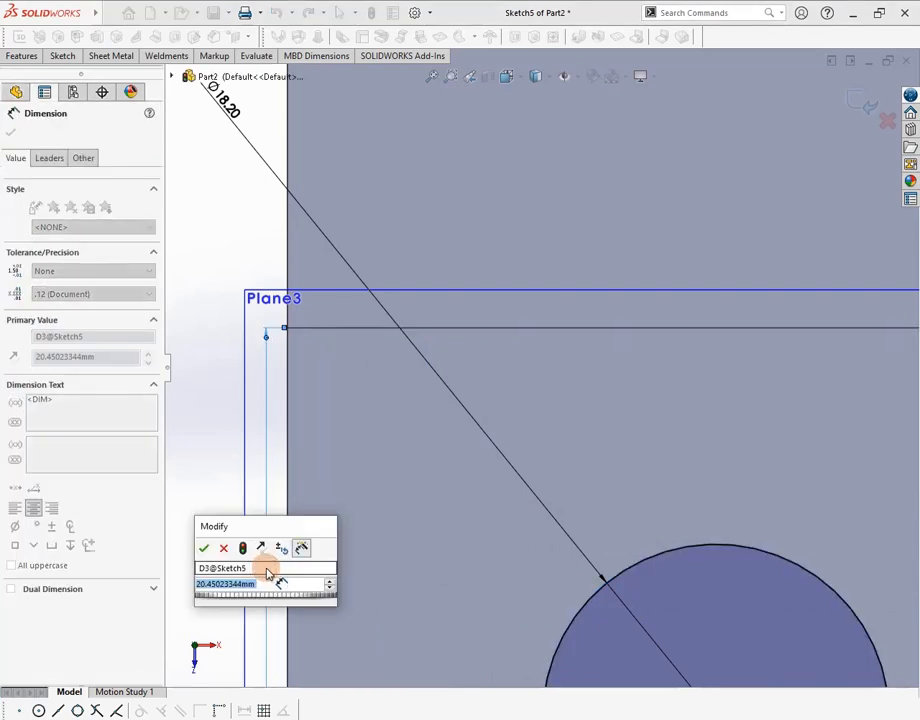
key("alt+Tab")
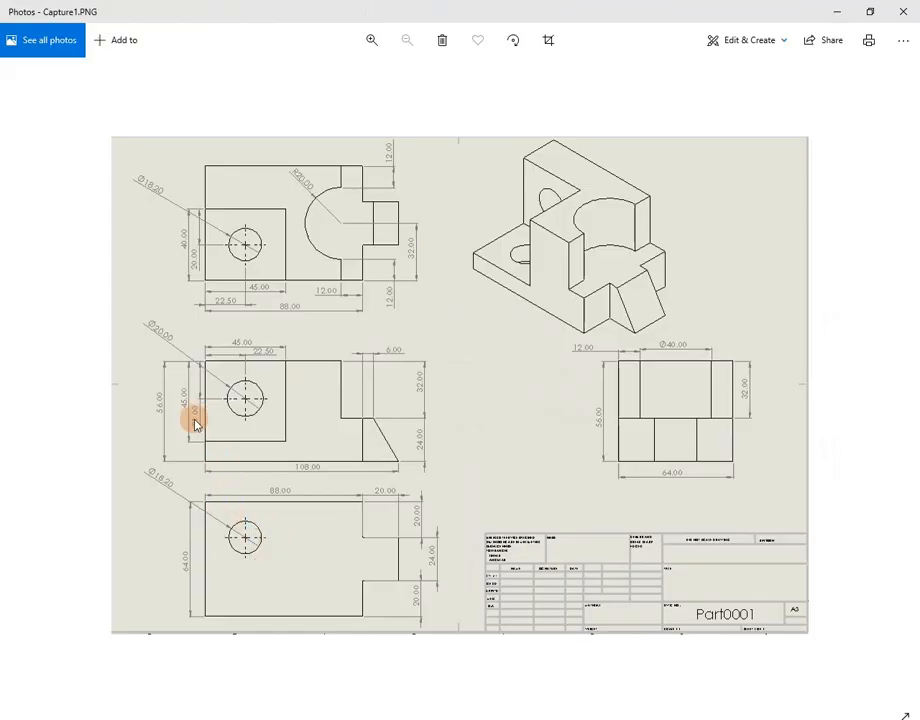
key("alt+Tab")
key("alt+Tab")
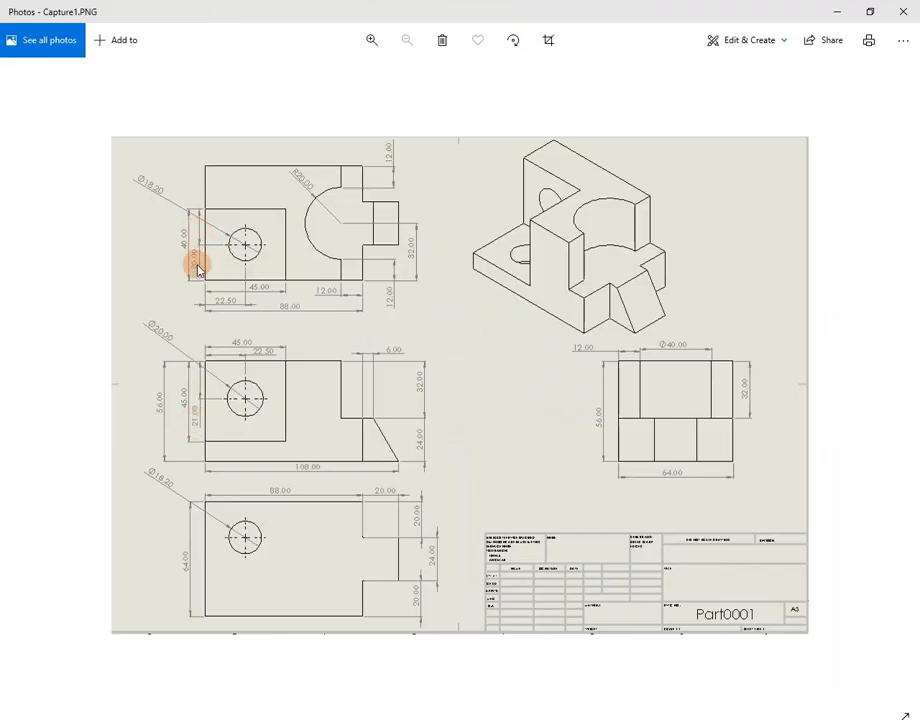
key("alt+Tab")
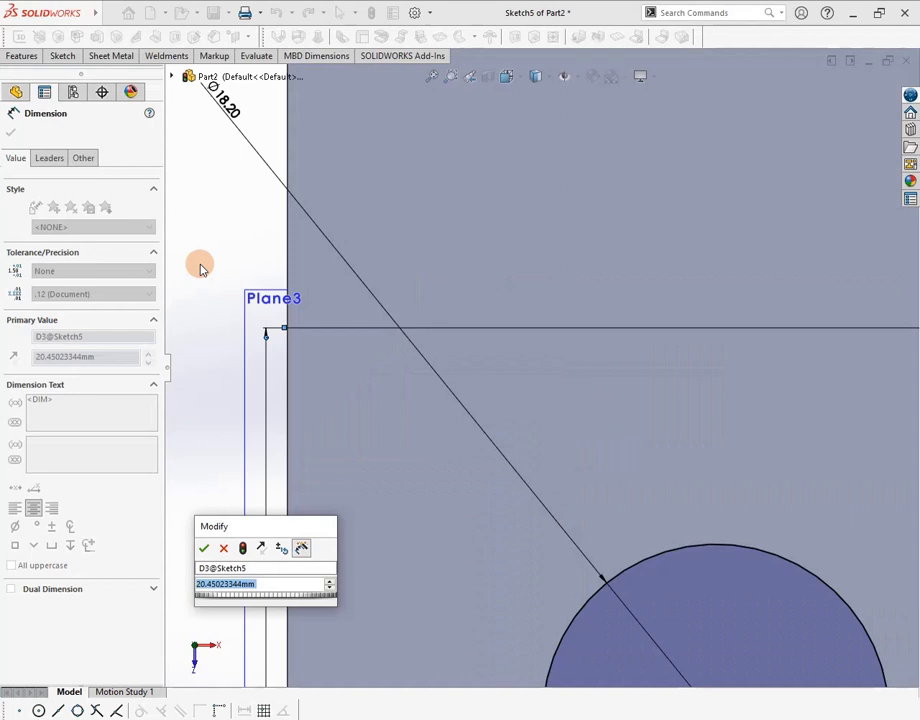
Set the circle's vertical distance to 20 mm and start an Extruded Cut from Sketch5
type("20")
key("Return")
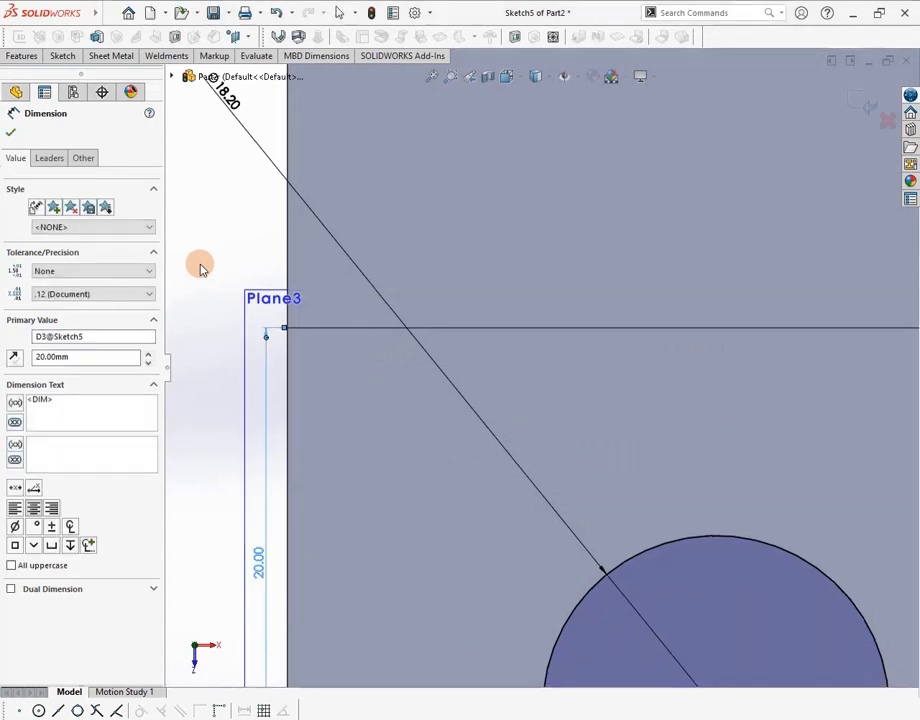
scroll(482, 455, "up", 6)
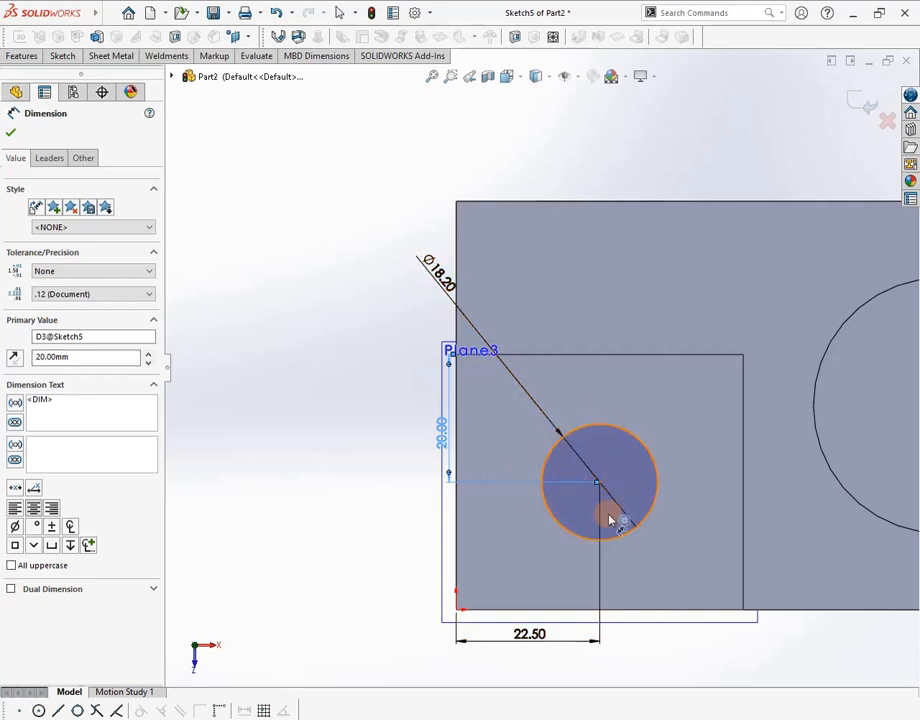
left_click(30, 57)
left_click(211, 88)
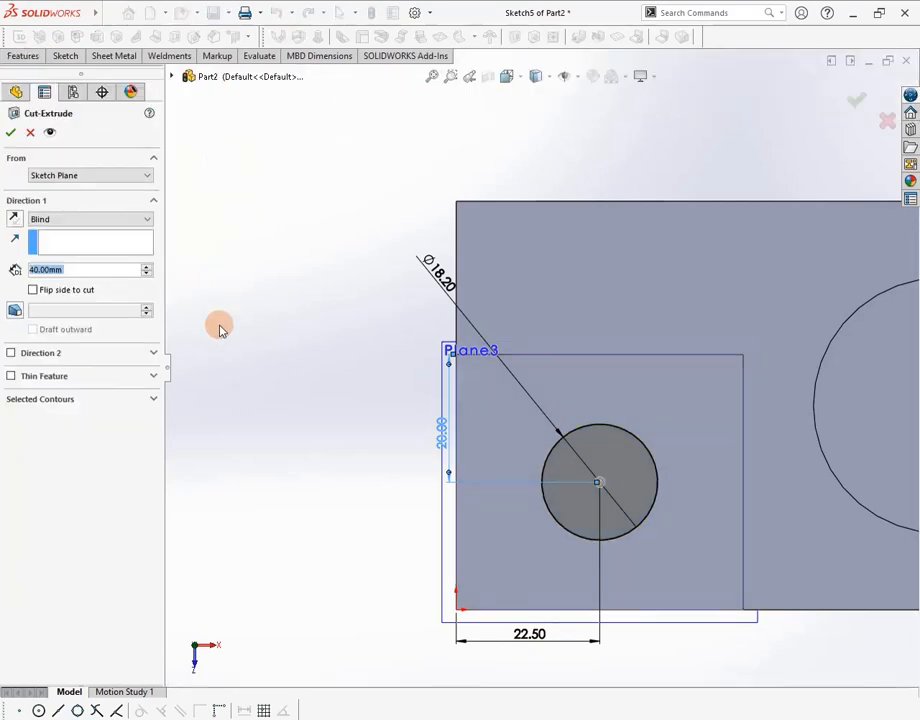
Cut the circle Through All to form the round hole in the lower step
mouse_move(315, 418)
middle_mouse_down()
mouse_move(308, 384)
mouse_move(331, 337)
middle_mouse_up()
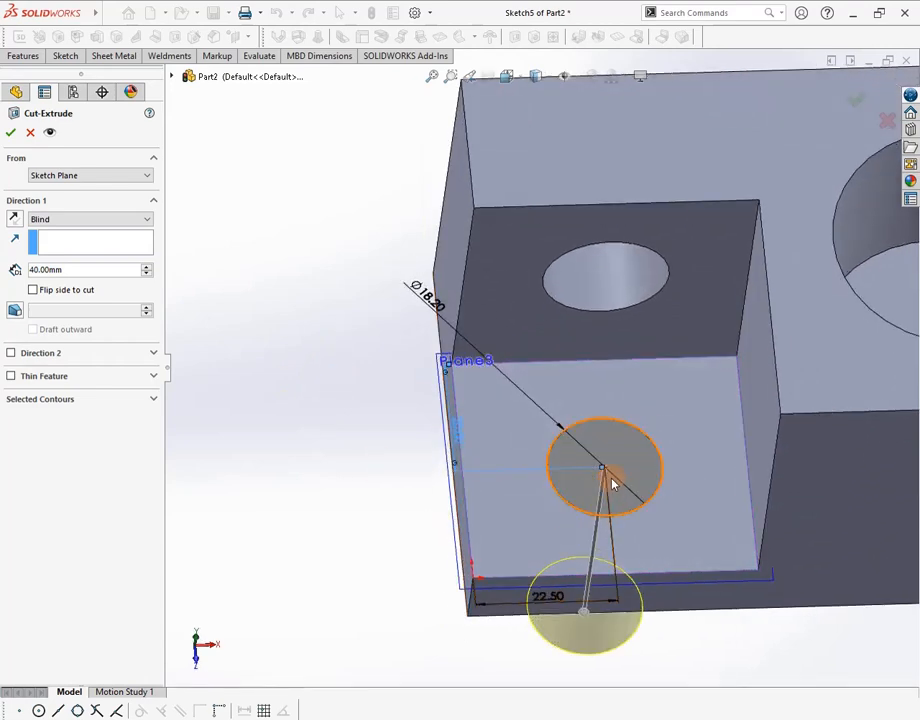
left_click(146, 222)
left_click(99, 239)
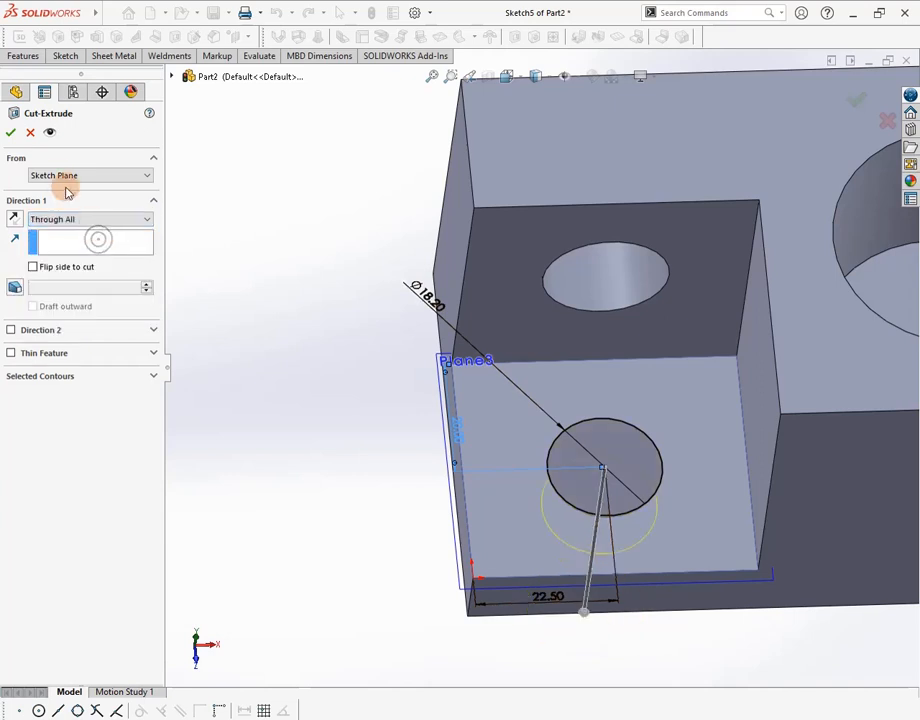
left_click(10, 132)
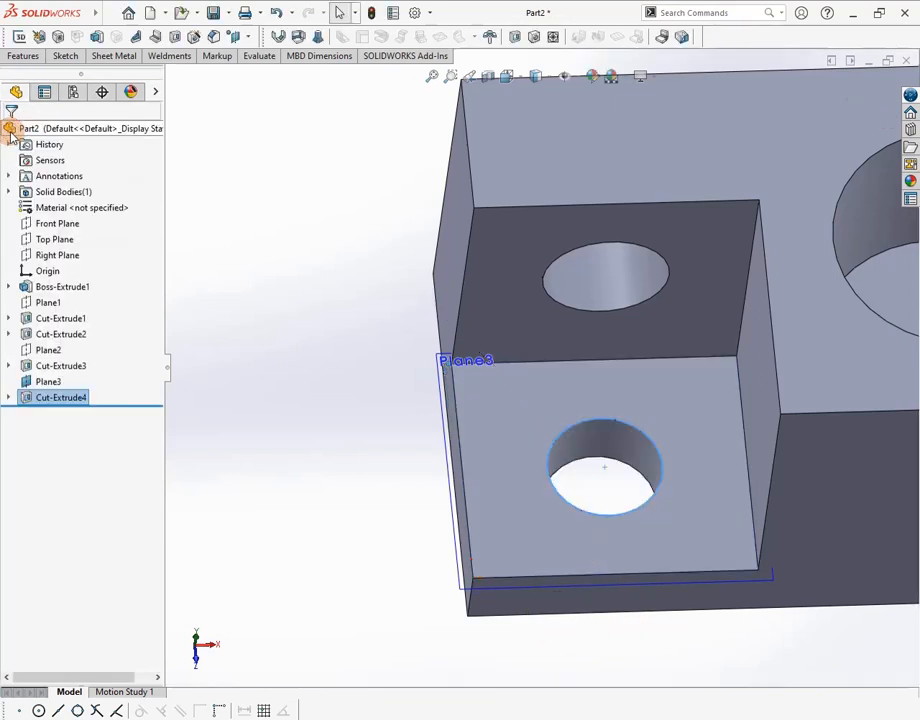
Hide Plane3, rotate the bracket to inspect the new hole, and bring up the reference drawing
scroll(337, 389, "up", 5)
middle_click_drag(633, 495, 672, 485)
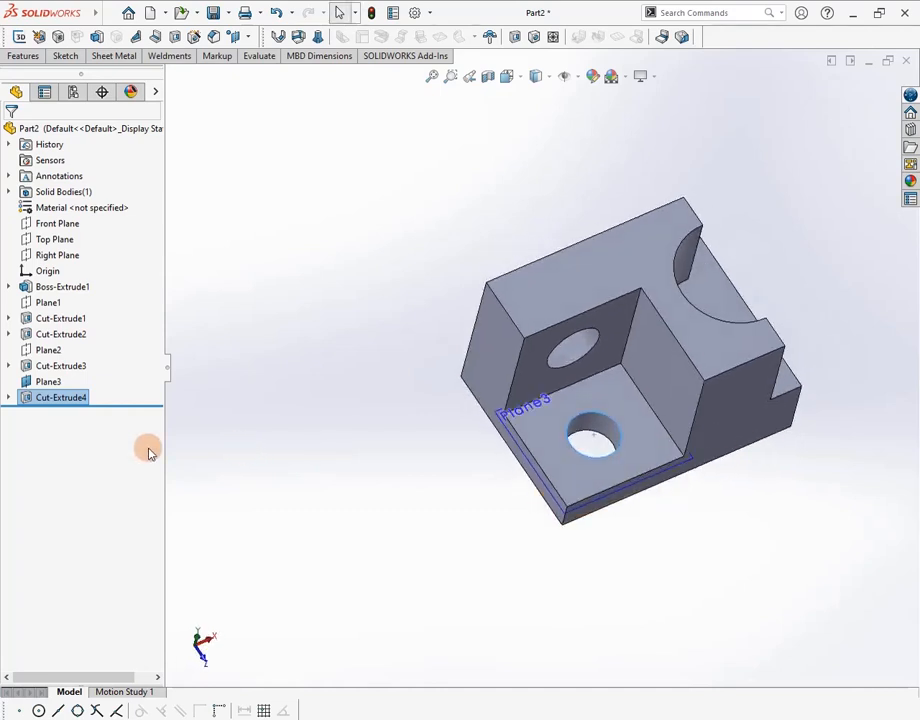
left_click(46, 381)
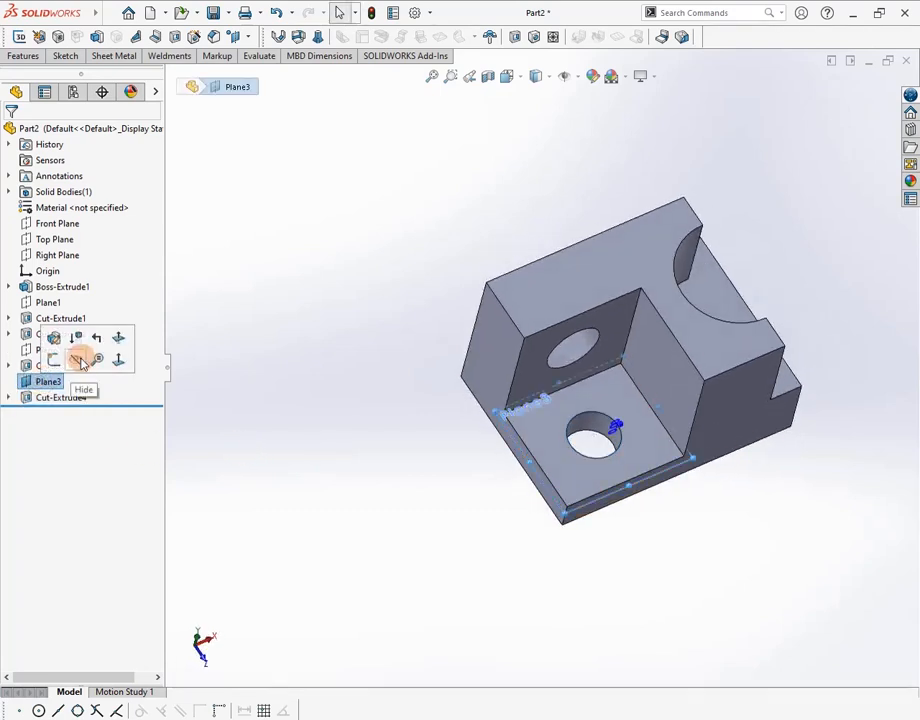
left_click(80, 362)
scroll(305, 424, "up", 3)
middle_click_drag(305, 424, 719, 421)
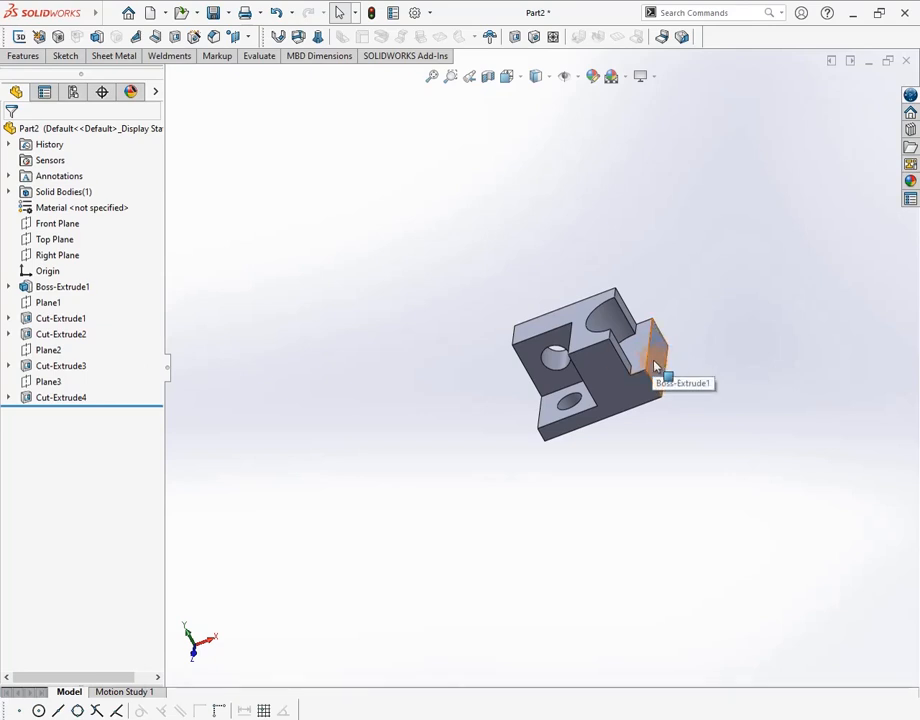
key("alt+Tab")
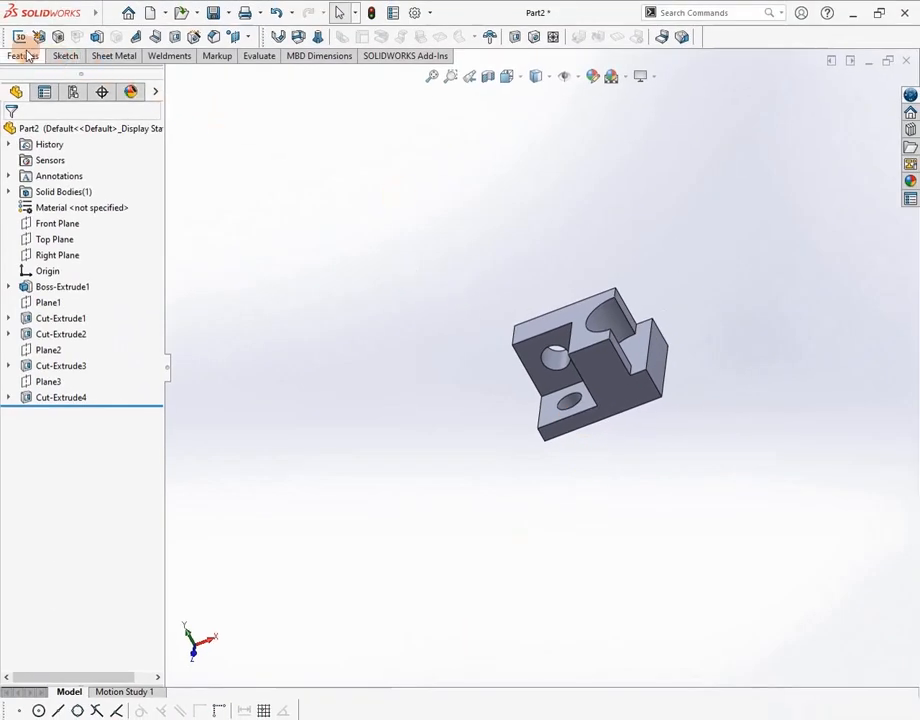
Create Plane4 offset 20 mm from the bracket face, with the offset direction flipped
left_click(30, 56)
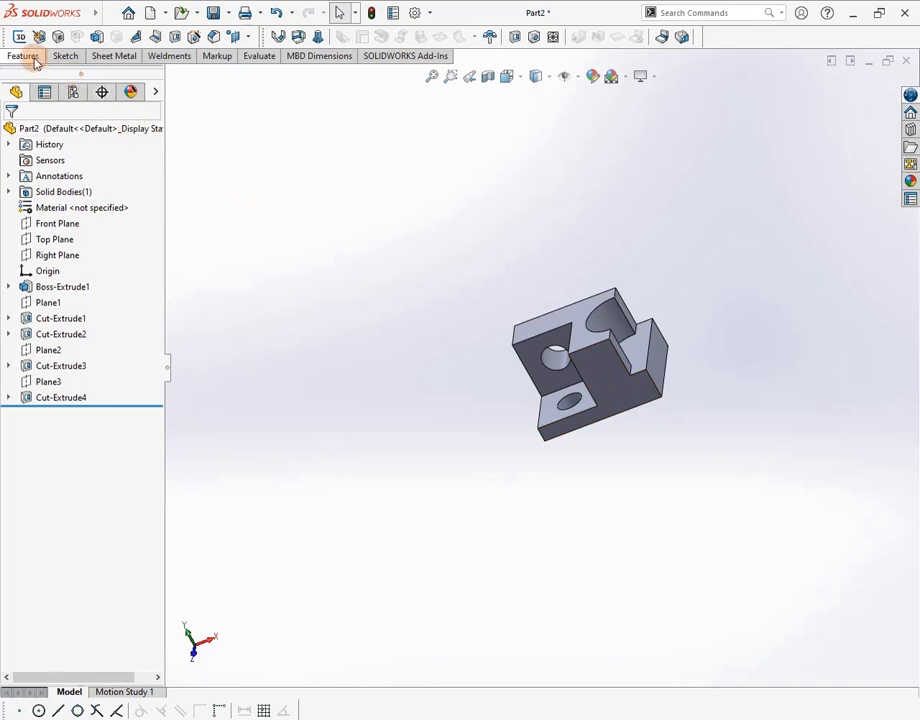
left_click(577, 117)
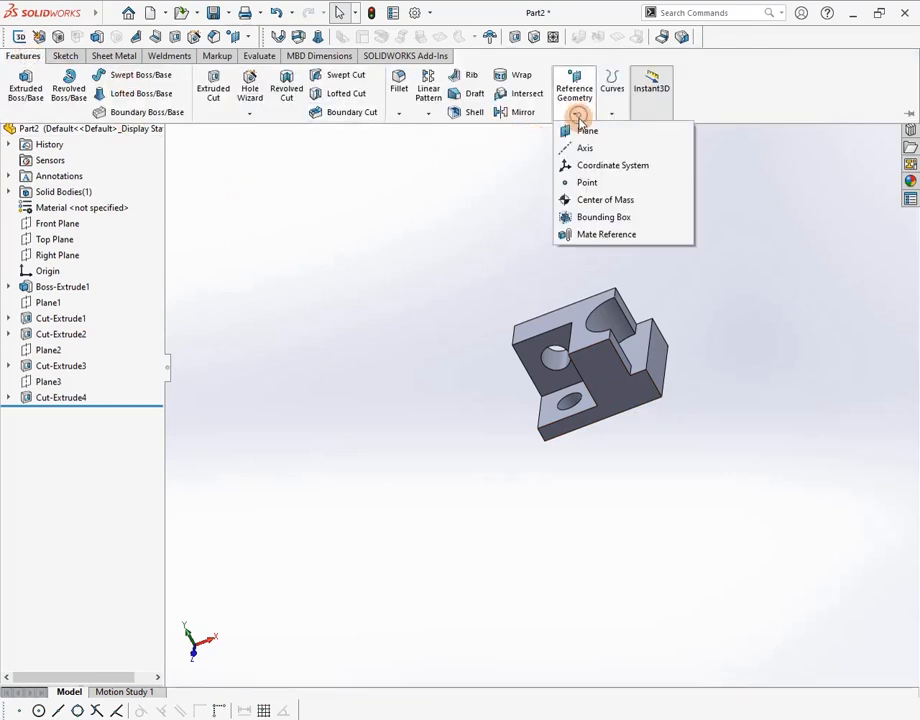
left_click(575, 130)
left_click(613, 388)
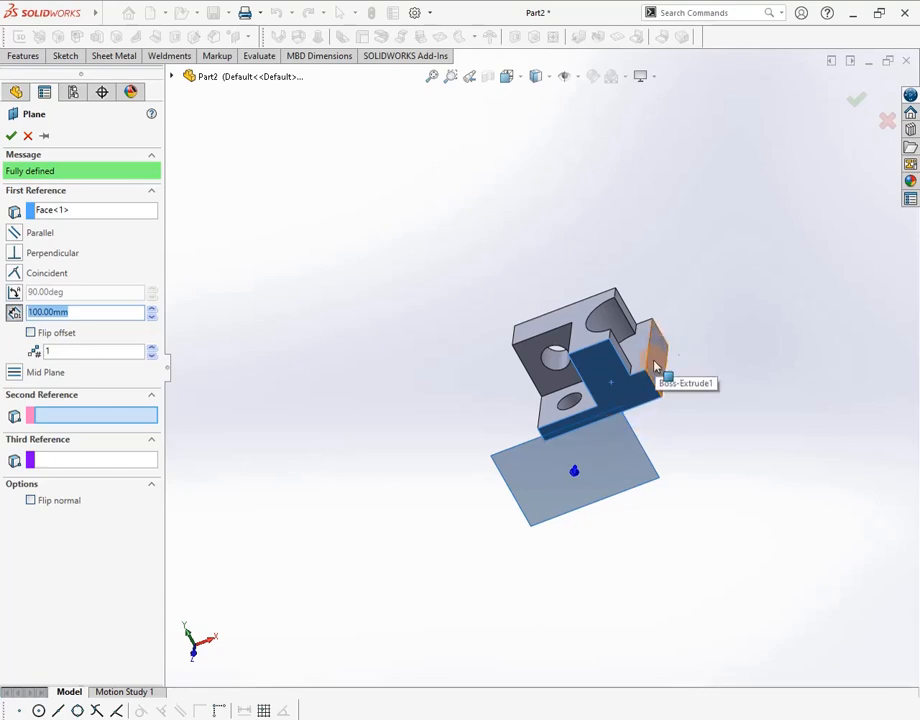
left_click(31, 333)
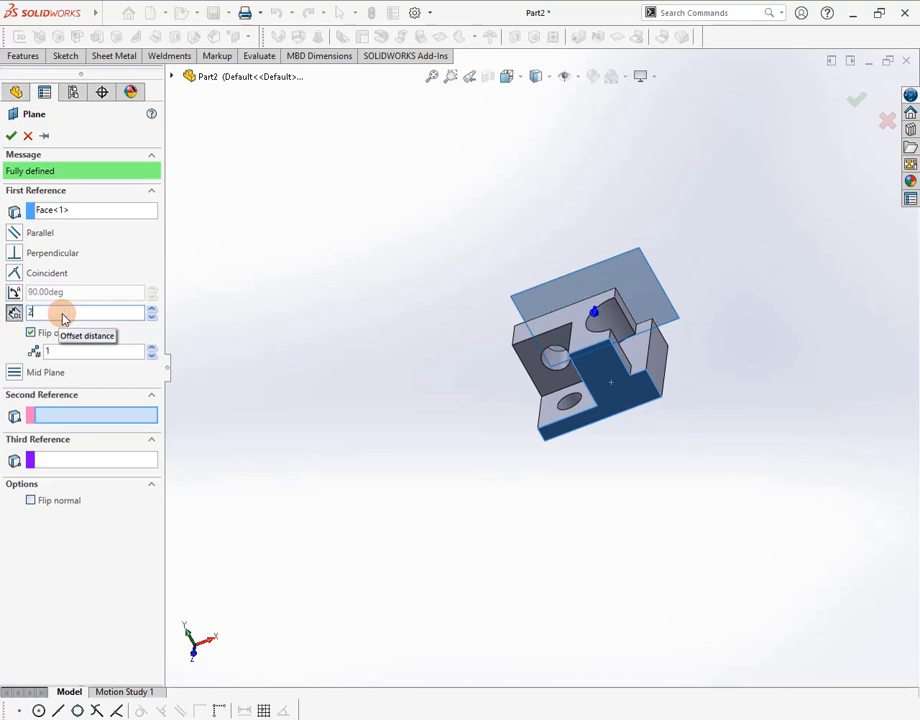
left_click(62, 312)
type("20")
key("Return")
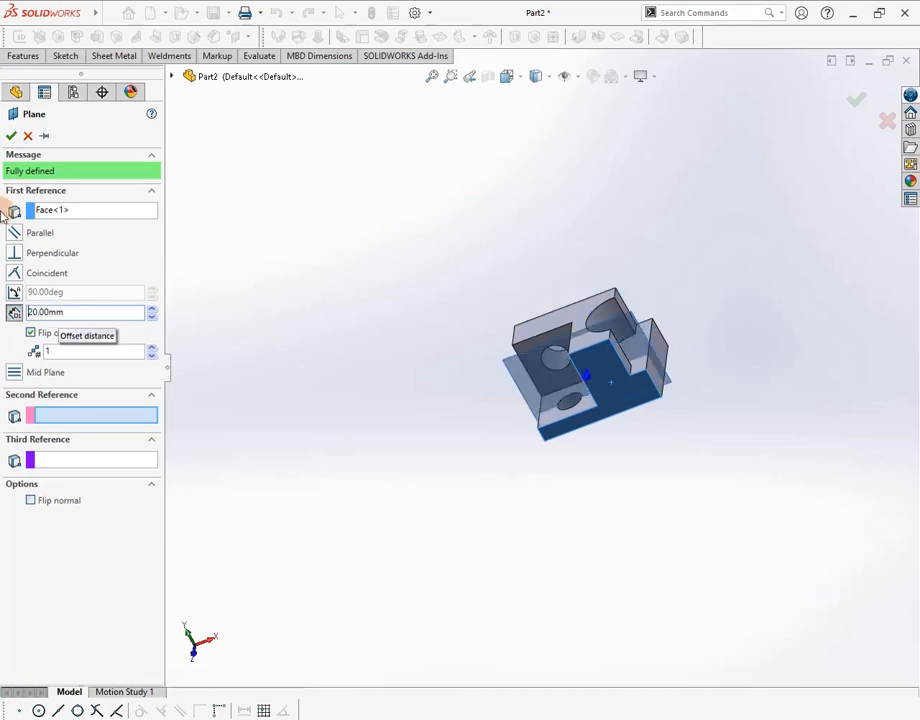
left_click(11, 135)
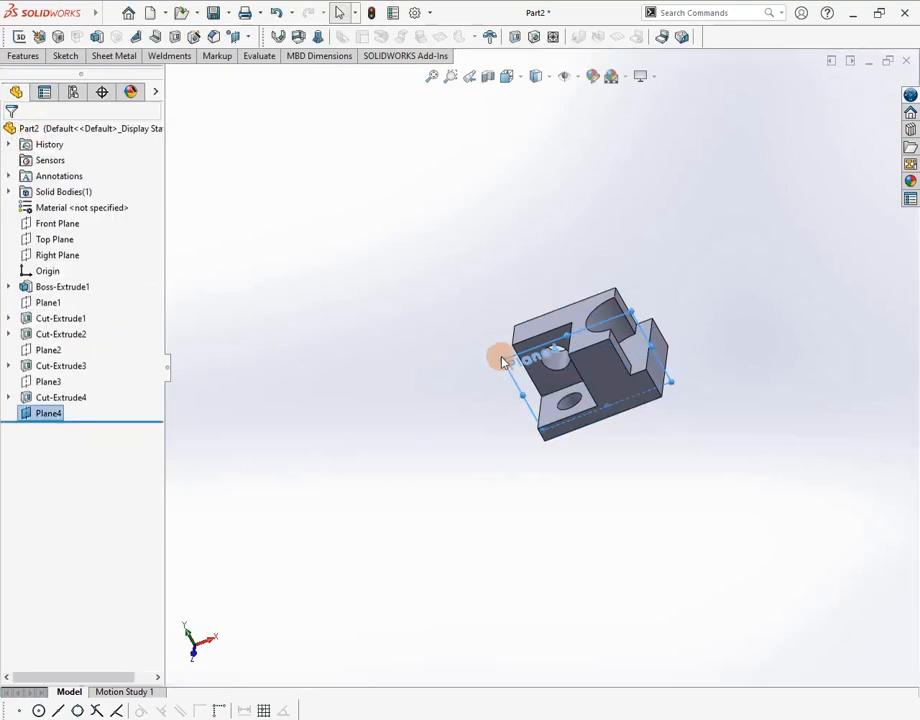
Turn the view Normal To Plane4 and adjust the zoom
right_click(520, 383)
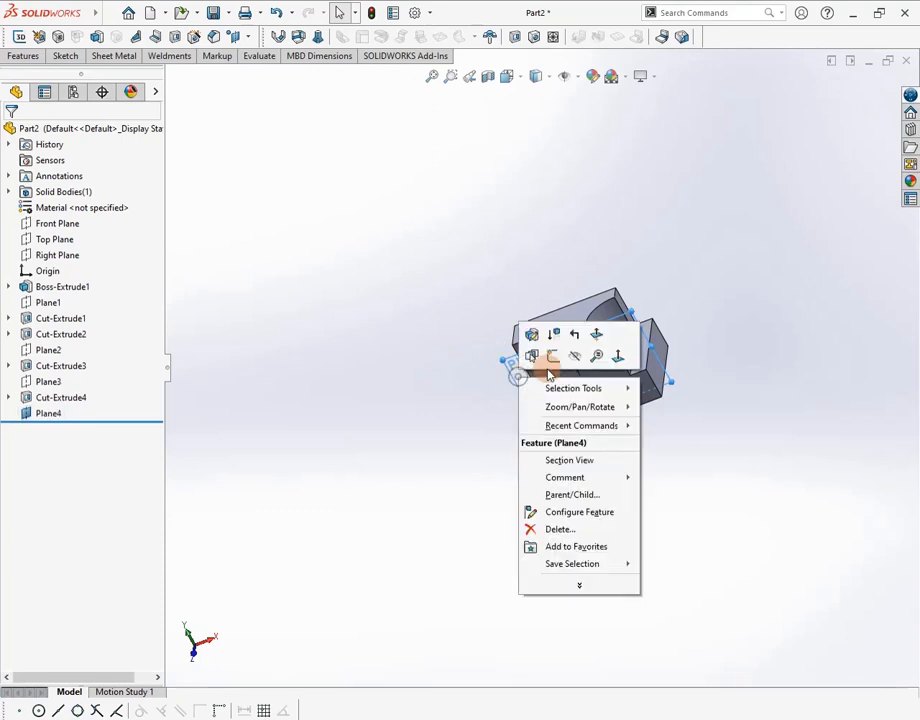
left_click(606, 355)
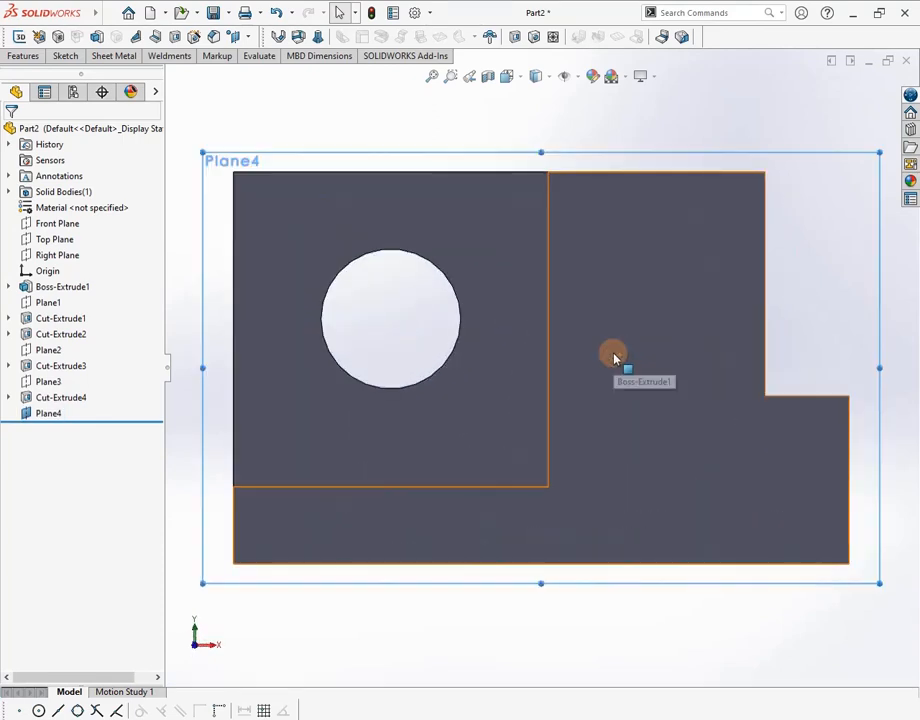
scroll(728, 441, "up", 4)
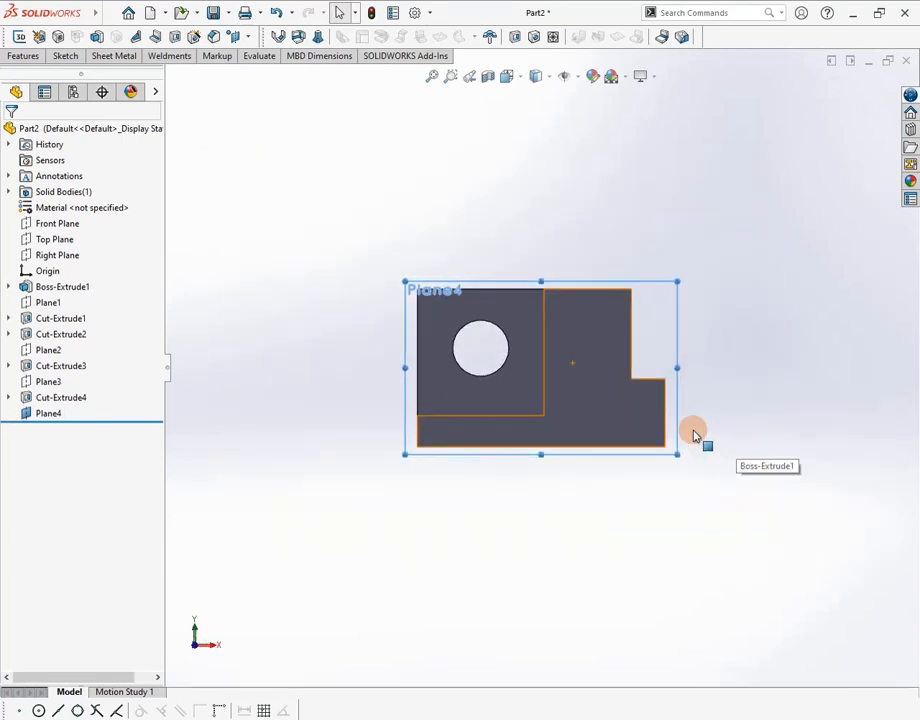
scroll(667, 416, "down", 5)
scroll(640, 400, "up", 2)
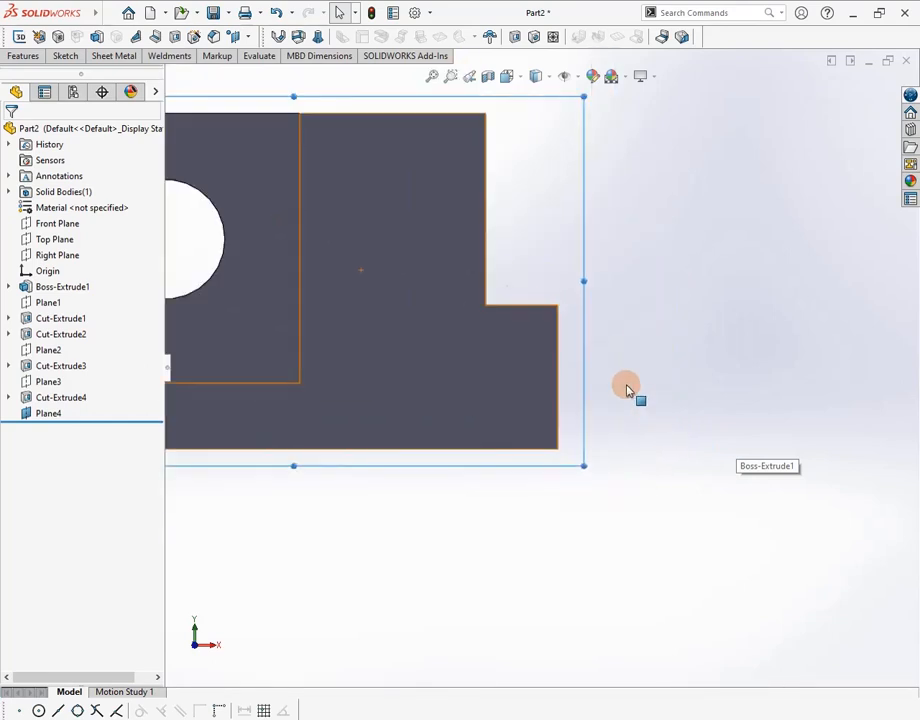
Draw the closed four-sided rib outline from the bottom corner up to the step edge
left_click(66, 55)
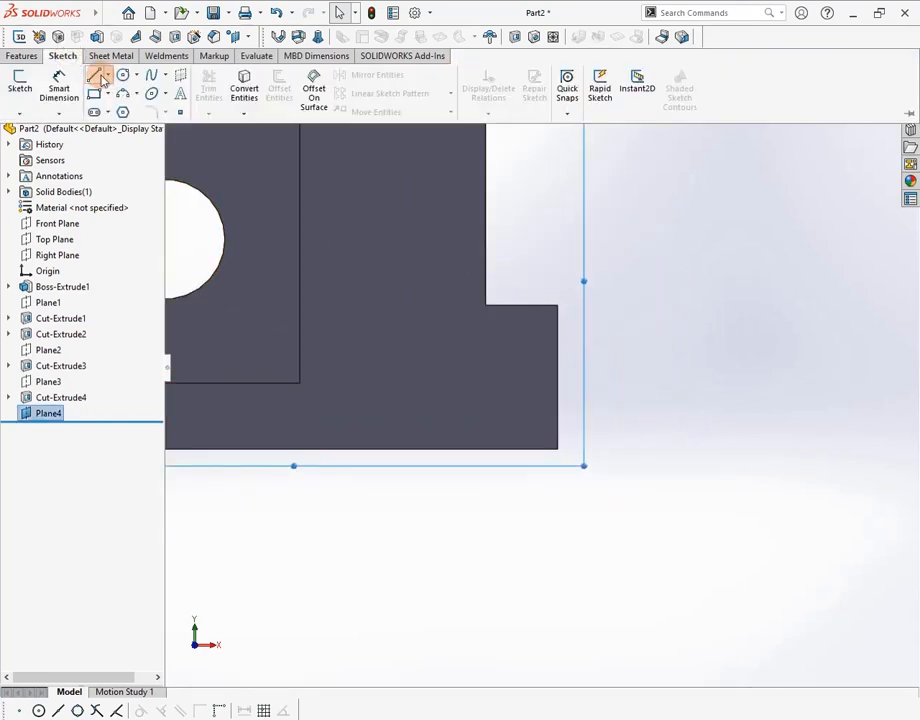
left_click(96, 77)
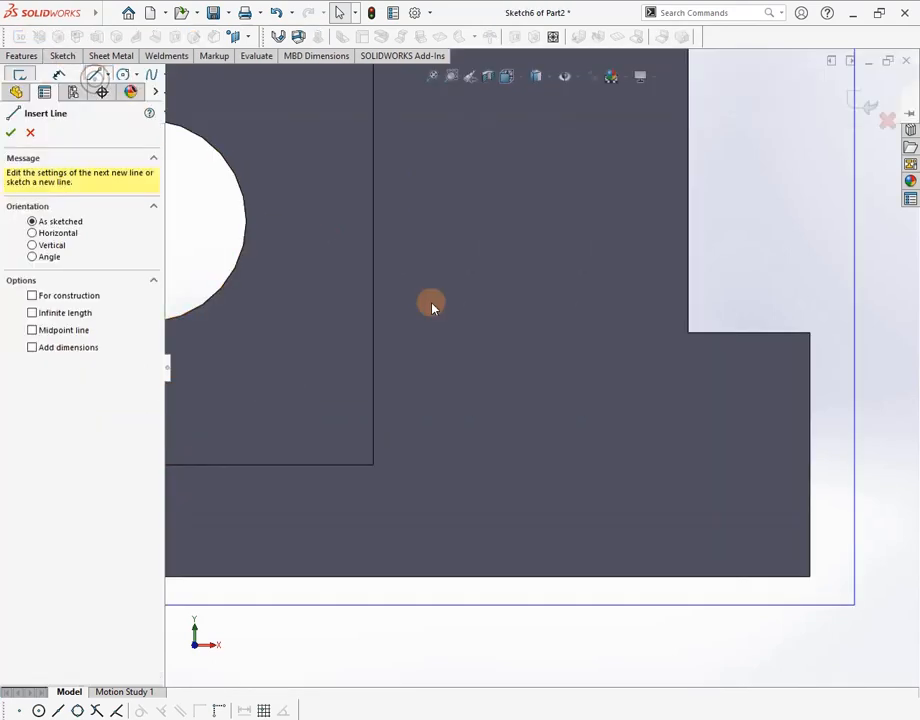
left_click(812, 580)
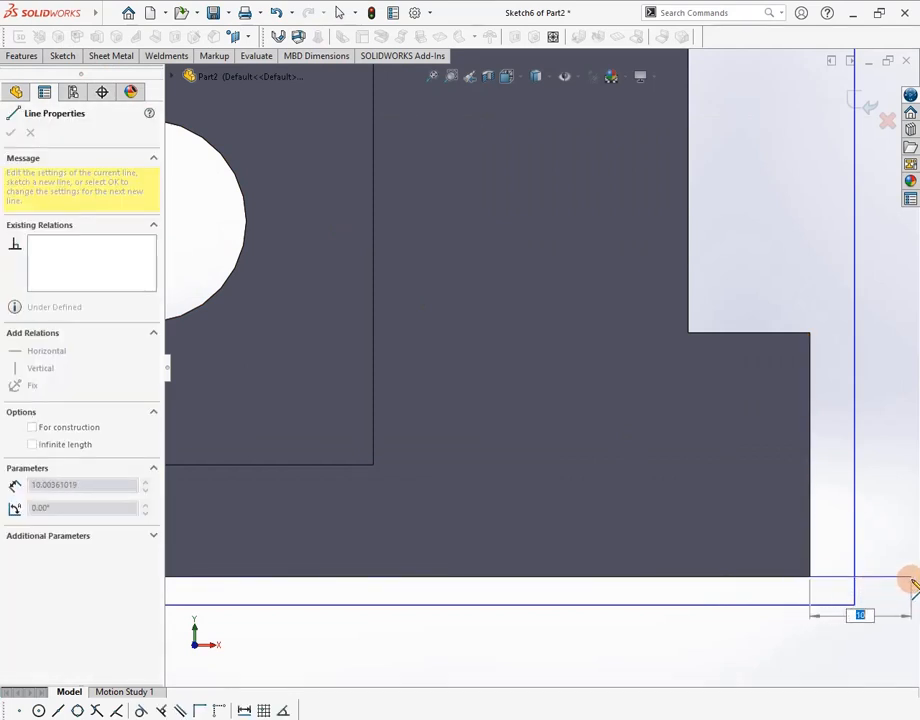
left_click(911, 580)
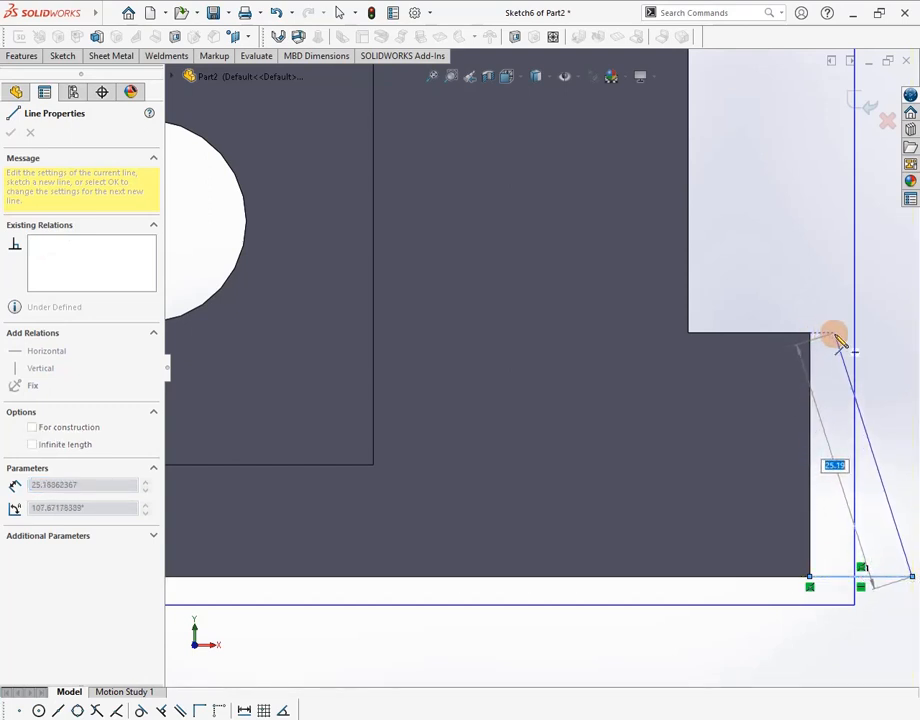
left_click(834, 334)
left_click(810, 333)
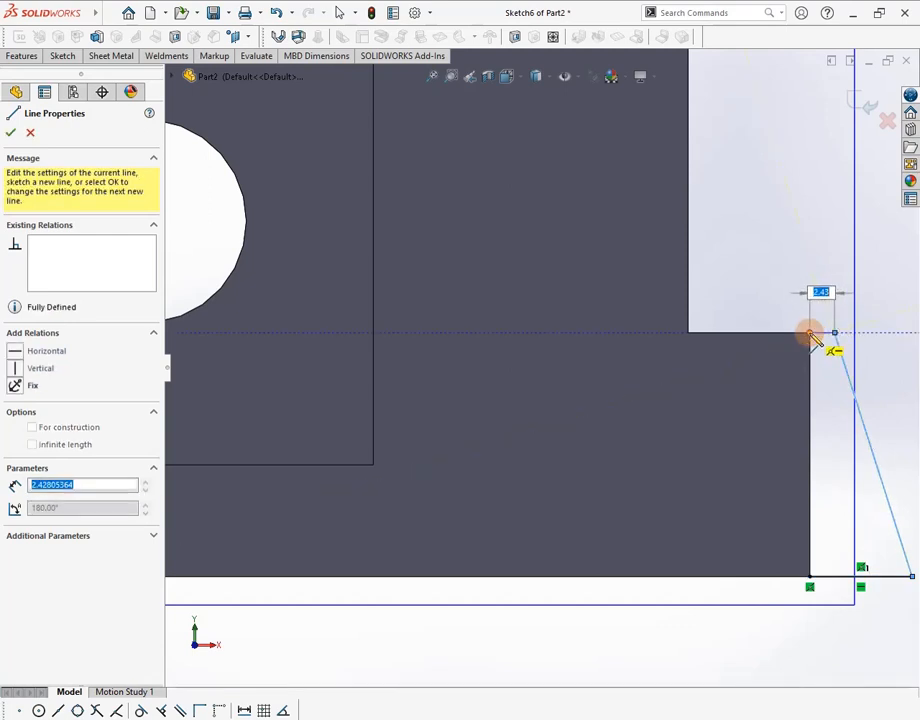
left_click(810, 578)
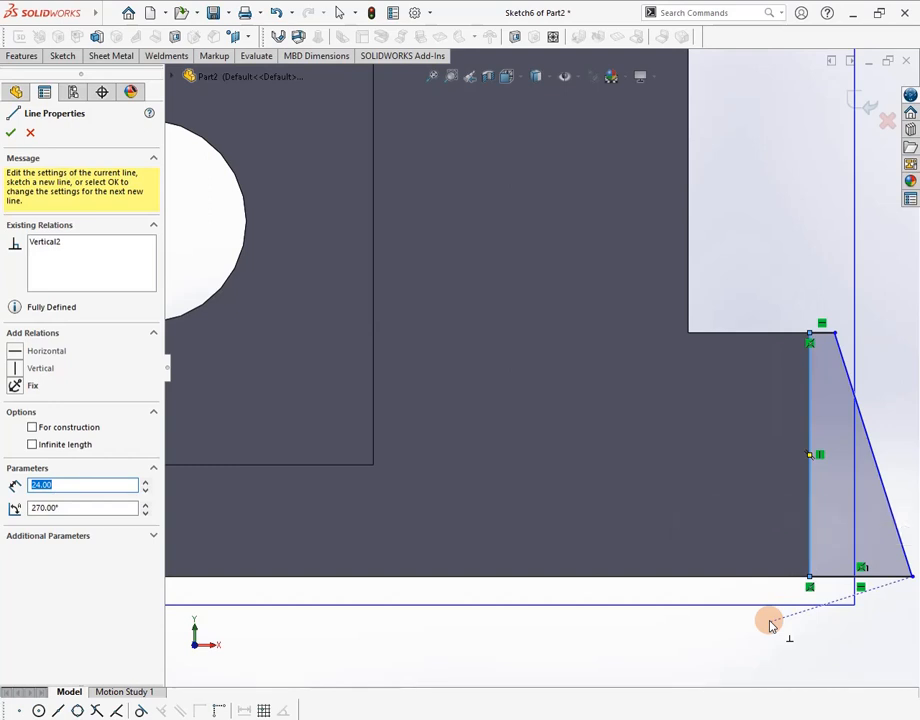
key("Escape")
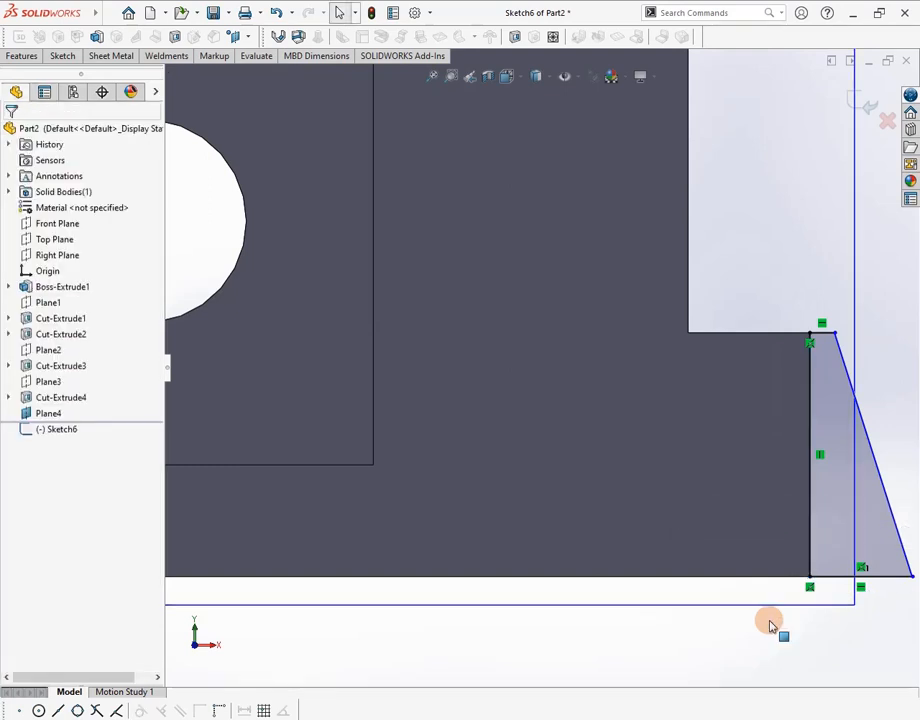
Dimension the rib's top edge to 6 mm
left_click(62, 57)
left_click(60, 55)
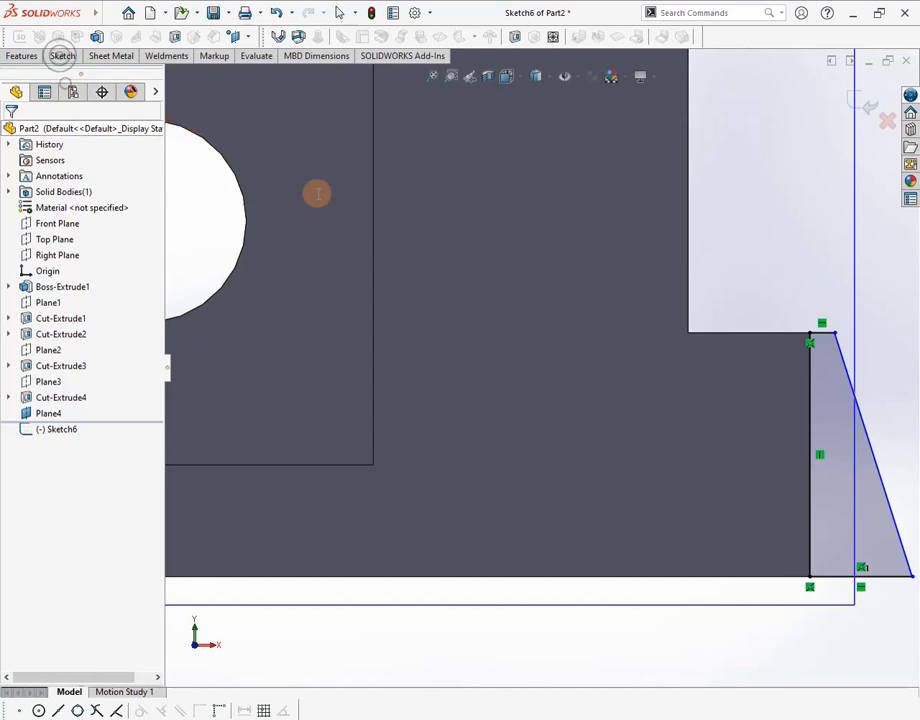
left_click(823, 333)
left_click(832, 277)
left_click(834, 271)
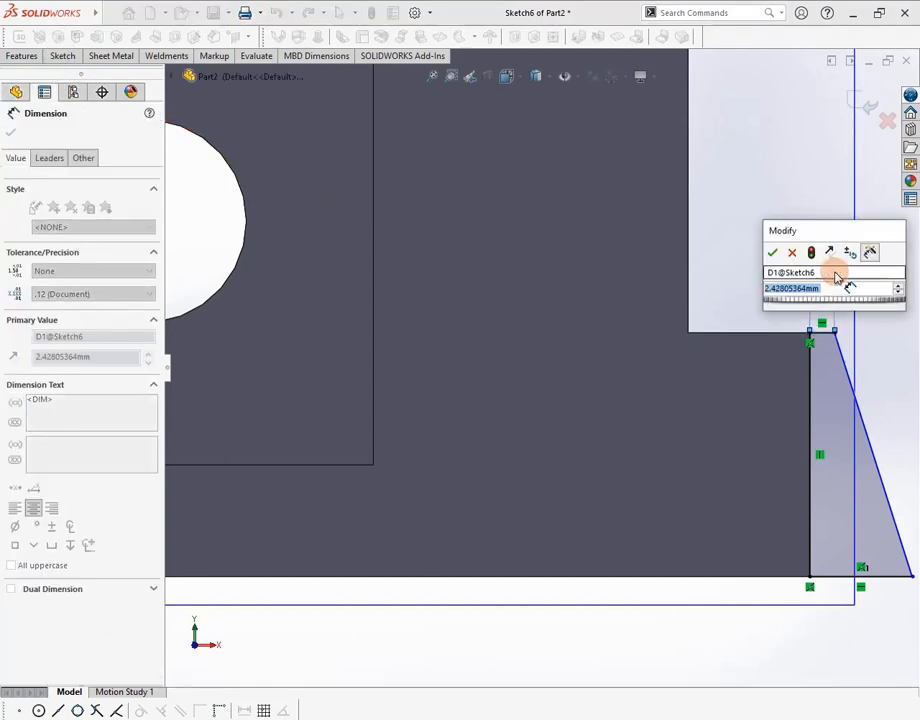
type("6")
key("Return")
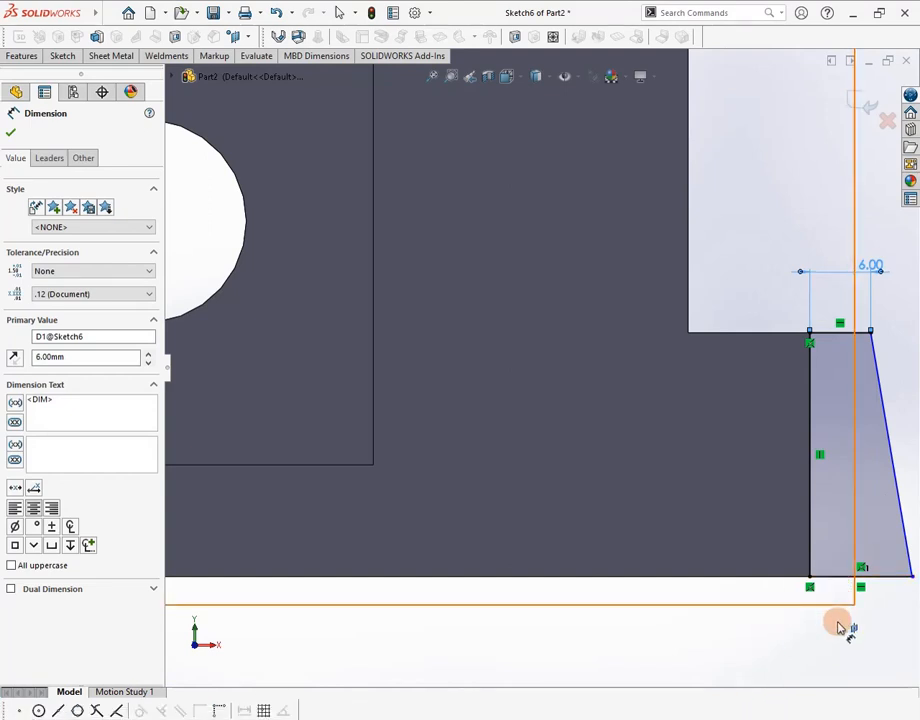
Dimension the rib's bottom edge to 20 mm, then fit and orbit the view
left_click(845, 578)
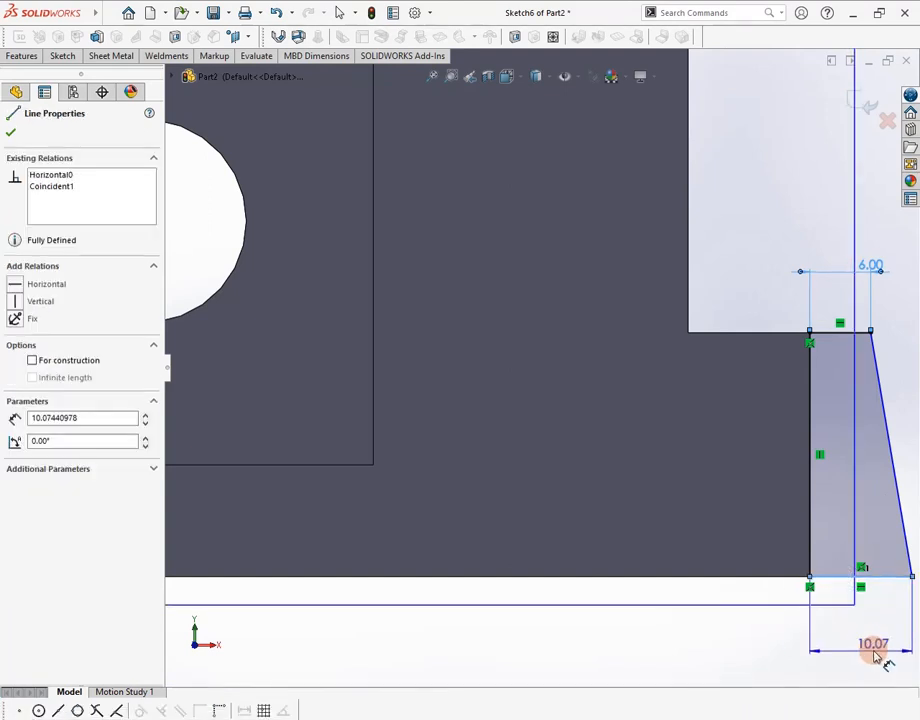
left_click(875, 702)
type("20")
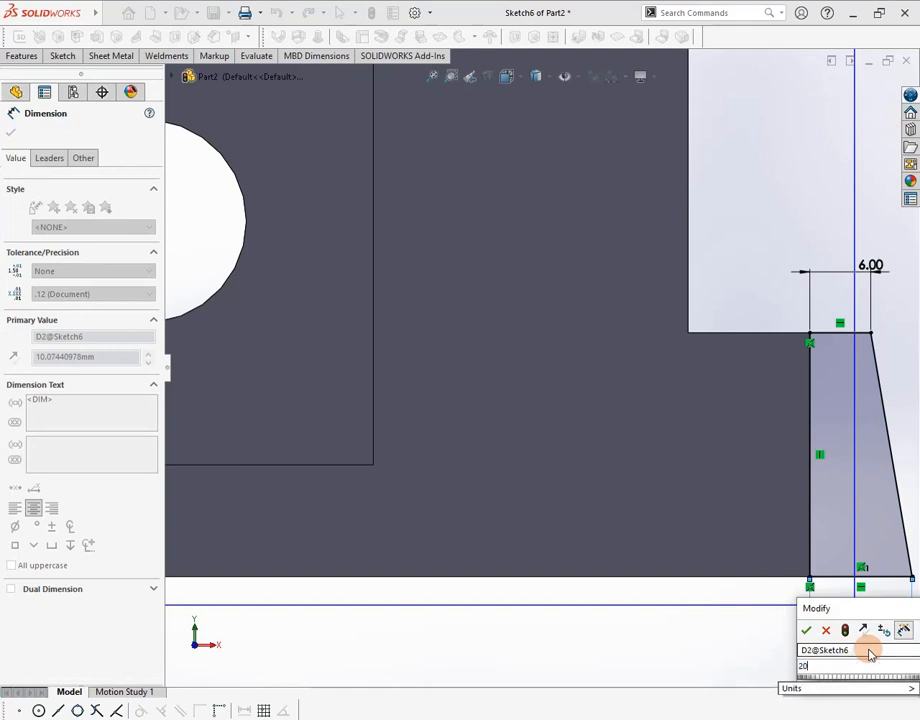
key("Return")
key("f")
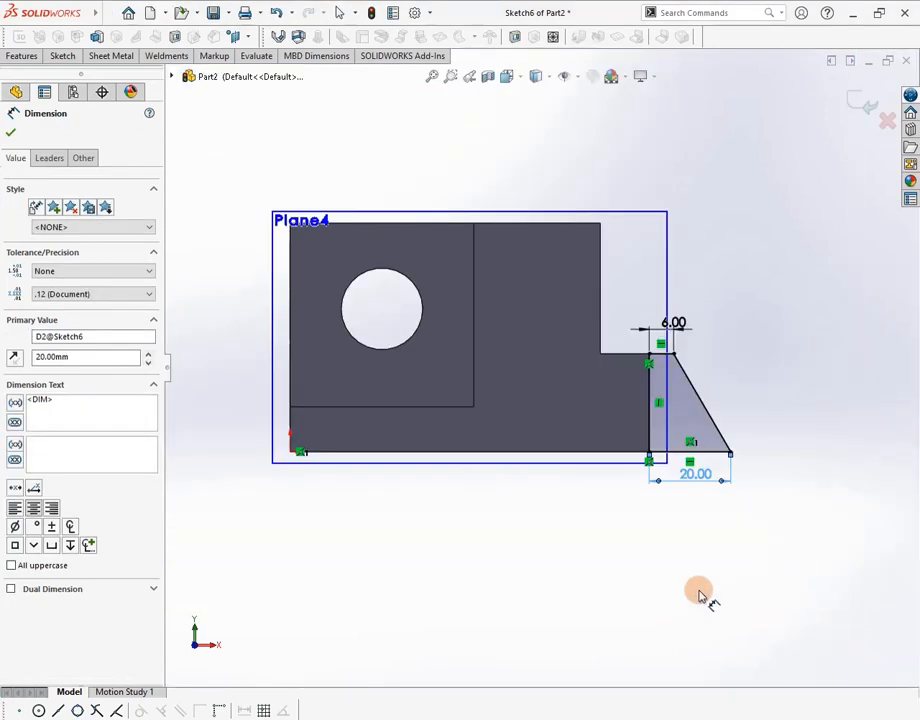
middle_click_drag(760, 538, 729, 550)
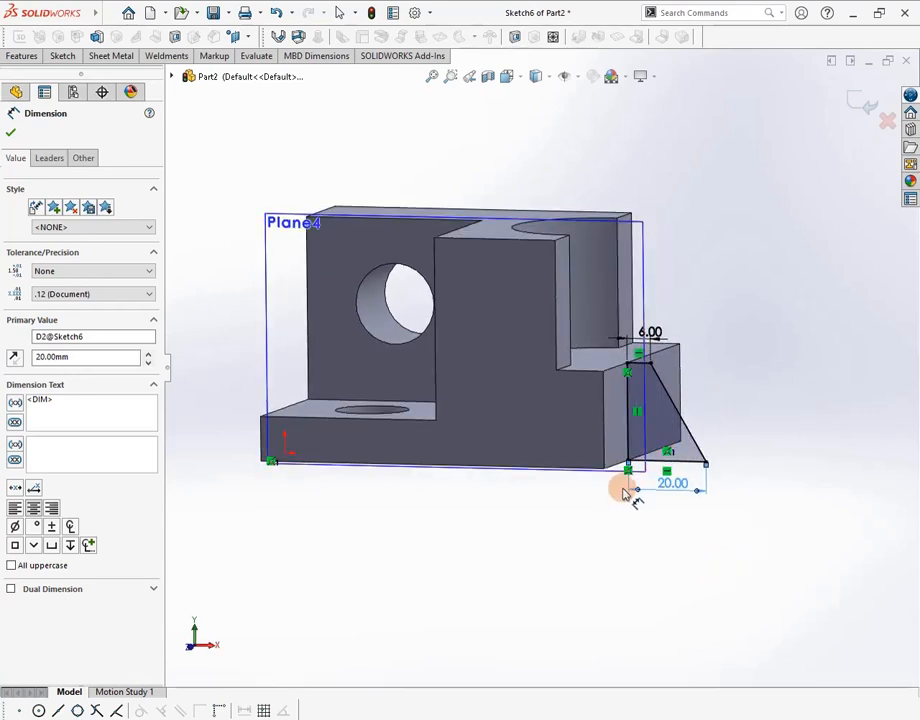
key("alt+Tab")
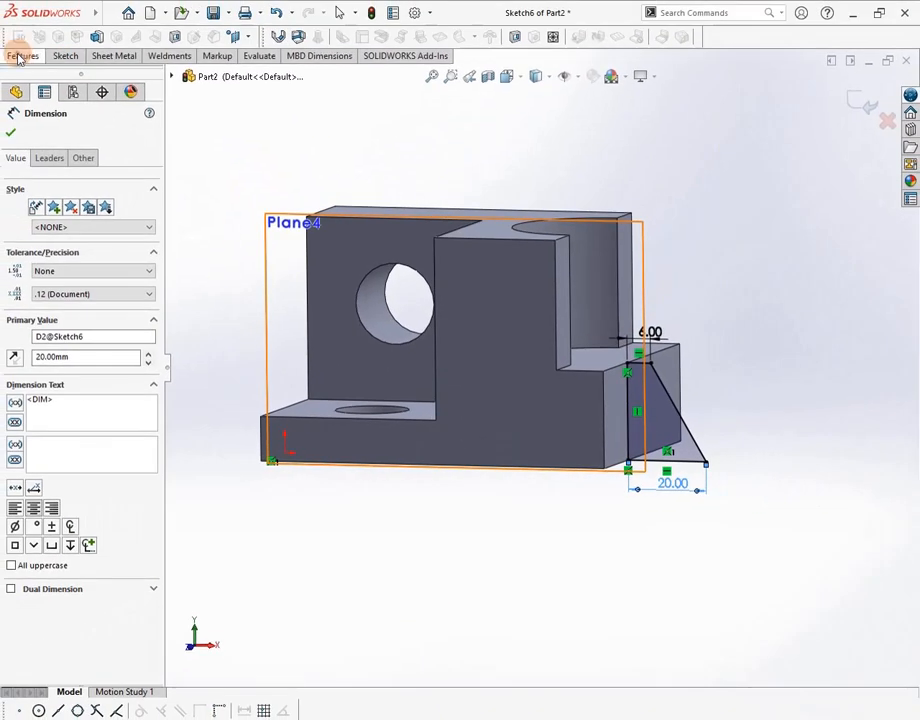
Extrude the rib profile as a Blind 20 mm boss in the reversed direction
left_click(18, 58)
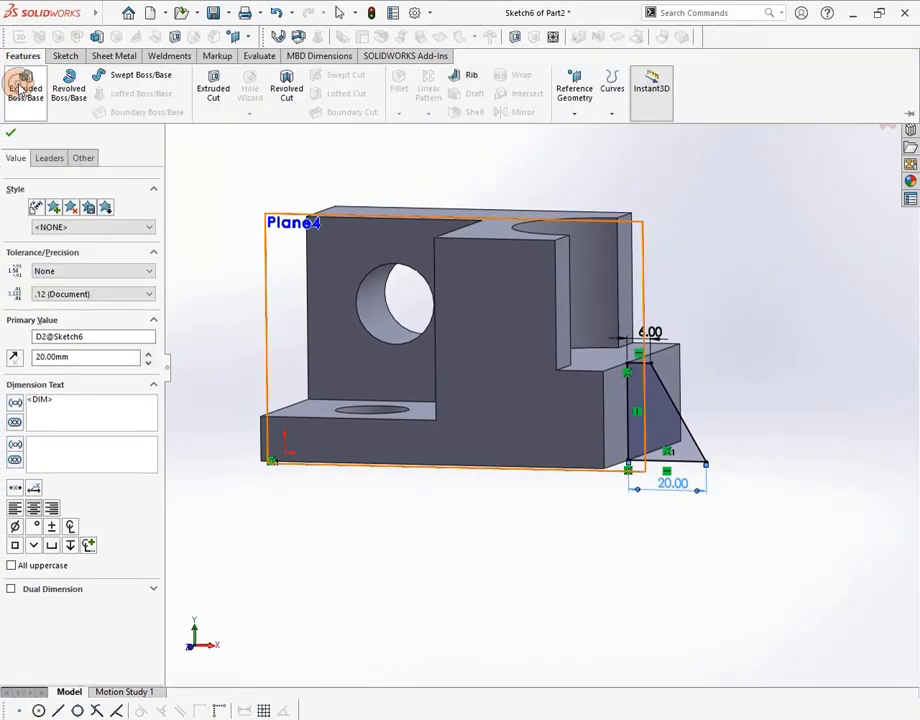
left_click(22, 88)
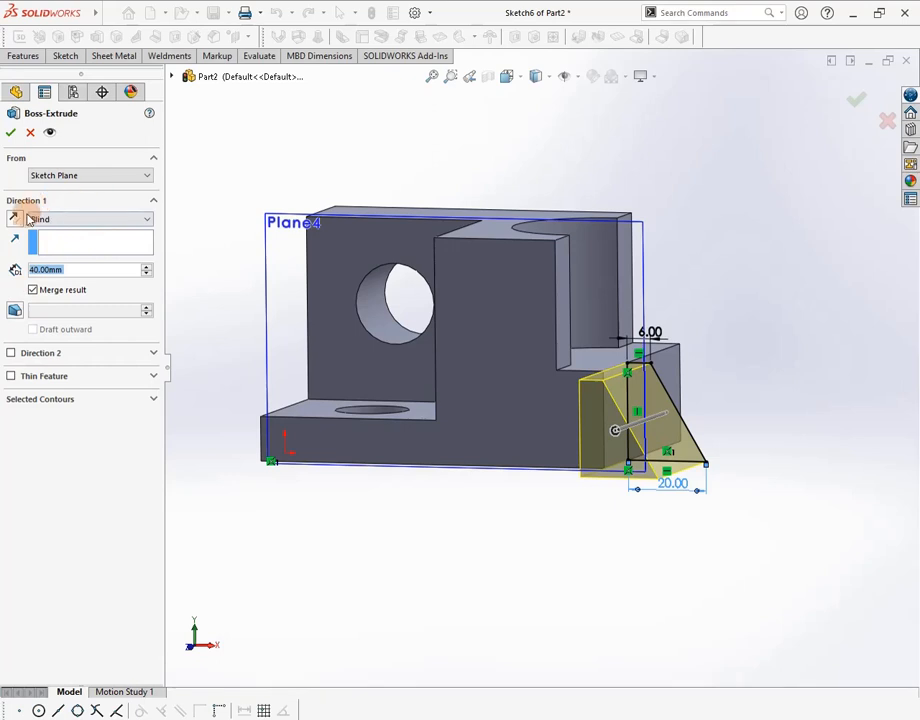
left_click(15, 219)
left_click(15, 219)
left_click(15, 219)
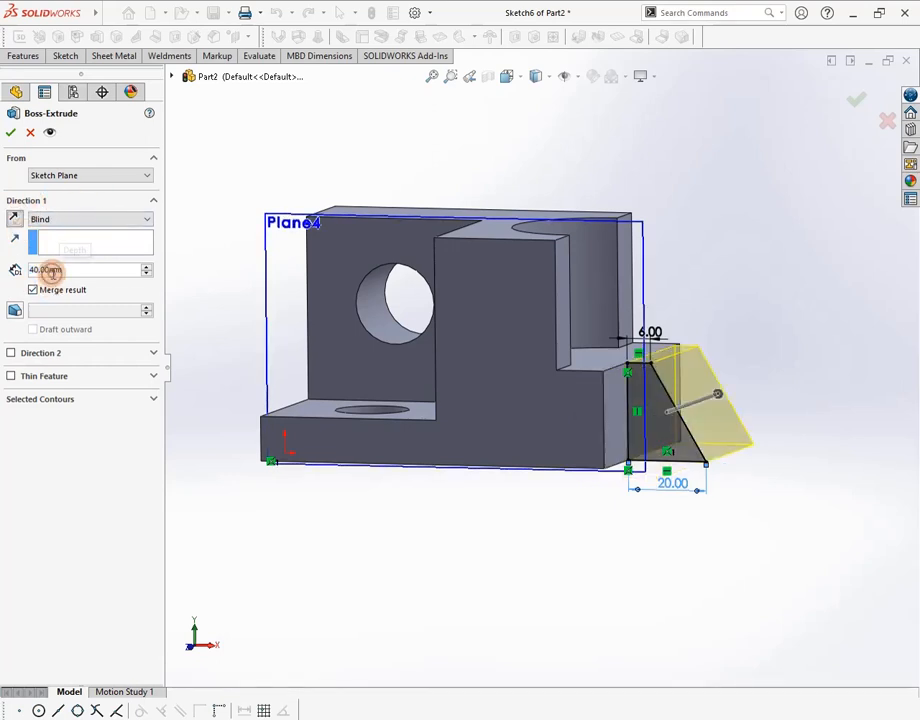
double_click(52, 272)
type("20")
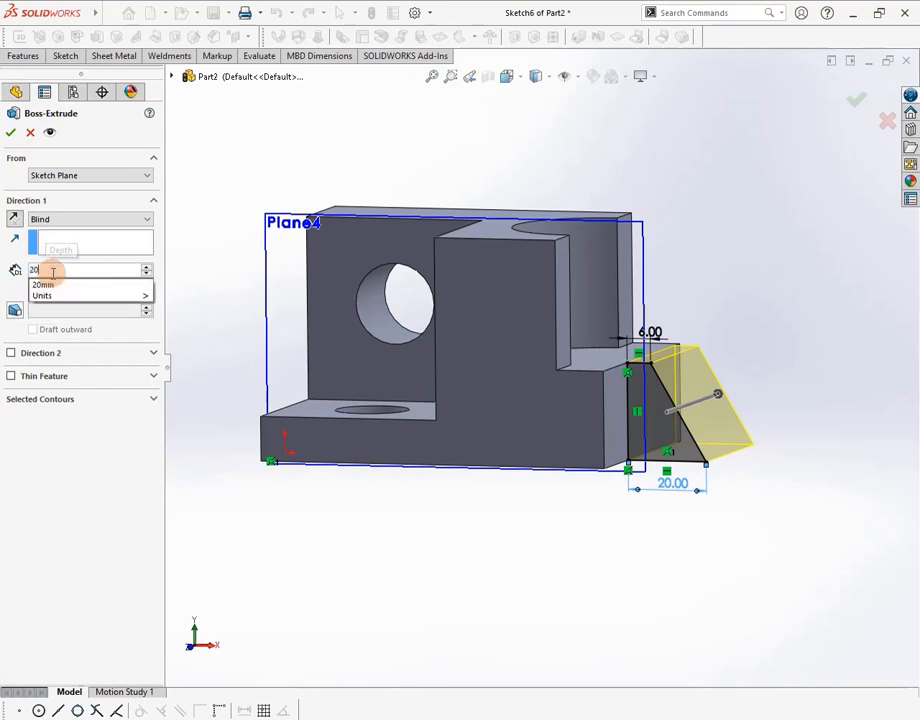
key("Return")
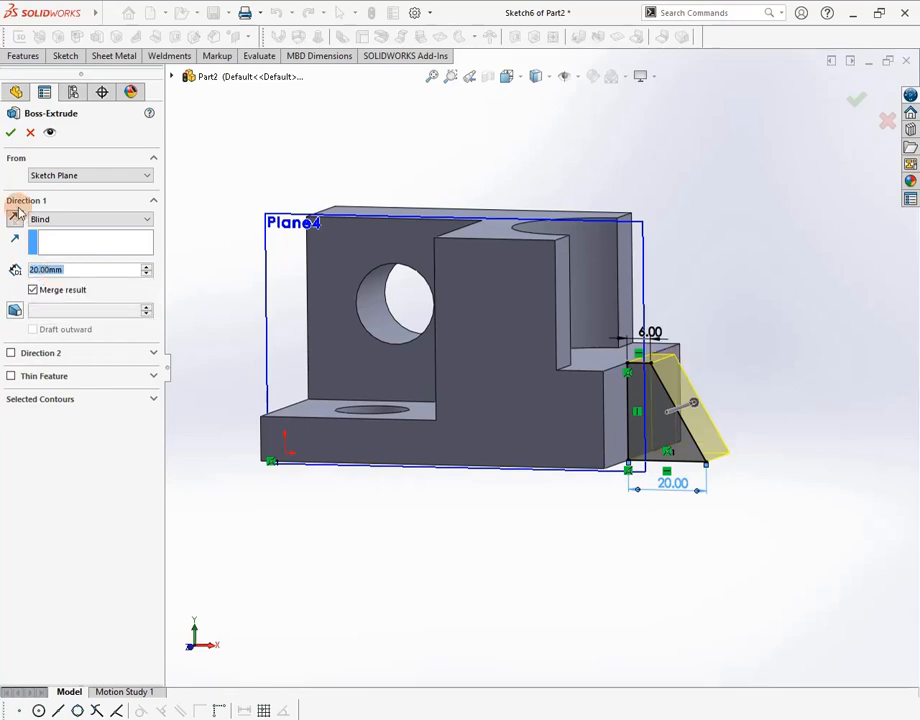
left_click(10, 132)
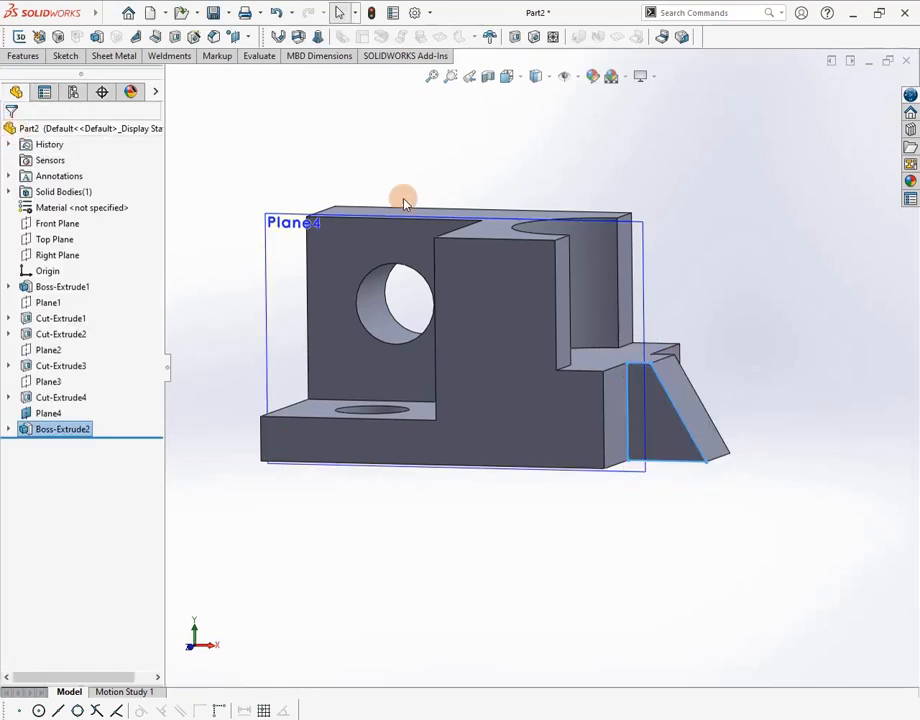
Hide Plane4 and view the bracket's top face with the angled rib
left_click(45, 415)
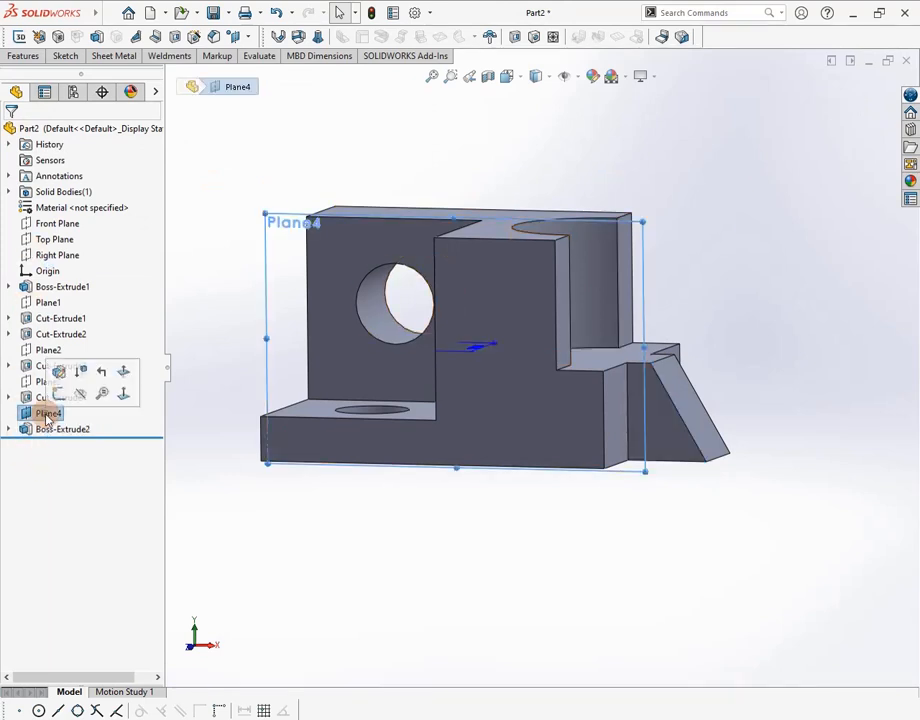
left_click(80, 393)
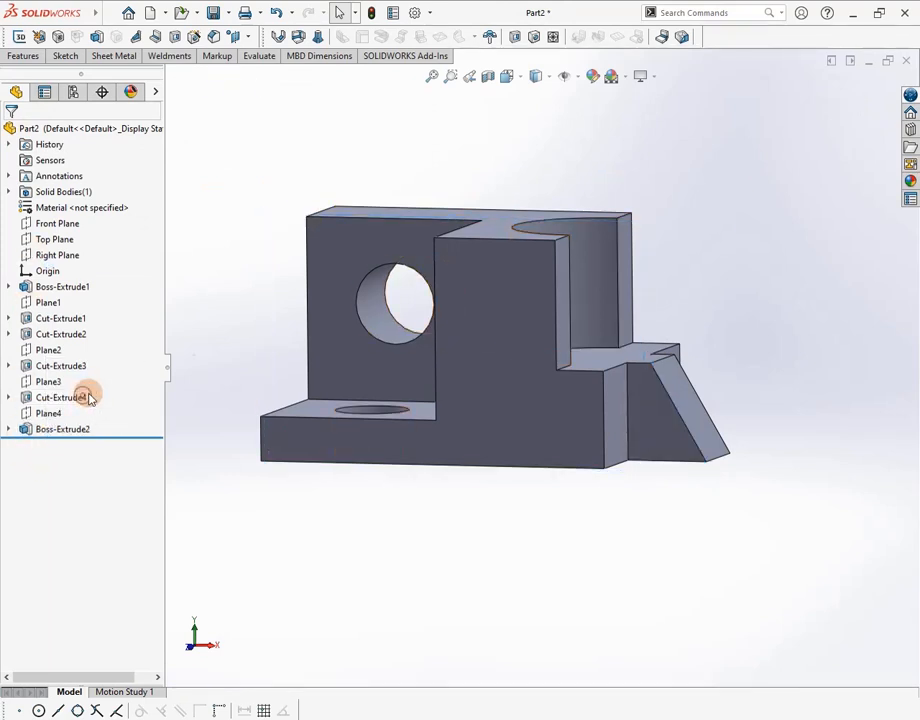
middle_click_drag(708, 279, 485, 513)
scroll(688, 345, "up", 3)
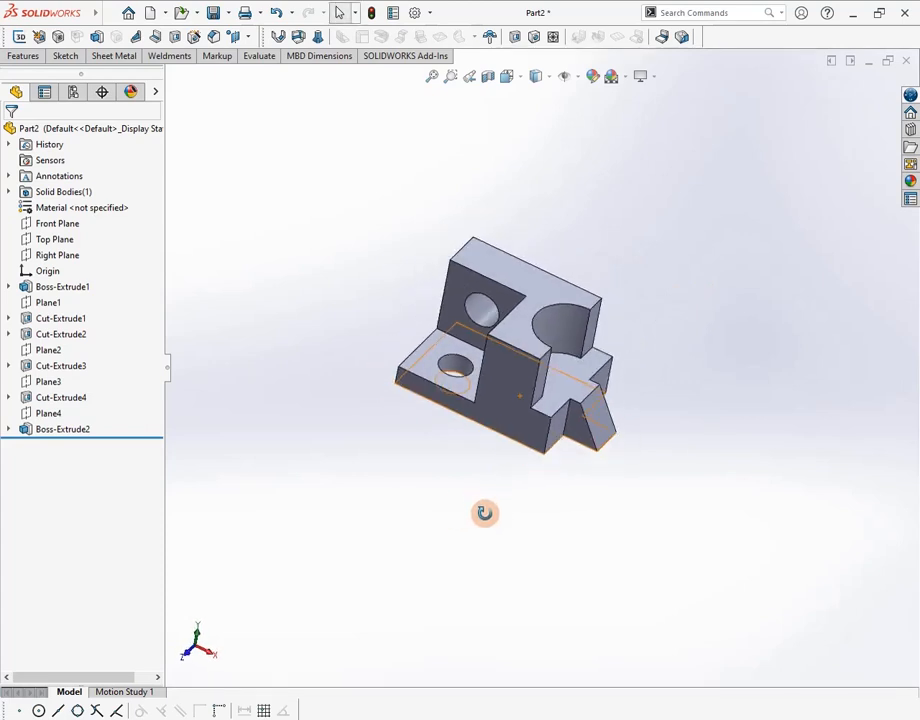
Compare the finished bracket against the reference drawing
key("alt+Tab")
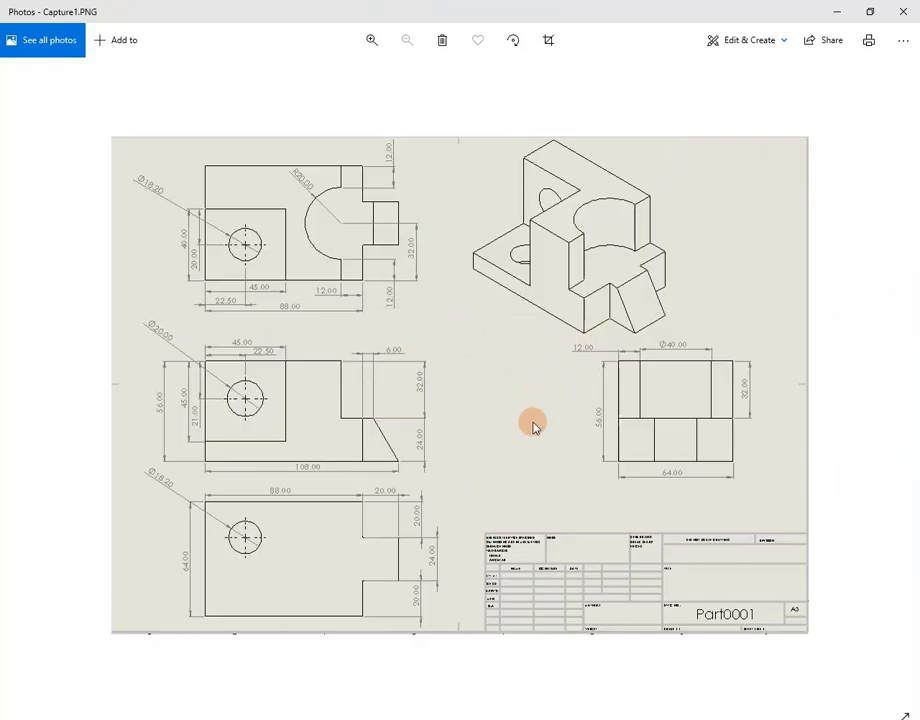
key("alt+Tab")
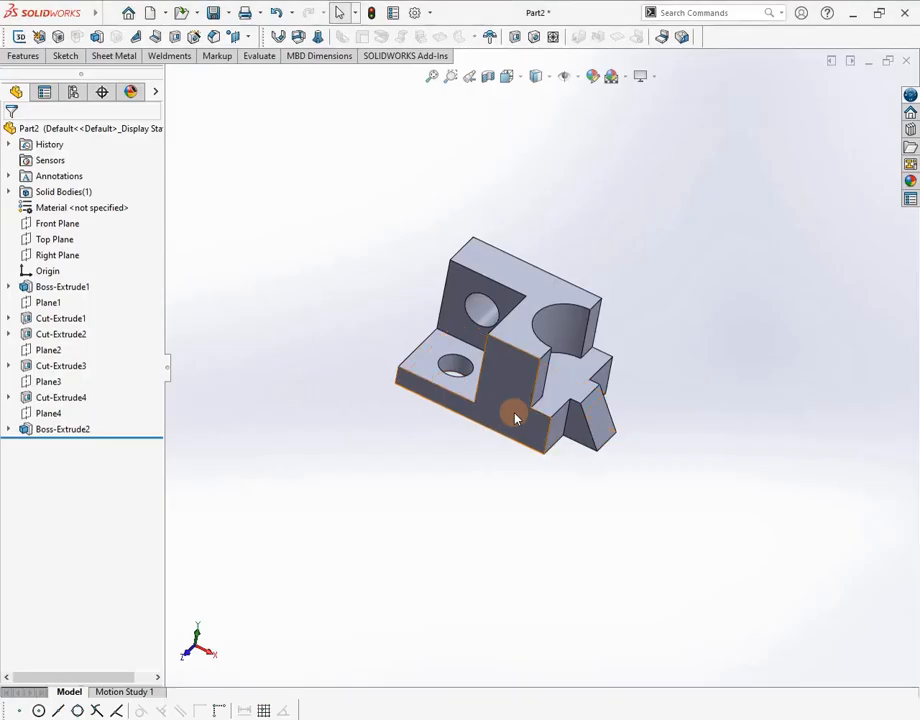
mouse_move(735, 346)
middle_mouse_down()
mouse_move(703, 308)
mouse_move(723, 310)
mouse_move(733, 325)
middle_mouse_up()
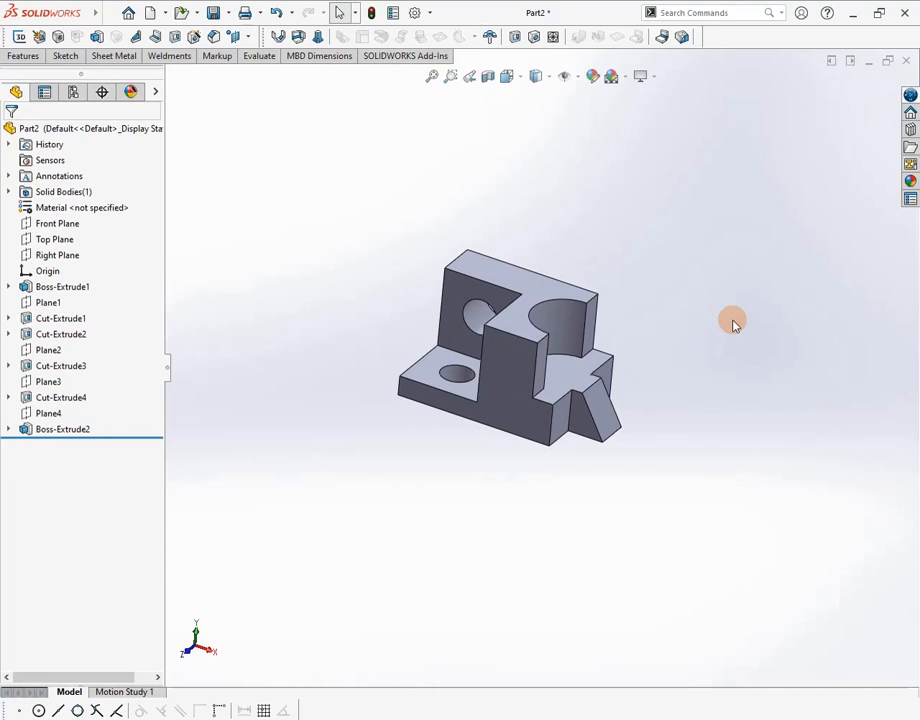